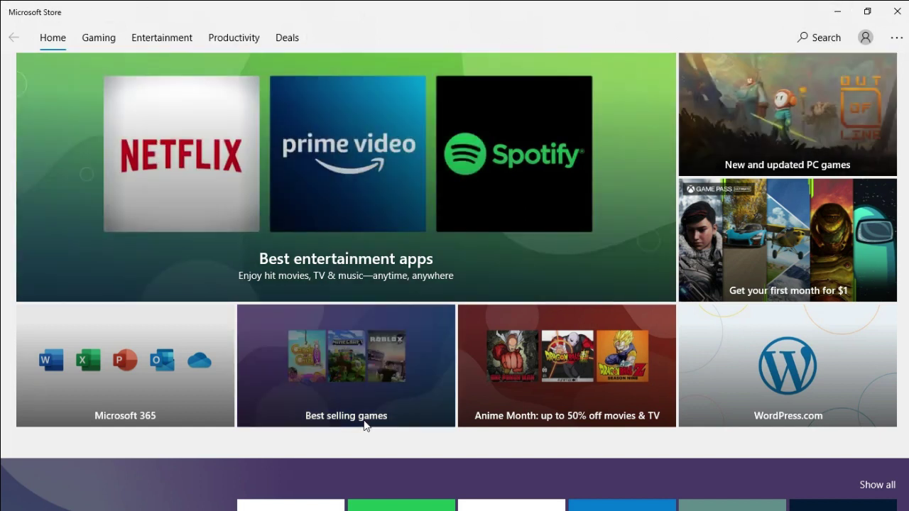
- Search the store for "microsoft white" and open the suggested Microsoft Whiteboard app
{"action": "left_click", "coordinate": [797, 39]}
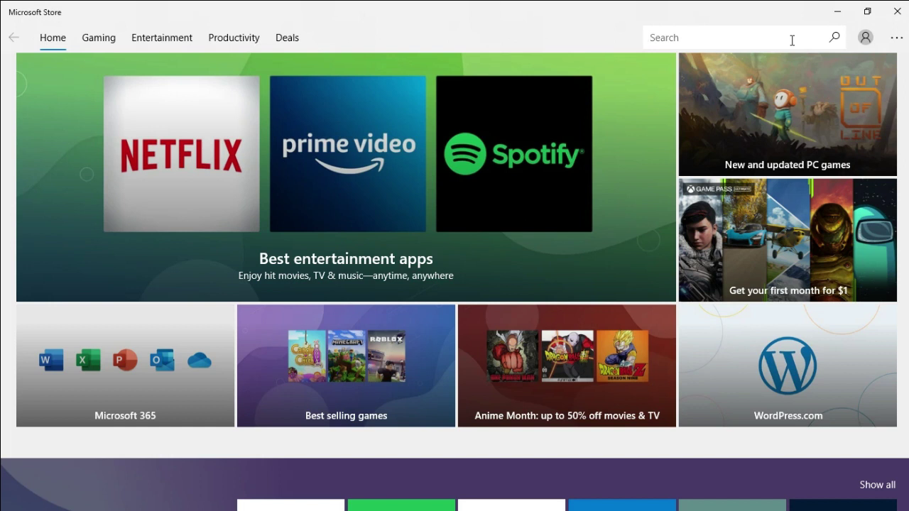
{"action": "type", "text": "mic"}
{"action": "type", "text": "rosoft white"}
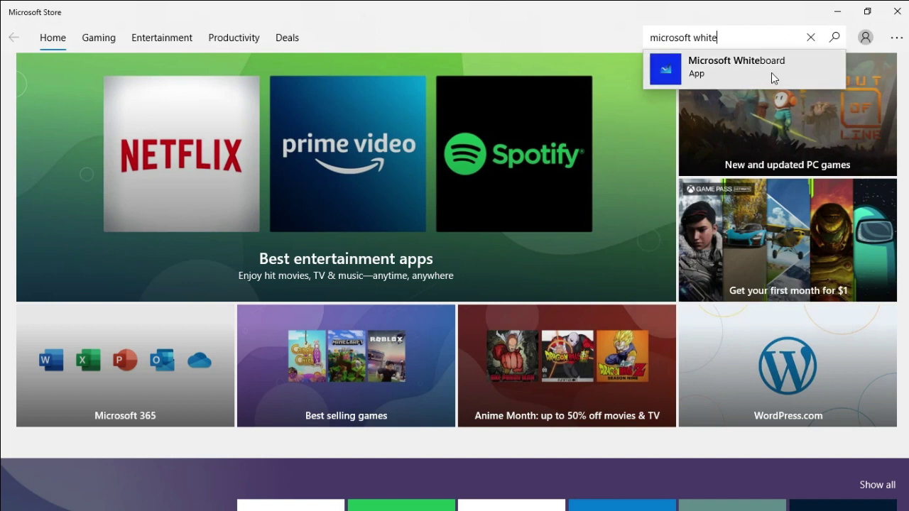
{"action": "left_click", "coordinate": [771, 72]}
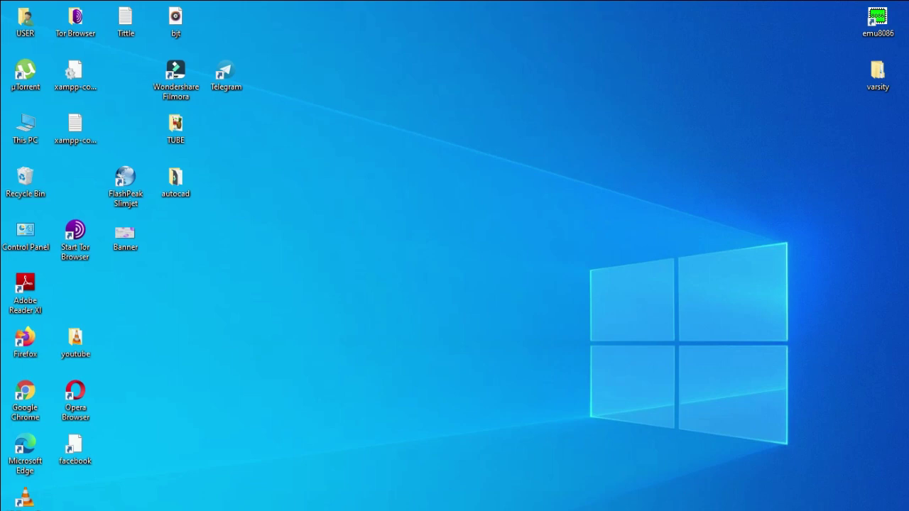
- Launch the newly installed Microsoft Whiteboard app from the recently added apps
{"action": "key", "text": "super"}
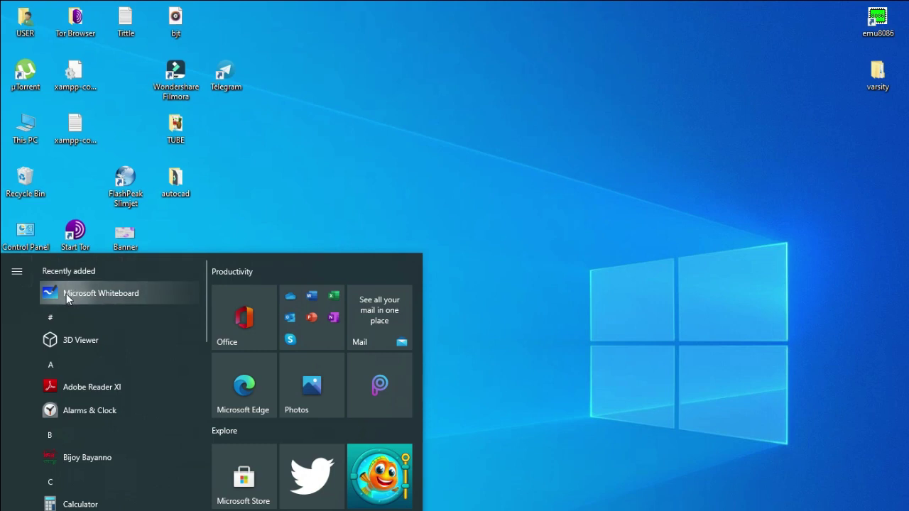
{"action": "left_click", "coordinate": [116, 293]}
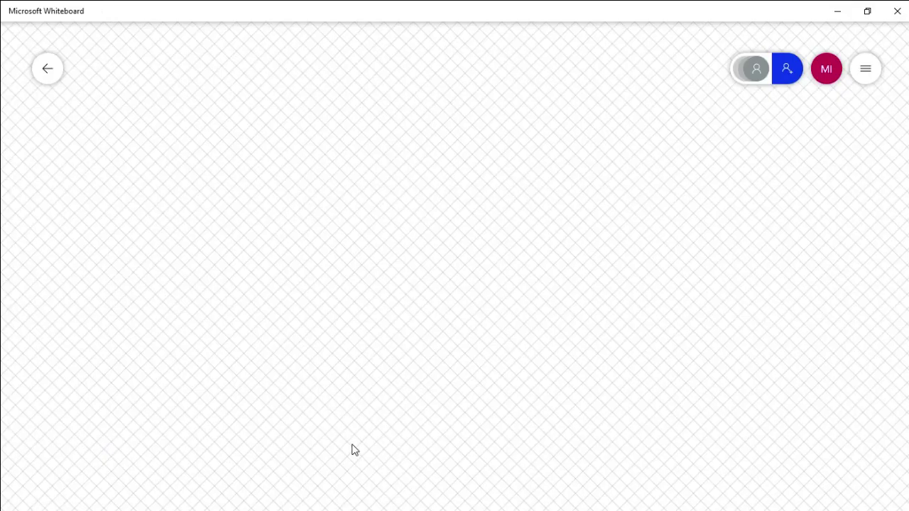
- Change the board's grid background to Solid and close the background settings
{"action": "scroll", "coordinate": [354, 446], "scroll_direction": "up", "scroll_amount": 5}
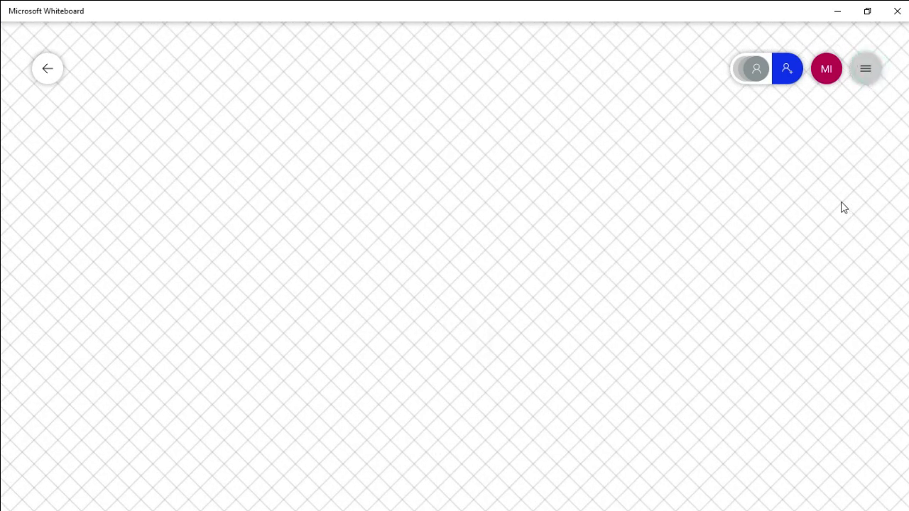
{"action": "left_click", "coordinate": [865, 71]}
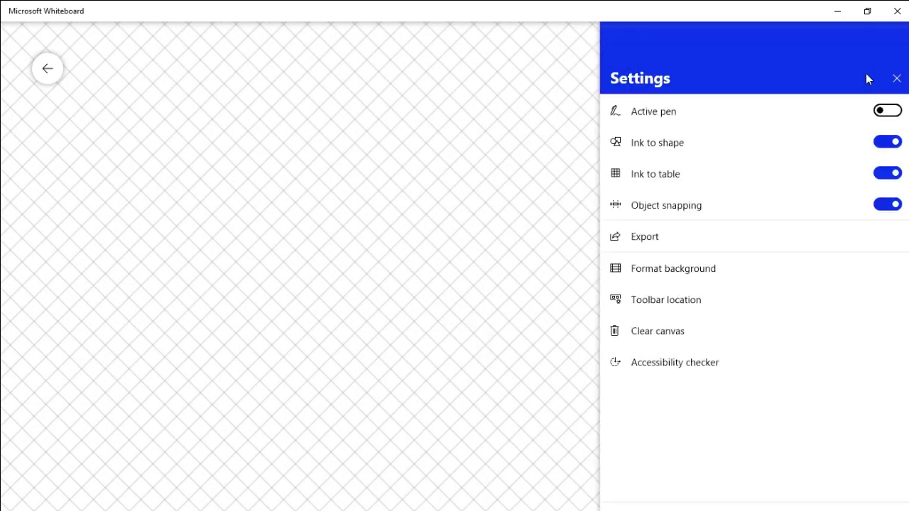
{"action": "left_click", "coordinate": [672, 273]}
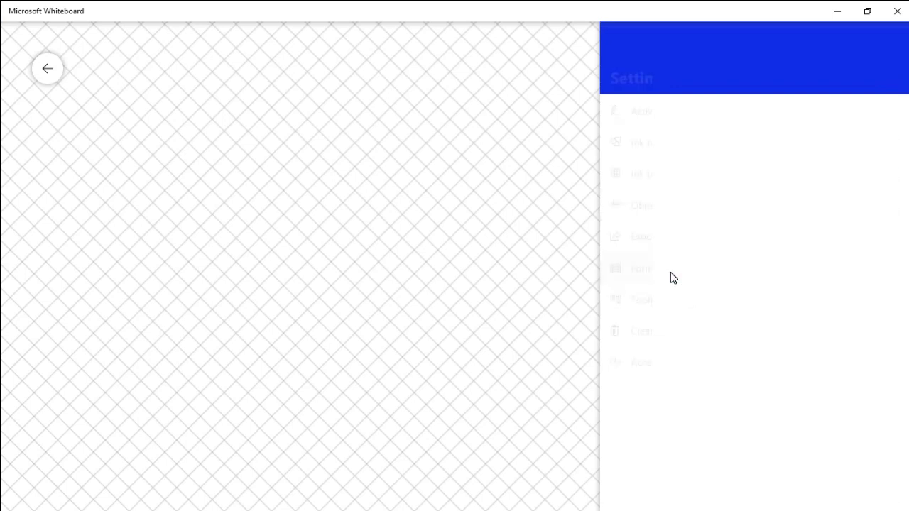
{"action": "left_click", "coordinate": [658, 348]}
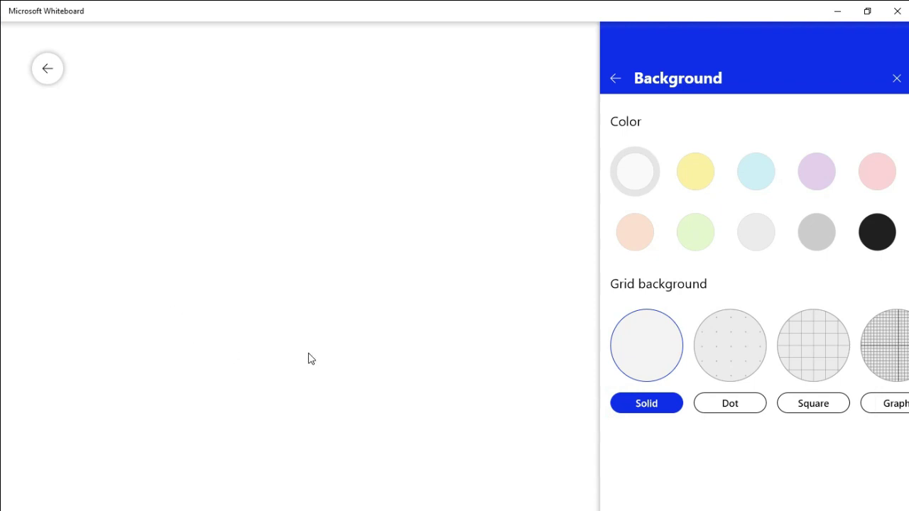
{"action": "key", "text": "Escape"}
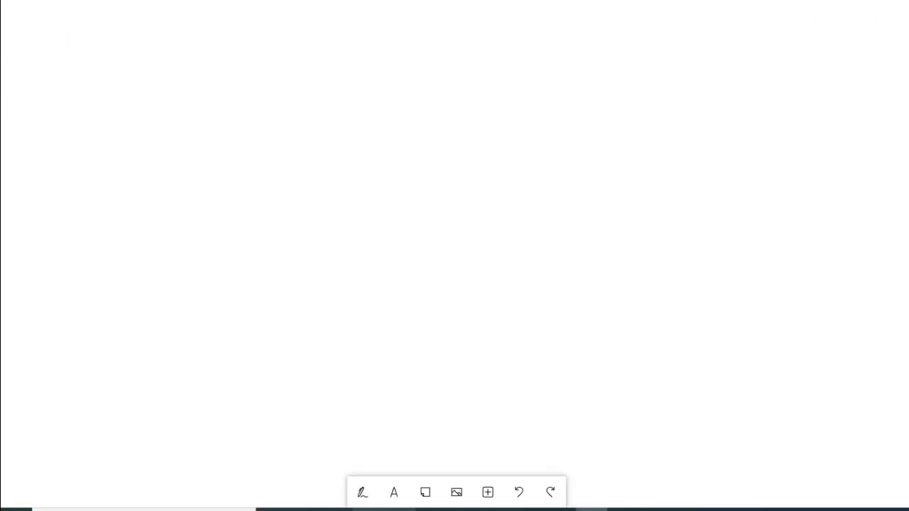
- Set the black pen to the thinnest stroke and sketch angular lines near the board's upper edge
{"action": "left_click", "coordinate": [361, 495]}
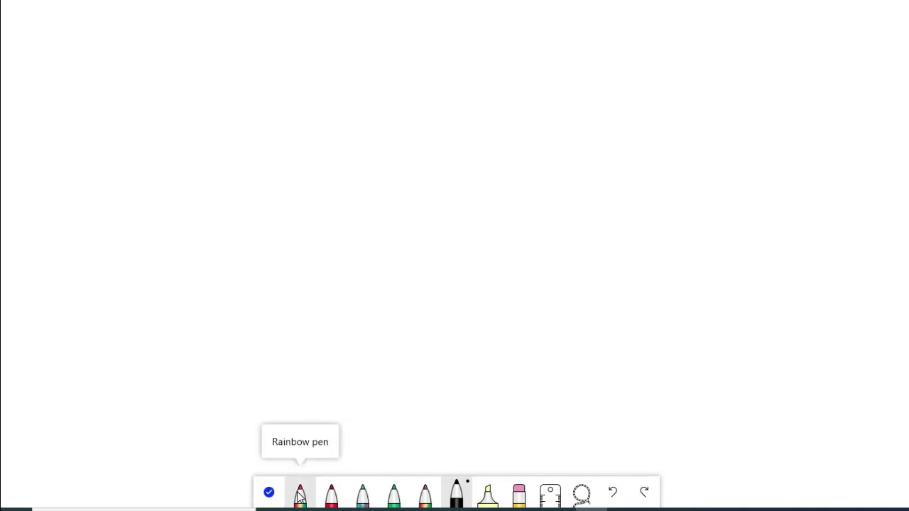
{"action": "left_click", "coordinate": [460, 492]}
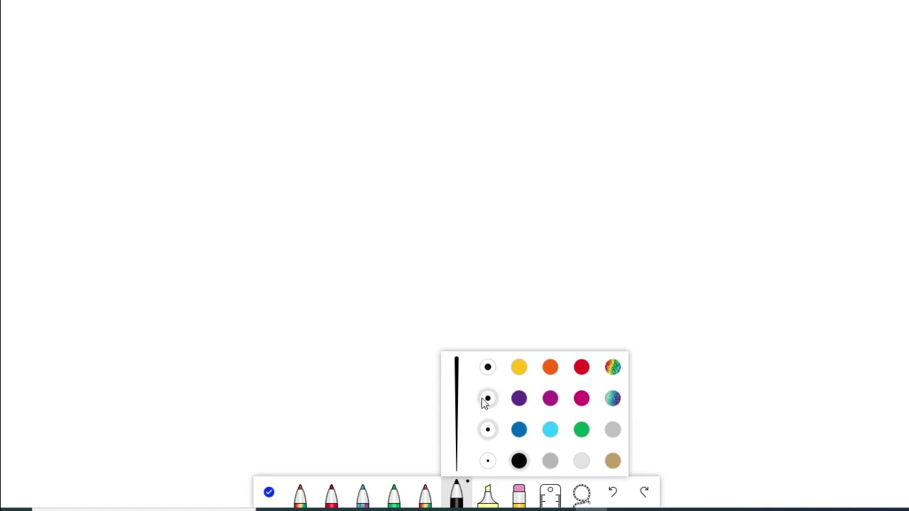
{"action": "left_click", "coordinate": [487, 462]}
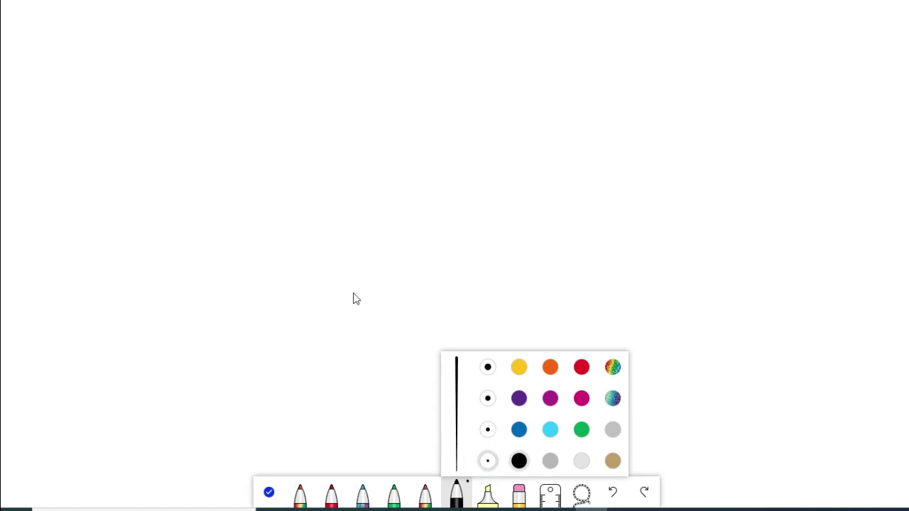
{"action": "mouse_move", "coordinate": [318, 7]}
{"action": "left_mouse_down"}
{"action": "mouse_move", "coordinate": [317, 98]}
{"action": "mouse_move", "coordinate": [362, 104]}
{"action": "mouse_move", "coordinate": [357, 2]}
{"action": "mouse_move", "coordinate": [395, 43]}
{"action": "mouse_move", "coordinate": [399, 65]}
{"action": "left_mouse_up"}
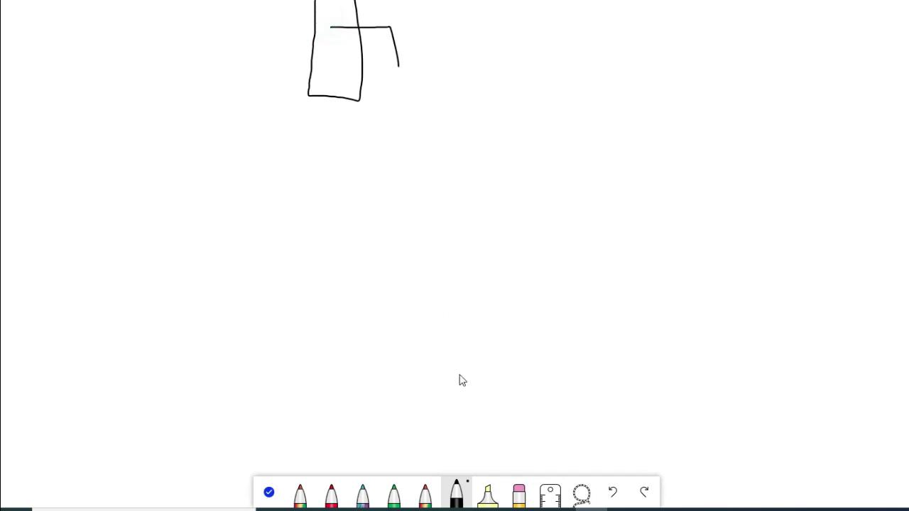
- Set the black pen to the second-thickest stroke and sketch angular lines to the right of the thin ones
{"action": "left_click", "coordinate": [458, 498]}
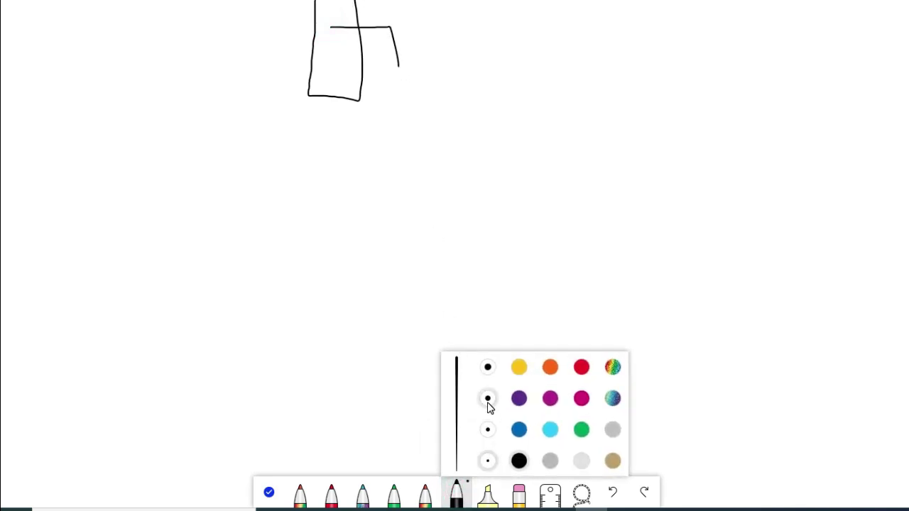
{"action": "left_click", "coordinate": [487, 398]}
{"action": "mouse_move", "coordinate": [507, 7]}
{"action": "left_mouse_down"}
{"action": "mouse_move", "coordinate": [507, 95]}
{"action": "mouse_move", "coordinate": [559, 100]}
{"action": "mouse_move", "coordinate": [553, 23]}
{"action": "left_mouse_up"}
{"action": "mouse_move", "coordinate": [568, 57]}
{"action": "left_mouse_down"}
{"action": "mouse_move", "coordinate": [596, 117]}
{"action": "mouse_move", "coordinate": [622, 90]}
{"action": "left_mouse_up"}
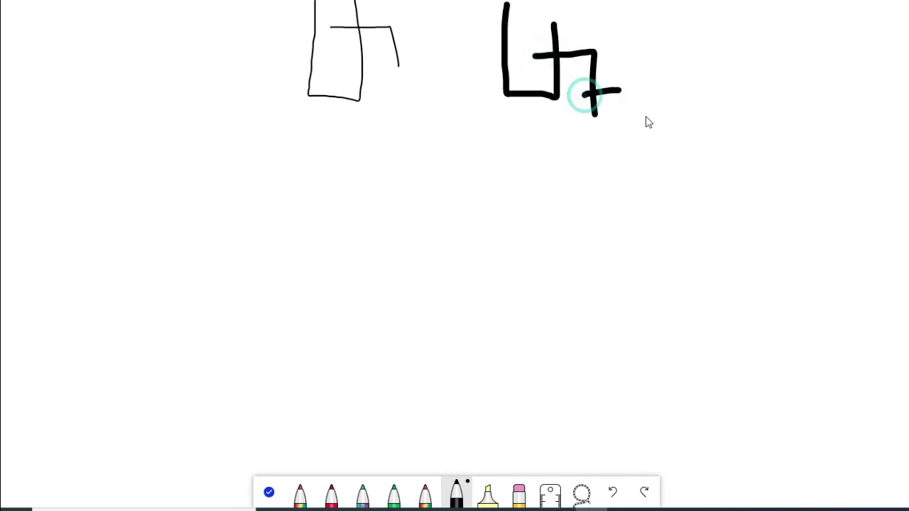
- Draw a chain of angular strokes with the rainbow pen down the board's right side, ending in a long horizontal line
{"action": "left_click", "coordinate": [424, 497]}
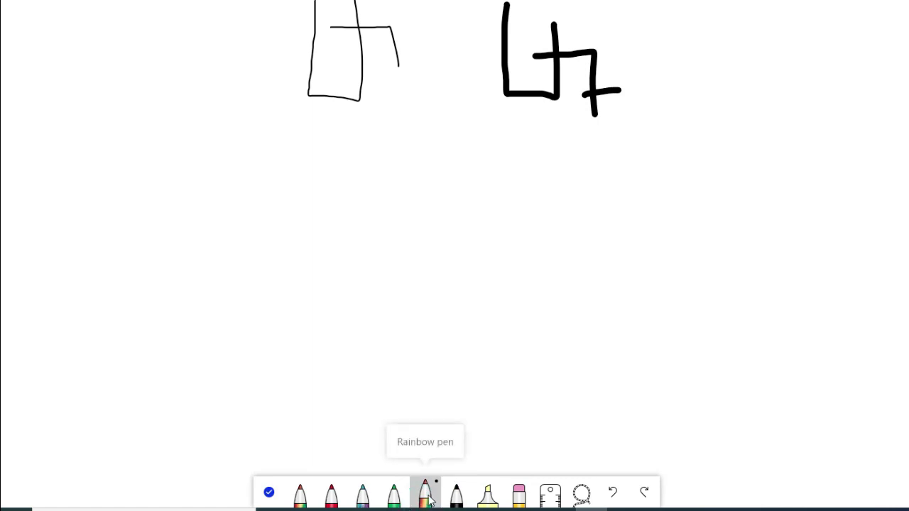
{"action": "left_click", "coordinate": [424, 496]}
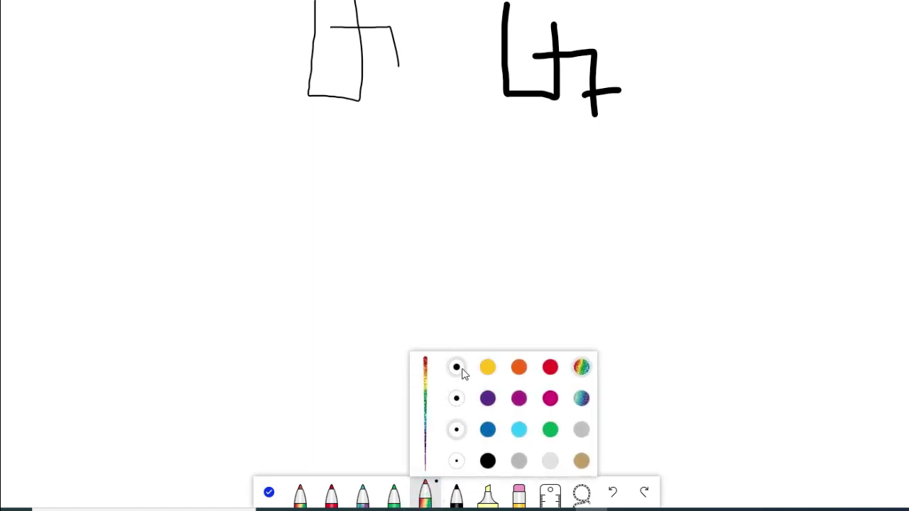
{"action": "left_click", "coordinate": [583, 367]}
{"action": "mouse_move", "coordinate": [674, 111]}
{"action": "left_mouse_down"}
{"action": "mouse_move", "coordinate": [675, 194]}
{"action": "mouse_move", "coordinate": [734, 207]}
{"action": "left_mouse_up"}
{"action": "left_click_drag", "start_coordinate": [707, 150], "coordinate": [709, 244]}
{"action": "mouse_move", "coordinate": [714, 279]}
{"action": "left_mouse_down"}
{"action": "mouse_move", "coordinate": [777, 209]}
{"action": "mouse_move", "coordinate": [776, 192]}
{"action": "left_mouse_up"}
{"action": "mouse_move", "coordinate": [746, 225]}
{"action": "left_mouse_down"}
{"action": "mouse_move", "coordinate": [819, 282]}
{"action": "mouse_move", "coordinate": [821, 312]}
{"action": "left_mouse_up"}
{"action": "mouse_move", "coordinate": [726, 309]}
{"action": "left_mouse_down"}
{"action": "mouse_move", "coordinate": [848, 310]}
{"action": "mouse_move", "coordinate": [832, 406]}
{"action": "mouse_move", "coordinate": [810, 337]}
{"action": "left_mouse_up"}
{"action": "left_click_drag", "start_coordinate": [835, 377], "coordinate": [558, 383]}
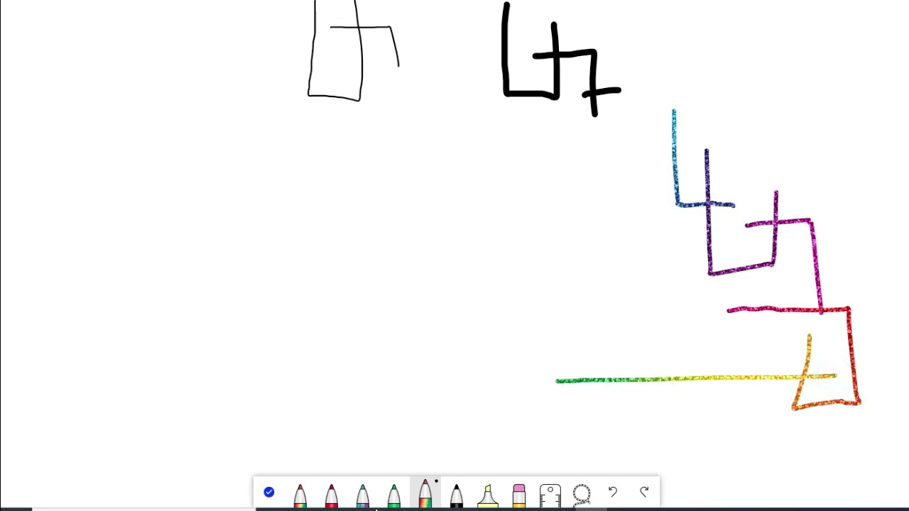
- Recolour the red pen purple with the second-thickest stroke, draw an L shape, a corner line and a circle, and finish inking
{"action": "left_click", "coordinate": [361, 497]}
{"action": "left_click", "coordinate": [331, 497]}
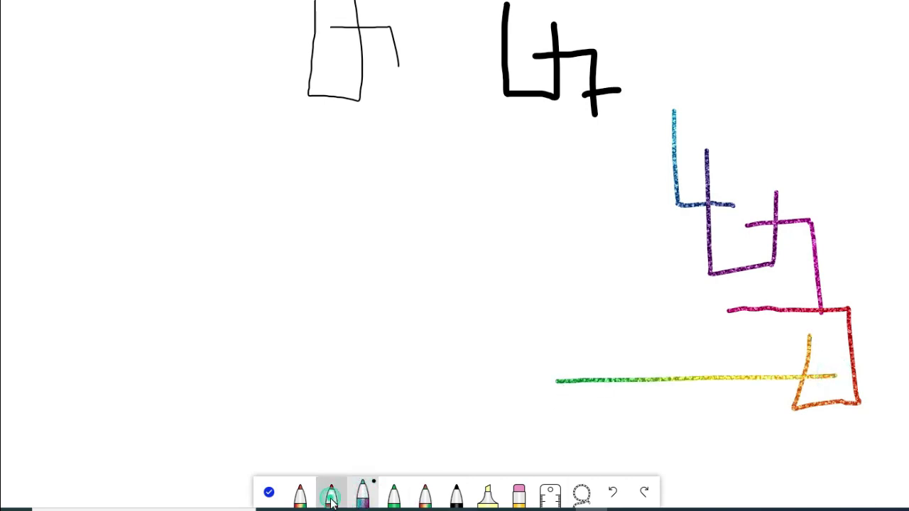
{"action": "left_click", "coordinate": [331, 497]}
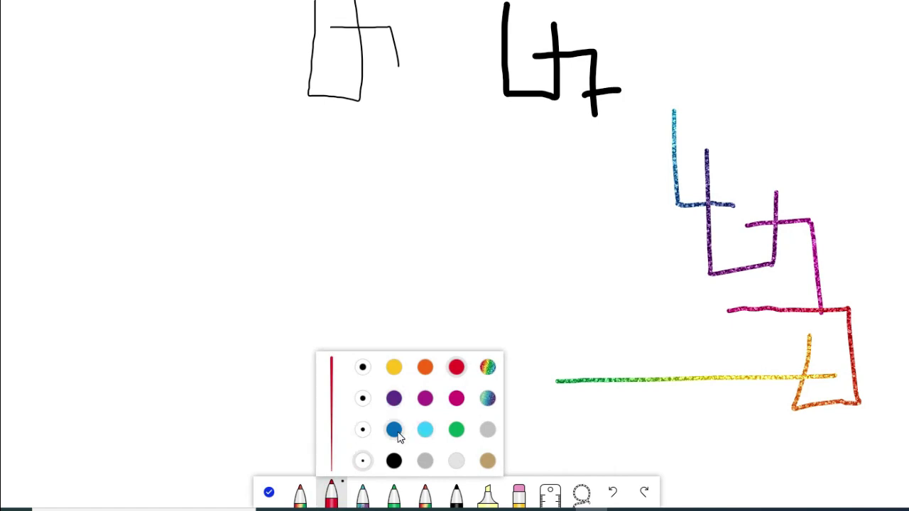
{"action": "left_click", "coordinate": [426, 400]}
{"action": "left_click", "coordinate": [362, 398]}
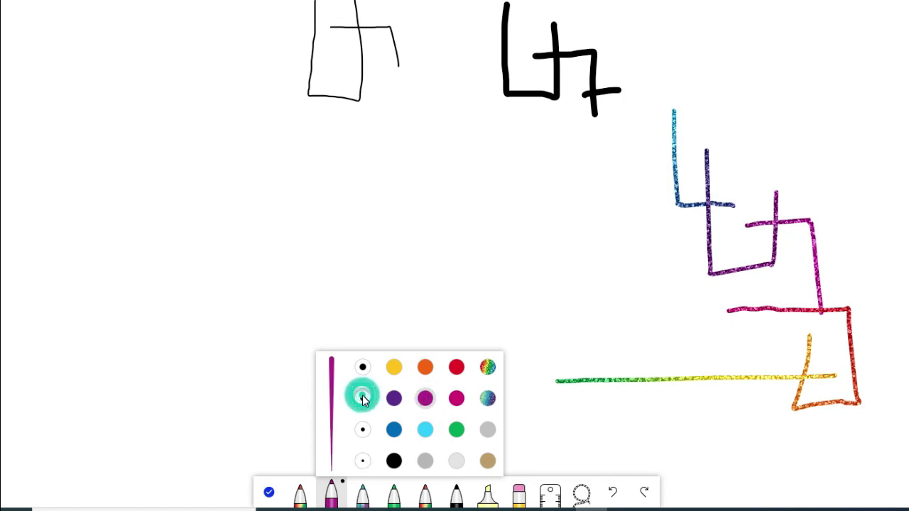
{"action": "left_click", "coordinate": [331, 492]}
{"action": "mouse_move", "coordinate": [319, 225]}
{"action": "left_mouse_down"}
{"action": "mouse_move", "coordinate": [320, 256]}
{"action": "mouse_move", "coordinate": [375, 340]}
{"action": "left_mouse_up"}
{"action": "mouse_move", "coordinate": [353, 268]}
{"action": "left_mouse_down"}
{"action": "mouse_move", "coordinate": [433, 278]}
{"action": "mouse_move", "coordinate": [446, 361]}
{"action": "left_mouse_up"}
{"action": "mouse_move", "coordinate": [404, 328]}
{"action": "left_mouse_down"}
{"action": "mouse_move", "coordinate": [424, 208]}
{"action": "mouse_move", "coordinate": [375, 297]}
{"action": "left_mouse_up"}
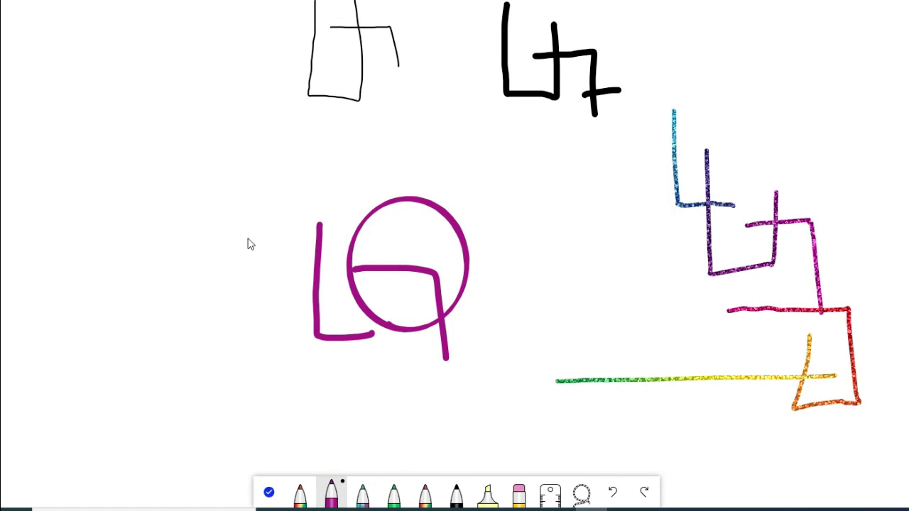
{"action": "left_click", "coordinate": [268, 492]}
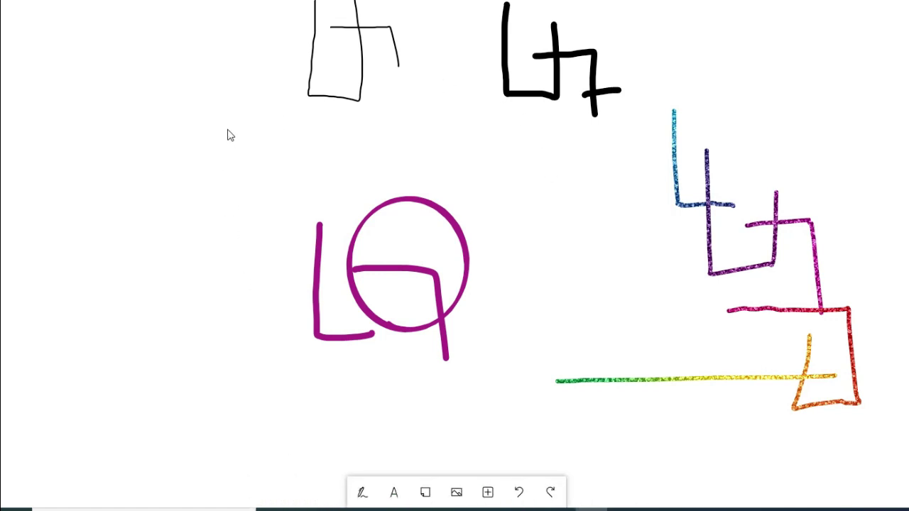
- Add the text "Stunning" on an empty area of the board and move it up and to the left
{"action": "left_click_drag", "start_coordinate": [216, 117], "coordinate": [511, 304]}
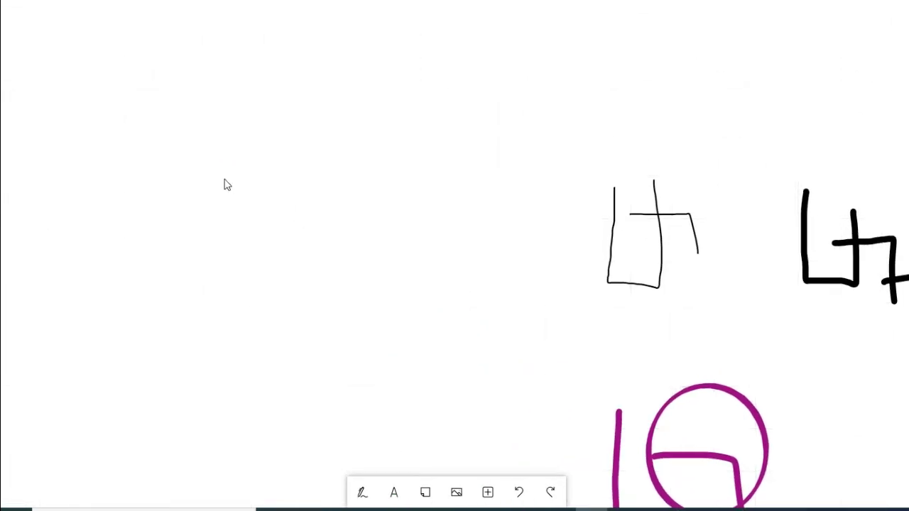
{"action": "left_click_drag", "start_coordinate": [261, 202], "coordinate": [479, 156]}
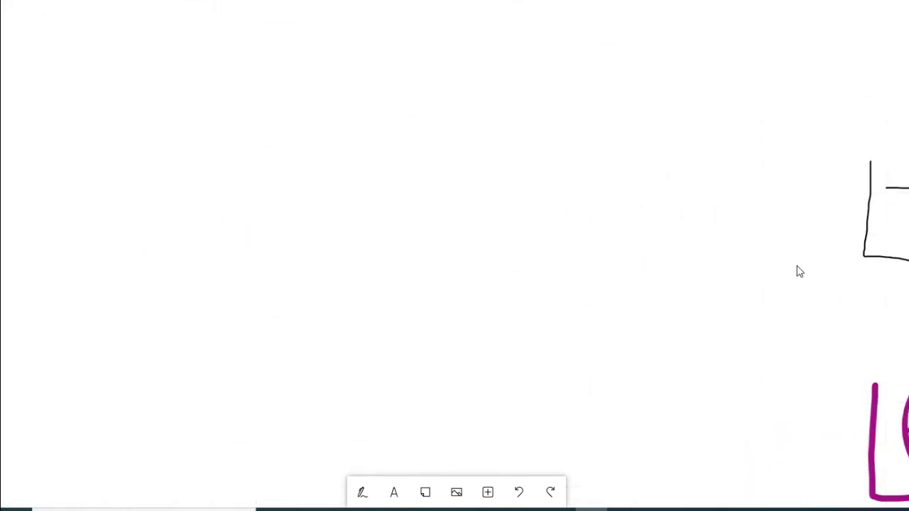
{"action": "left_click_drag", "start_coordinate": [772, 272], "coordinate": [310, 157]}
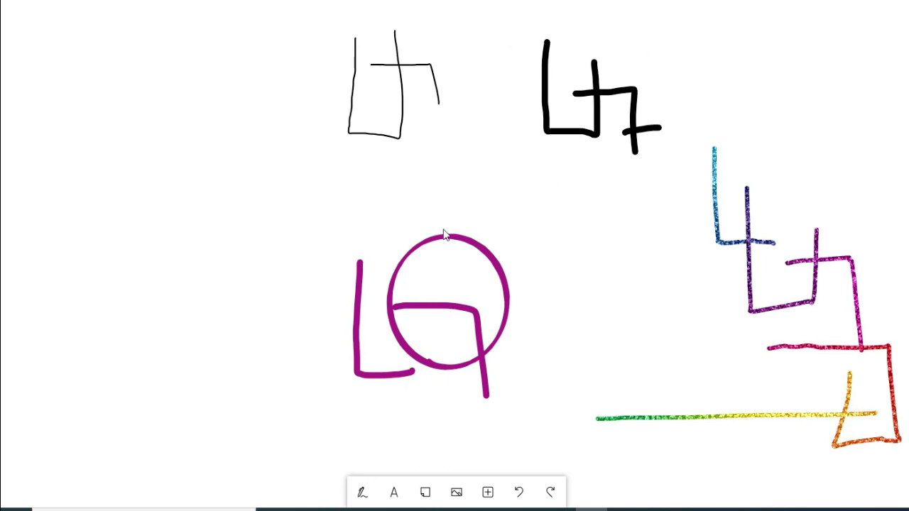
{"action": "left_click_drag", "start_coordinate": [156, 192], "coordinate": [355, 288]}
{"action": "left_click_drag", "start_coordinate": [187, 286], "coordinate": [497, 334]}
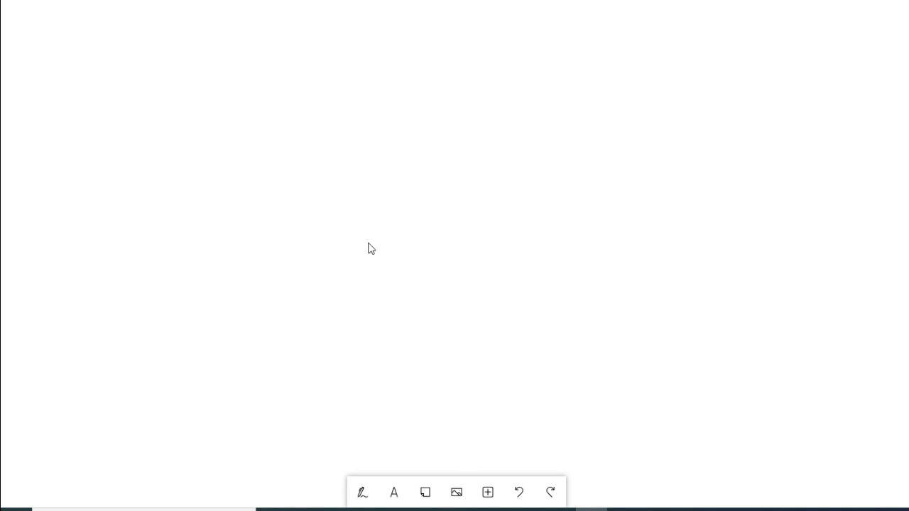
{"action": "left_click", "coordinate": [394, 493]}
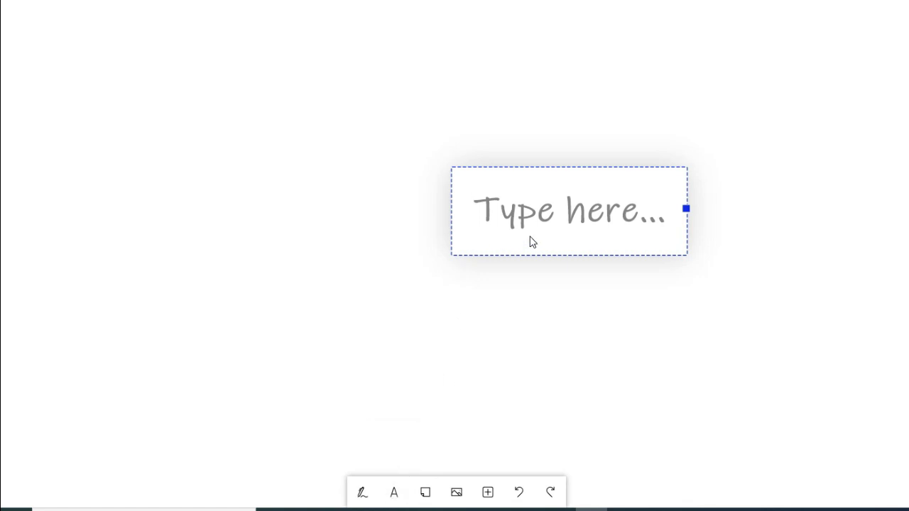
{"action": "type", "text": "Stunning"}
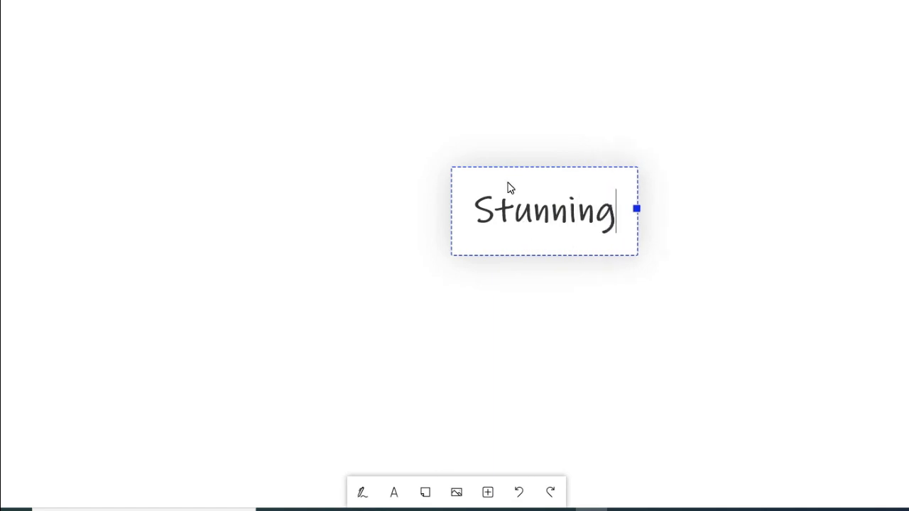
{"action": "left_click_drag", "start_coordinate": [507, 187], "coordinate": [429, 106]}
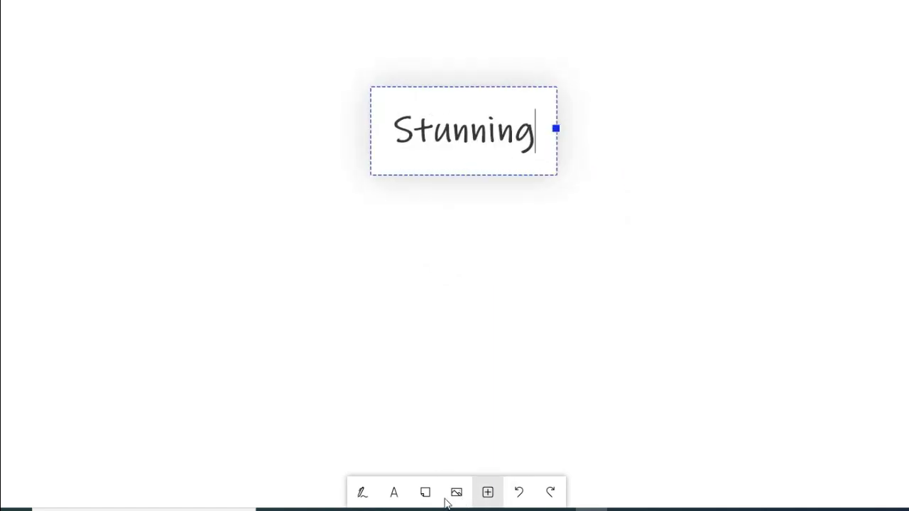
- Draw a roughly horizontal purple line below the "Stunning" text and remove it with the eraser
{"action": "left_click", "coordinate": [367, 498]}
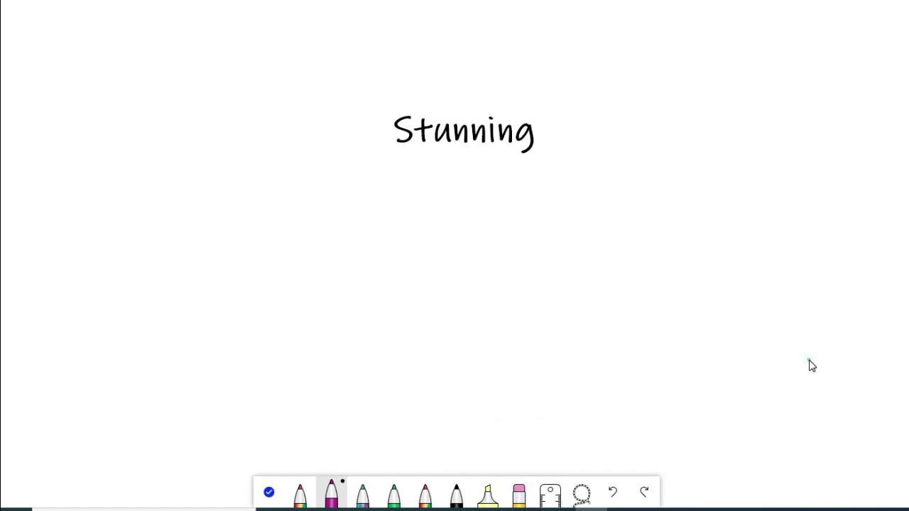
{"action": "left_click_drag", "start_coordinate": [809, 360], "coordinate": [554, 337]}
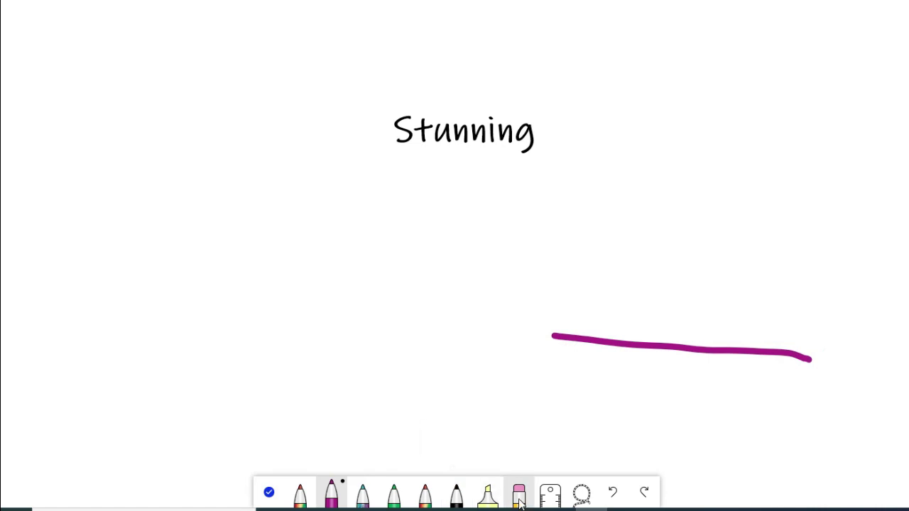
{"action": "left_click", "coordinate": [519, 502]}
{"action": "left_click", "coordinate": [777, 372]}
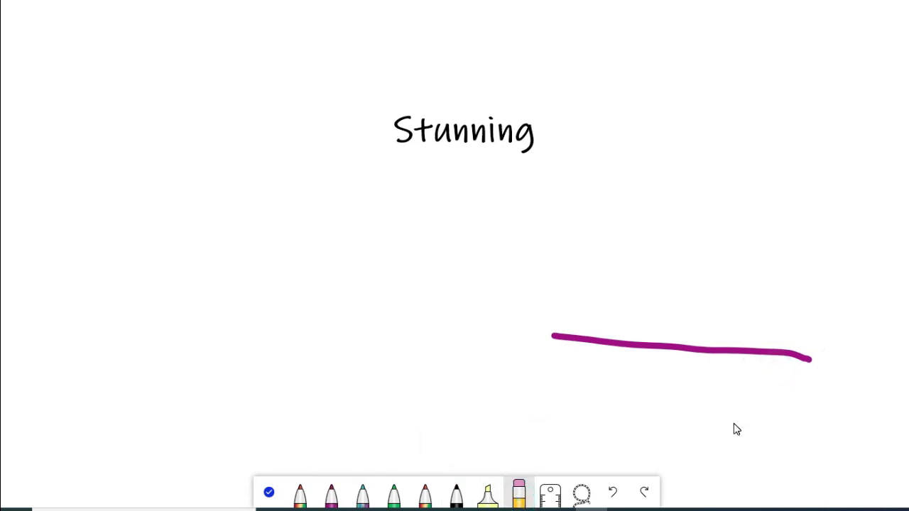
{"action": "mouse_move", "coordinate": [811, 360]}
{"action": "left_mouse_down"}
{"action": "mouse_move", "coordinate": [800, 351]}
{"action": "mouse_move", "coordinate": [726, 355]}
{"action": "mouse_move", "coordinate": [501, 331]}
{"action": "left_mouse_up"}
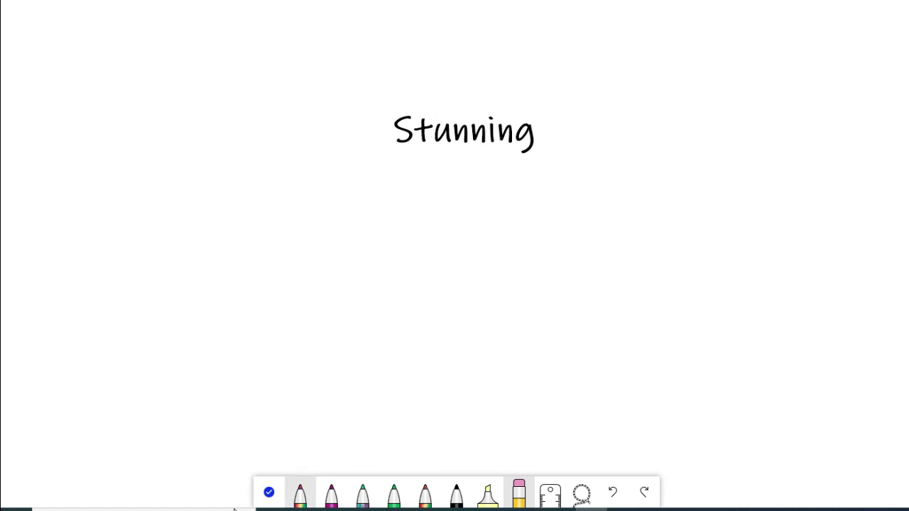
- Place the ruler at 45° beside the "Stunning" text and draw two parallel green lines along its upper edge, shifting it between them
{"action": "left_click", "coordinate": [554, 497]}
{"action": "left_click_drag", "start_coordinate": [473, 227], "coordinate": [389, 226]}
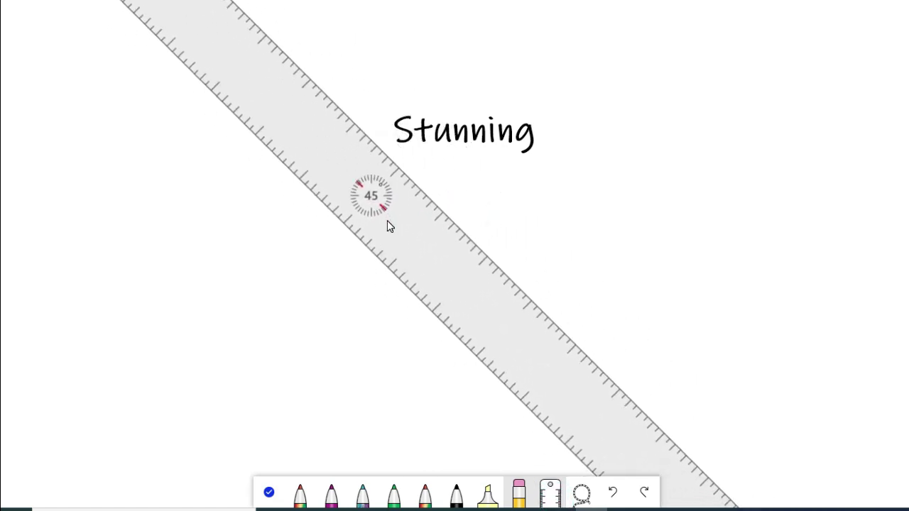
{"action": "left_click", "coordinate": [393, 493]}
{"action": "left_click_drag", "start_coordinate": [284, 61], "coordinate": [552, 324]}
{"action": "mouse_move", "coordinate": [280, 139]}
{"action": "left_mouse_down"}
{"action": "mouse_move", "coordinate": [256, 93]}
{"action": "mouse_move", "coordinate": [203, 67]}
{"action": "mouse_move", "coordinate": [192, 74]}
{"action": "left_mouse_up"}
{"action": "mouse_move", "coordinate": [228, 23]}
{"action": "left_mouse_down"}
{"action": "mouse_move", "coordinate": [286, 110]}
{"action": "mouse_move", "coordinate": [463, 310]}
{"action": "mouse_move", "coordinate": [453, 308]}
{"action": "left_mouse_up"}
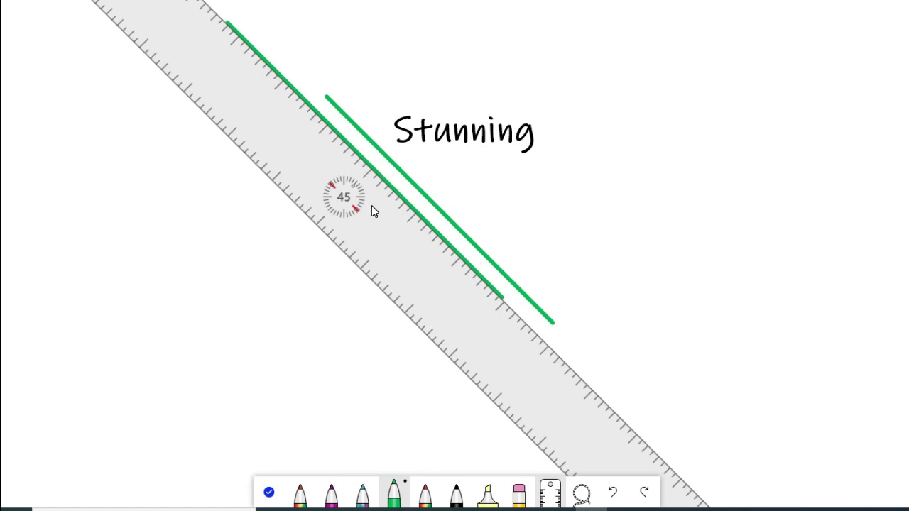
- Rotate the ruler to 0° and move it down to the lower end of the green lines
{"action": "scroll", "coordinate": [371, 206], "scroll_direction": "down", "scroll_amount": 6}
{"action": "scroll", "coordinate": [371, 205], "scroll_direction": "up", "scroll_amount": 13}
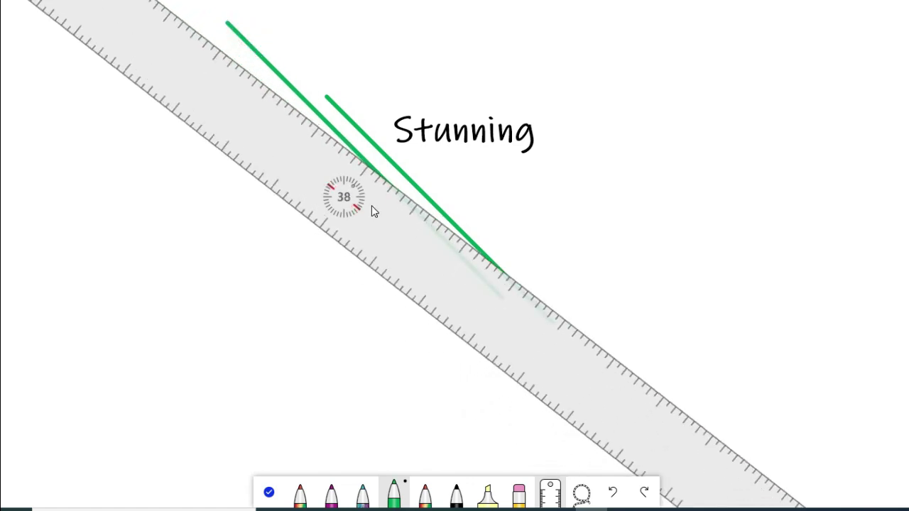
{"action": "scroll", "coordinate": [372, 205], "scroll_direction": "up", "scroll_amount": 20}
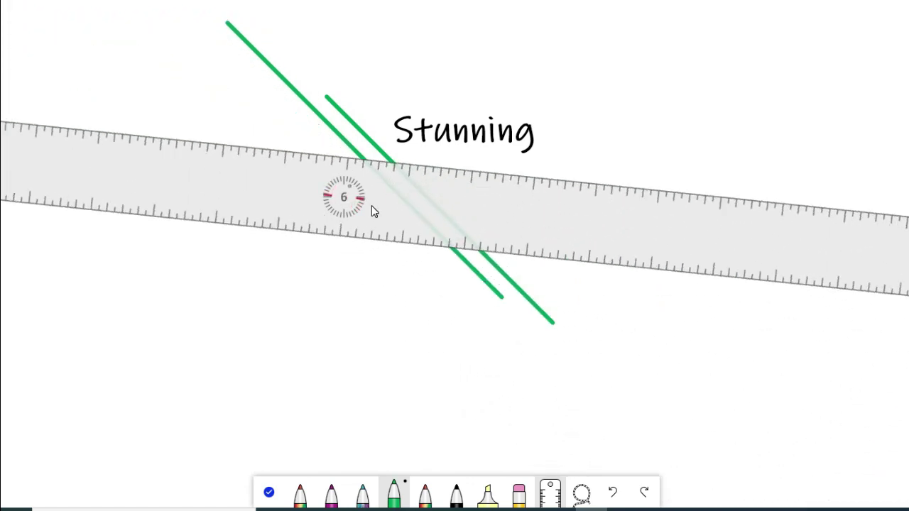
{"action": "scroll", "coordinate": [371, 210], "scroll_direction": "up", "scroll_amount": 6}
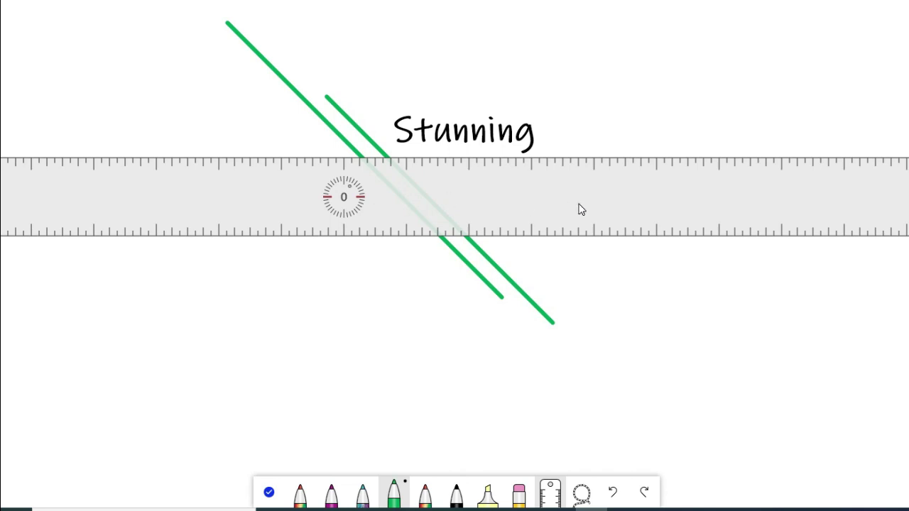
{"action": "left_click_drag", "start_coordinate": [578, 206], "coordinate": [587, 360]}
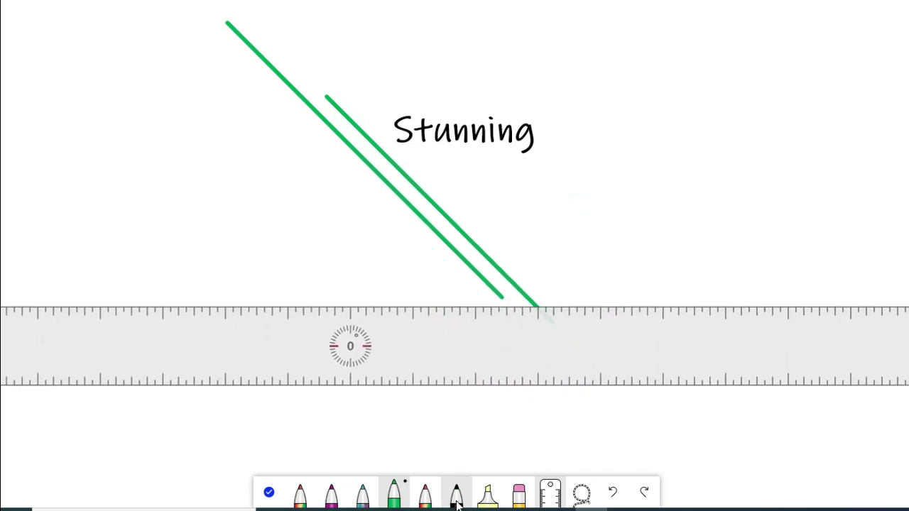
- Draw a long horizontal black line along the ruler's upper edge, hide the ruler and finish inking
{"action": "left_click", "coordinate": [456, 497]}
{"action": "left_click_drag", "start_coordinate": [307, 304], "coordinate": [755, 332]}
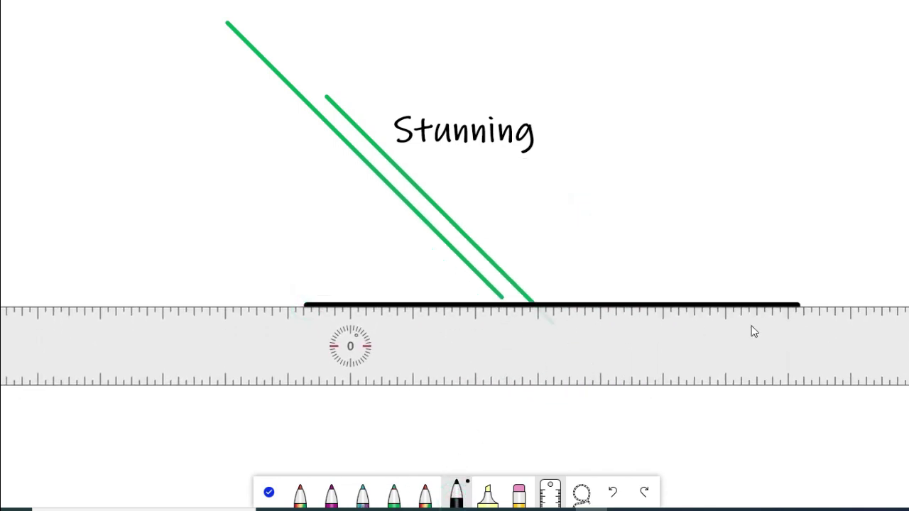
{"action": "left_click", "coordinate": [724, 346]}
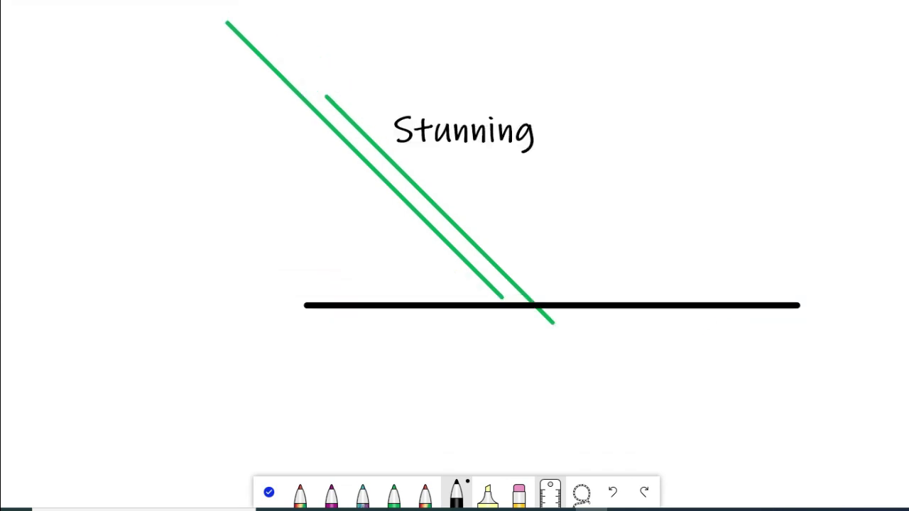
{"action": "left_click", "coordinate": [551, 492]}
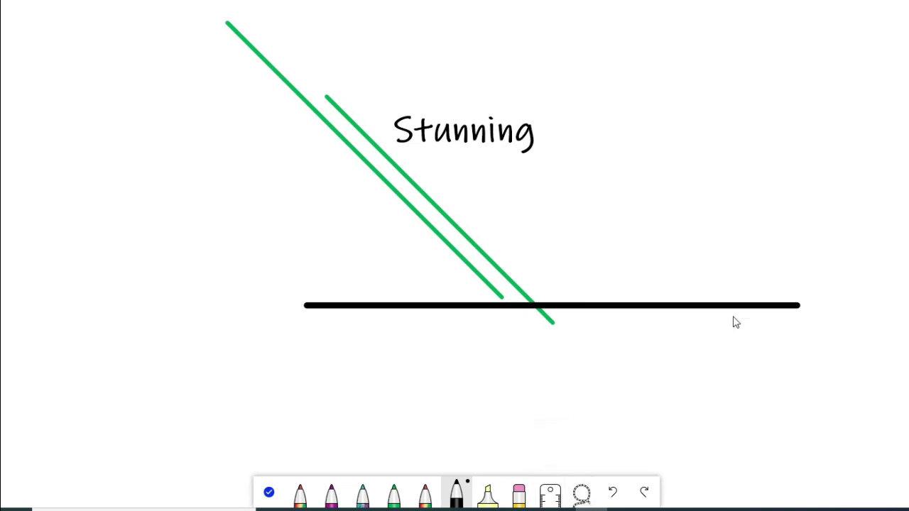
{"action": "left_click", "coordinate": [269, 492]}
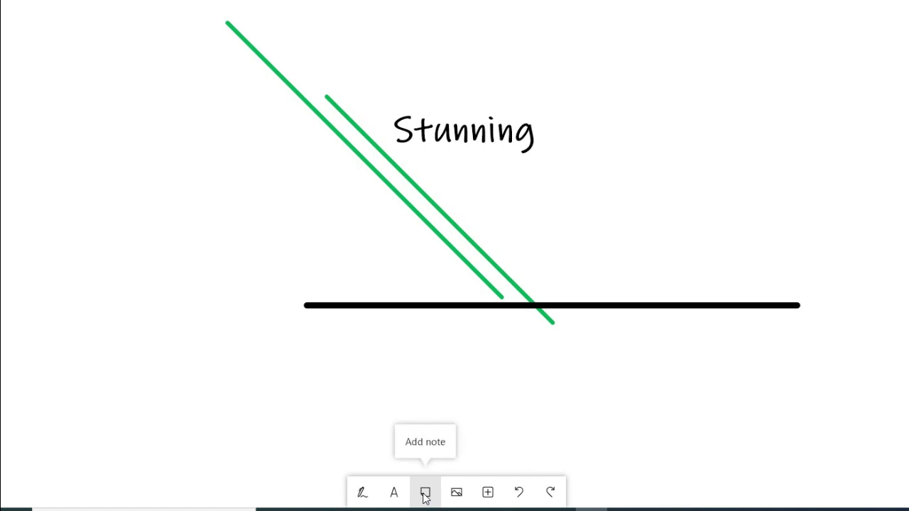
- Add a yellow note reading "Stunning" over the green lines and move it slightly up
{"action": "left_click", "coordinate": [425, 493]}
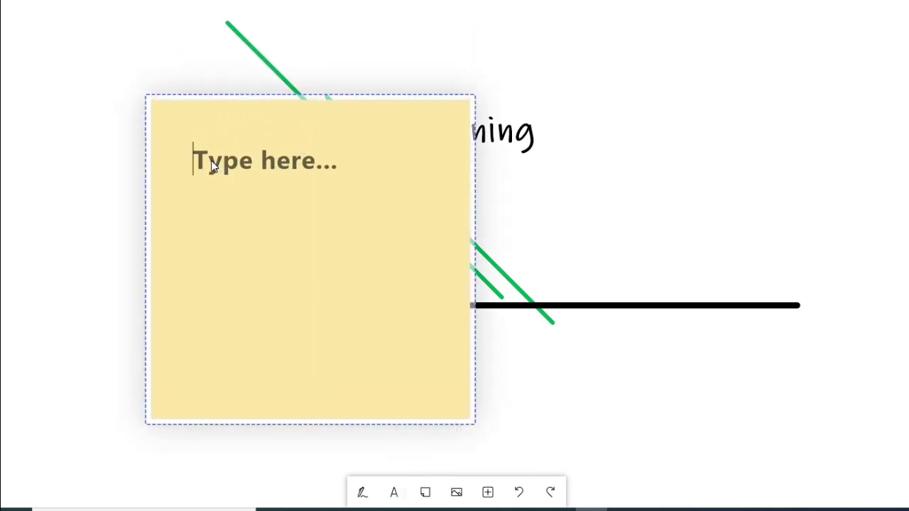
{"action": "type", "text": "S"}
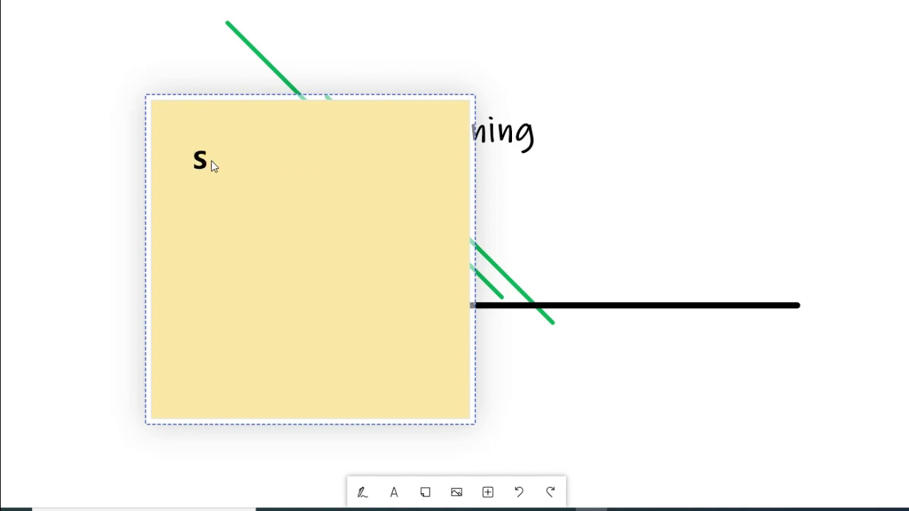
{"action": "type", "text": "tunning"}
{"action": "left_click_drag", "start_coordinate": [258, 125], "coordinate": [265, 76]}
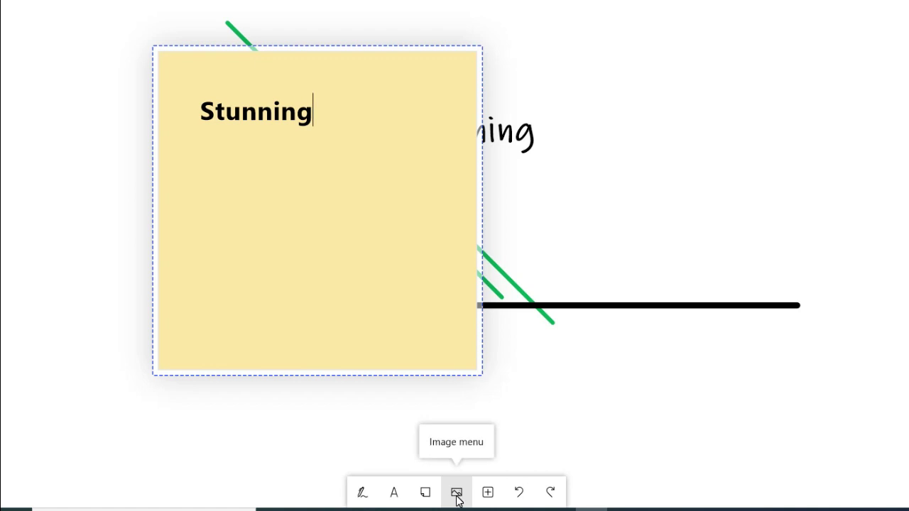
- Look over the empty board area up and to the left of the note at different zoom levels
{"action": "scroll", "coordinate": [711, 447], "scroll_direction": "up", "scroll_amount": 3}
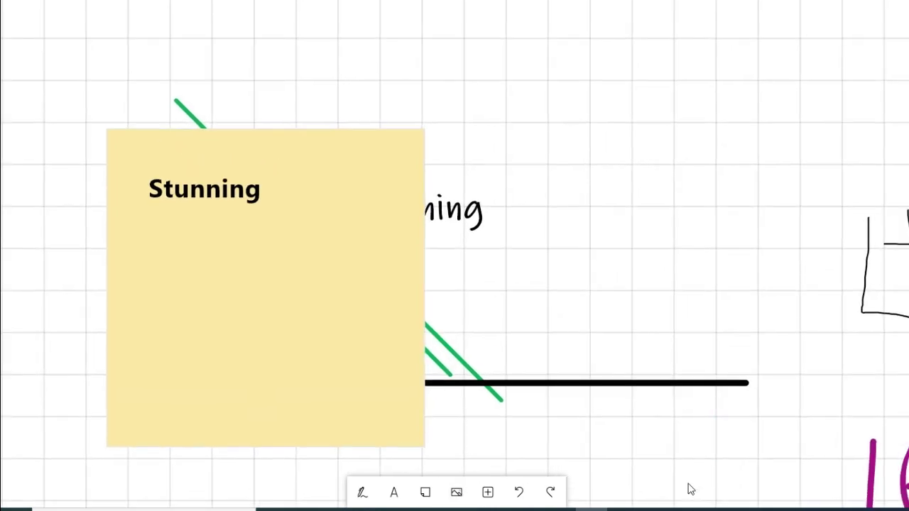
{"action": "left_click_drag", "start_coordinate": [262, 17], "coordinate": [764, 209]}
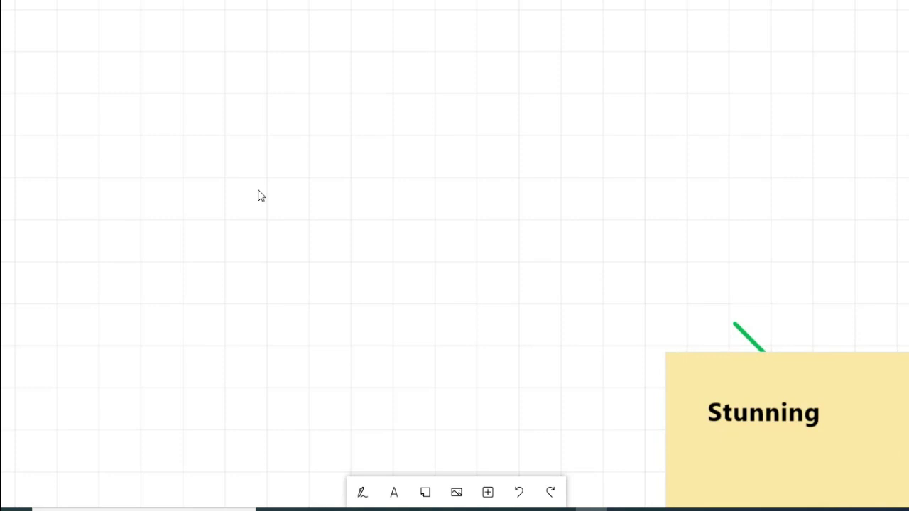
{"action": "left_click_drag", "start_coordinate": [258, 189], "coordinate": [348, 196]}
{"action": "scroll", "coordinate": [357, 242], "scroll_direction": "down", "scroll_amount": 5}
{"action": "scroll", "coordinate": [357, 242], "scroll_direction": "up", "scroll_amount": 5}
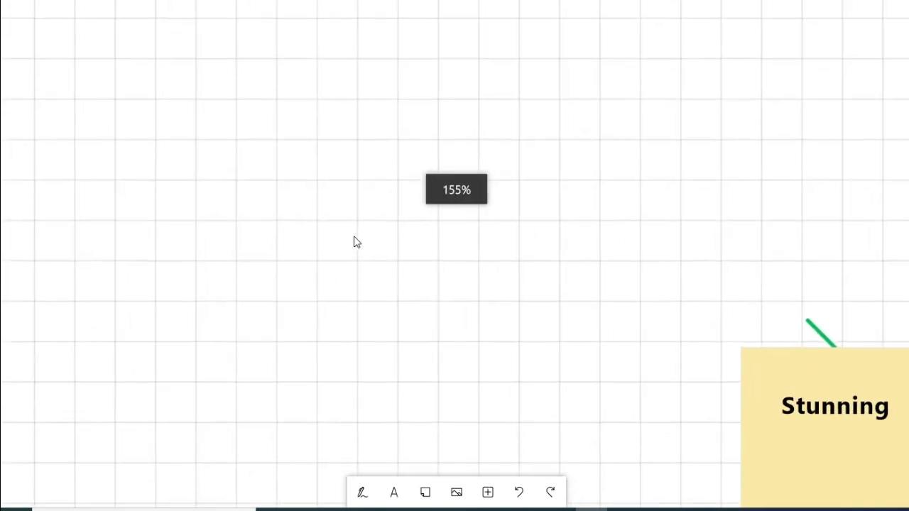
{"action": "scroll", "coordinate": [357, 242], "scroll_direction": "up", "scroll_amount": 5}
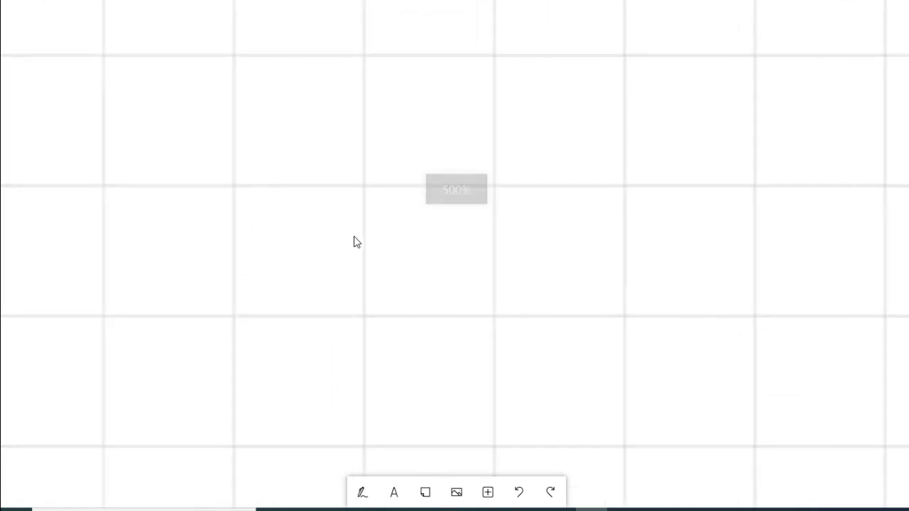
{"action": "scroll", "coordinate": [357, 242], "scroll_direction": "down", "scroll_amount": 10}
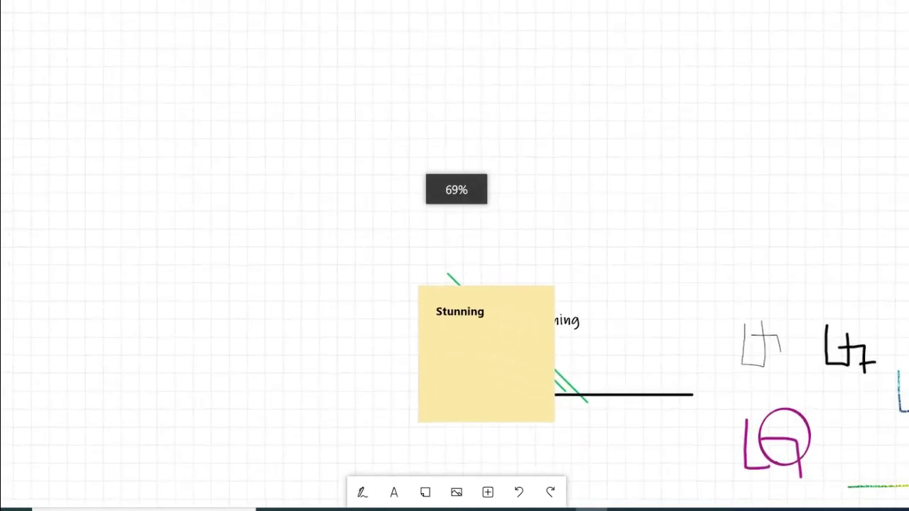
{"action": "left_click_drag", "start_coordinate": [242, 258], "coordinate": [457, 404]}
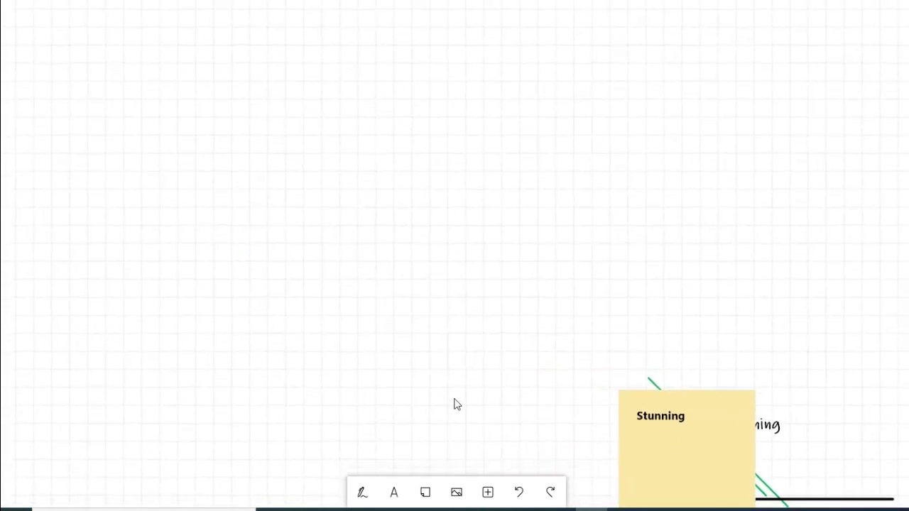
- Insert the library image "Practice 01" from Downloads on the empty area and enlarge it until its dimensions are readable
{"action": "left_click", "coordinate": [457, 492]}
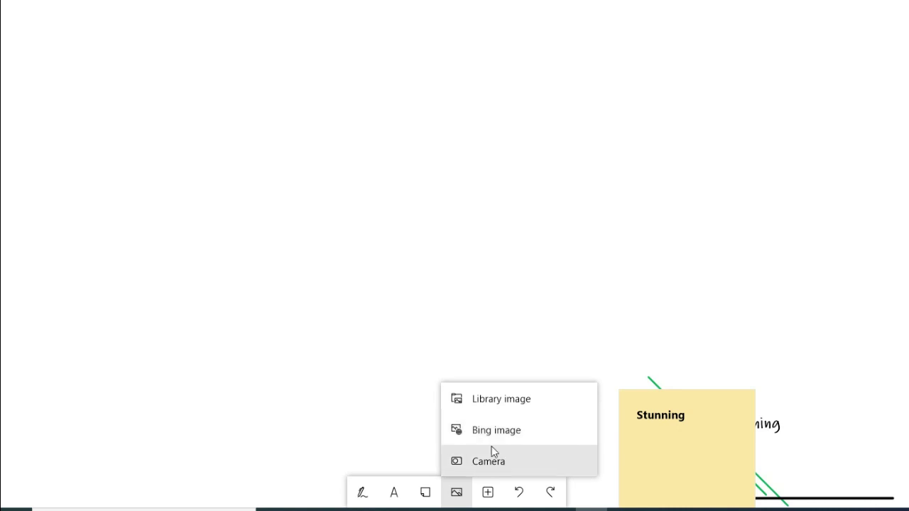
{"action": "left_click", "coordinate": [473, 401]}
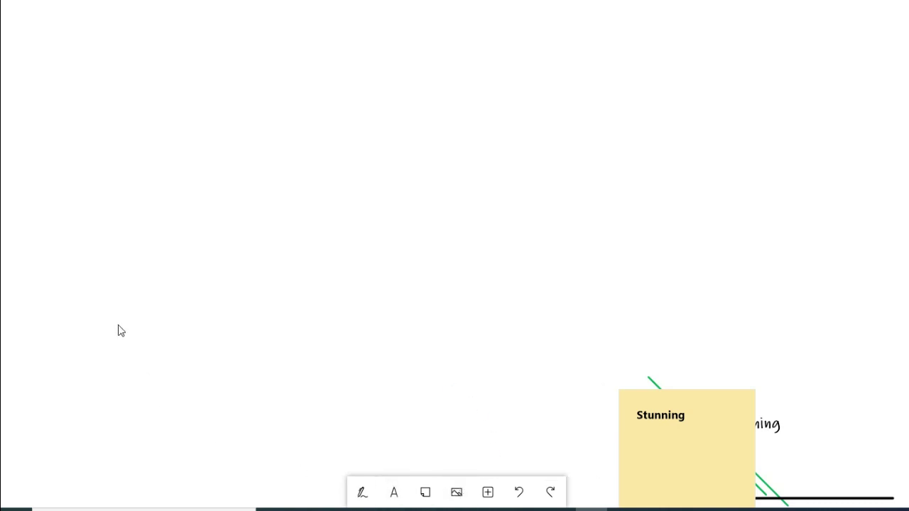
{"action": "left_click", "coordinate": [88, 34]}
{"action": "left_click", "coordinate": [457, 492]}
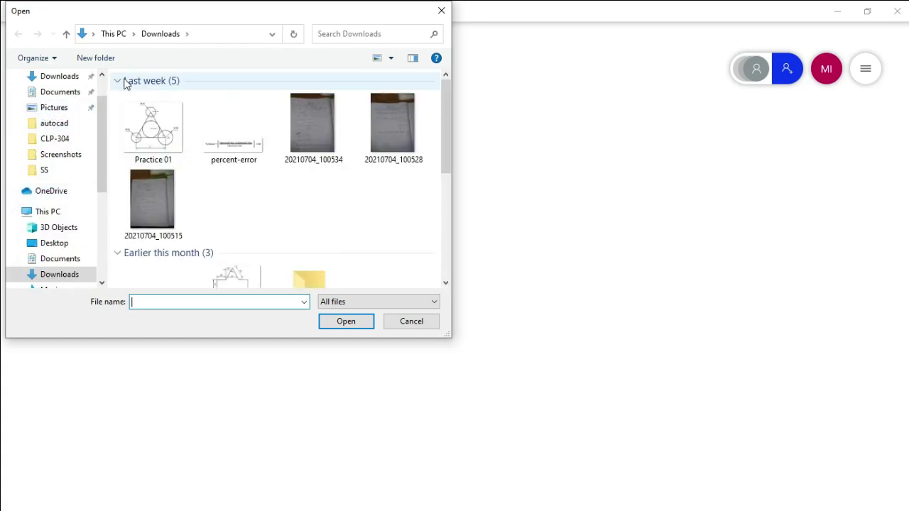
{"action": "left_click", "coordinate": [157, 126]}
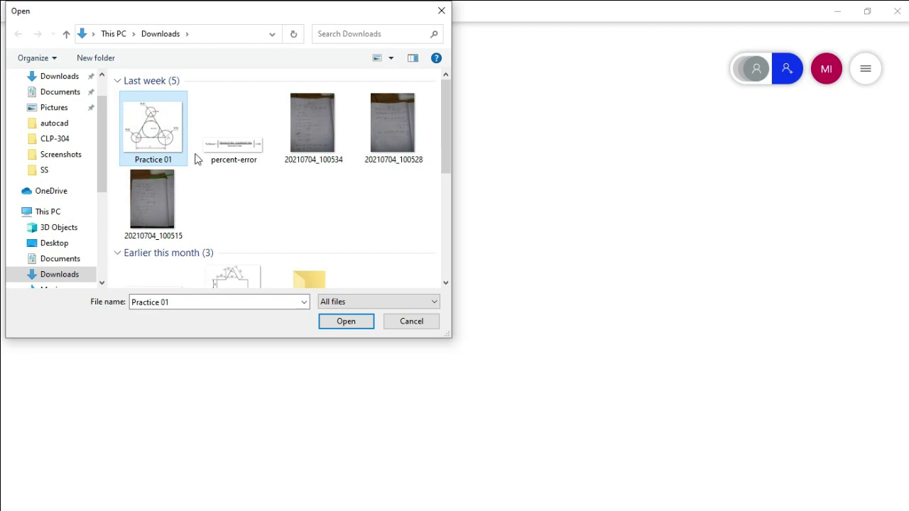
{"action": "left_click", "coordinate": [346, 323]}
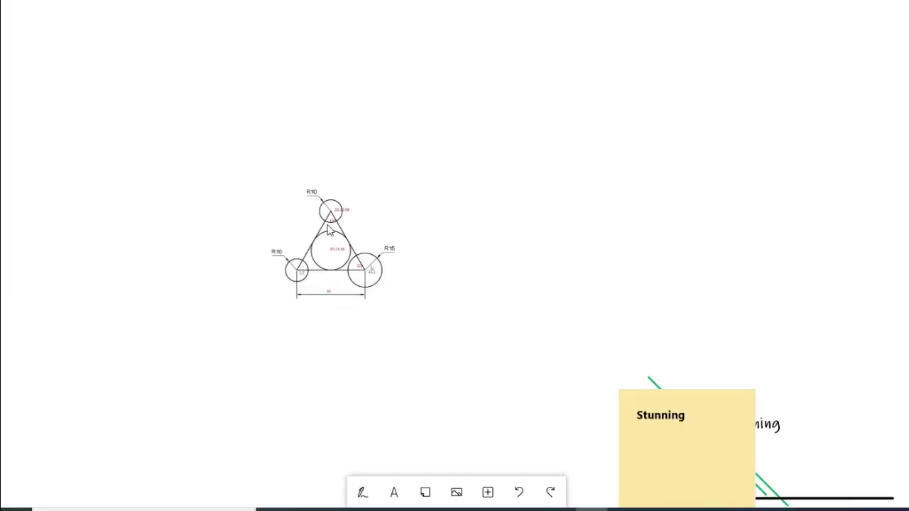
{"action": "mouse_move", "coordinate": [406, 222]}
{"action": "left_mouse_down"}
{"action": "mouse_move", "coordinate": [544, 349]}
{"action": "mouse_move", "coordinate": [397, 246]}
{"action": "mouse_move", "coordinate": [548, 332]}
{"action": "left_mouse_up"}
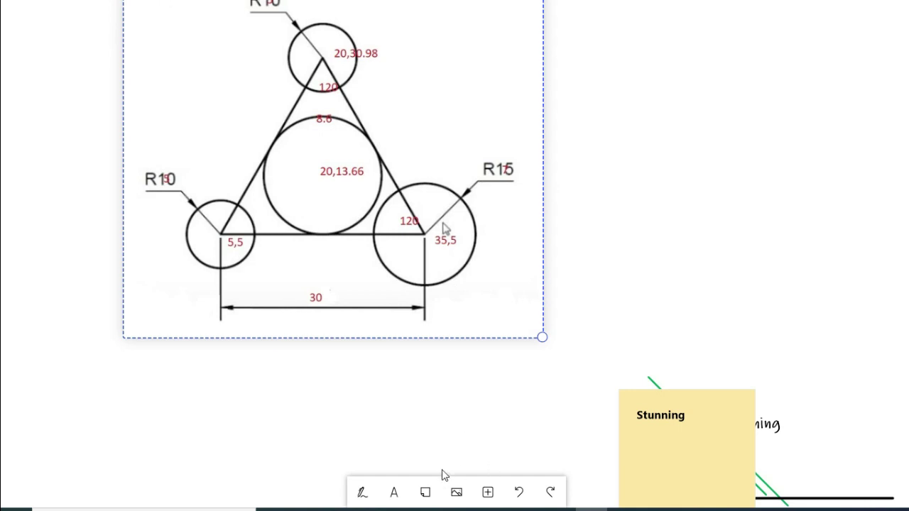
- Set the purple pen to the thinnest stroke and mark the two R10 labels and the R15 label on the drawing
{"action": "left_click", "coordinate": [360, 493]}
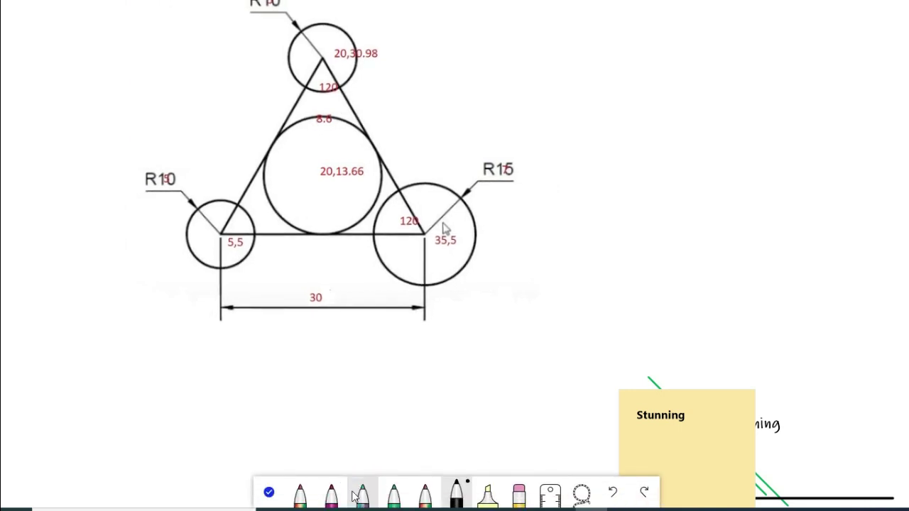
{"action": "left_click", "coordinate": [331, 495]}
{"action": "left_click", "coordinate": [331, 495]}
{"action": "left_click", "coordinate": [362, 461]}
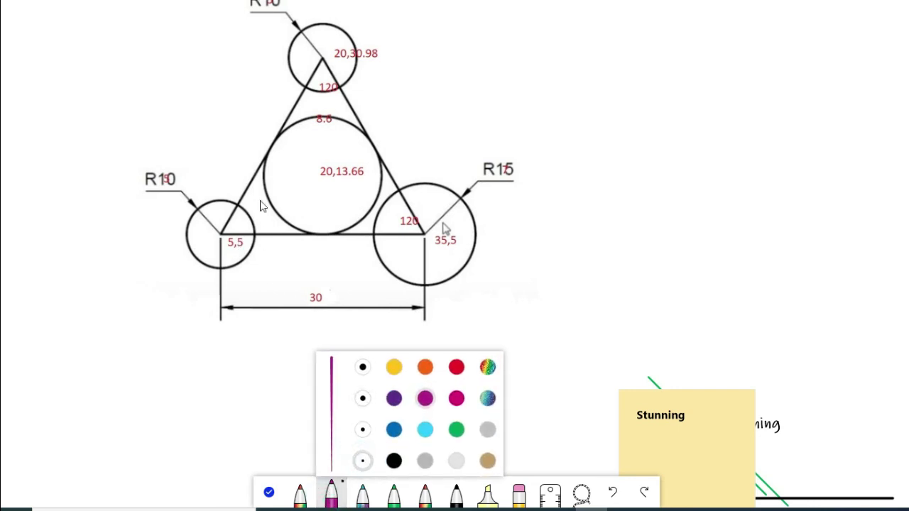
{"action": "mouse_move", "coordinate": [163, 171]}
{"action": "left_mouse_down"}
{"action": "mouse_move", "coordinate": [135, 205]}
{"action": "mouse_move", "coordinate": [192, 175]}
{"action": "mouse_move", "coordinate": [163, 170]}
{"action": "left_mouse_up"}
{"action": "left_click_drag", "start_coordinate": [239, 40], "coordinate": [312, 2]}
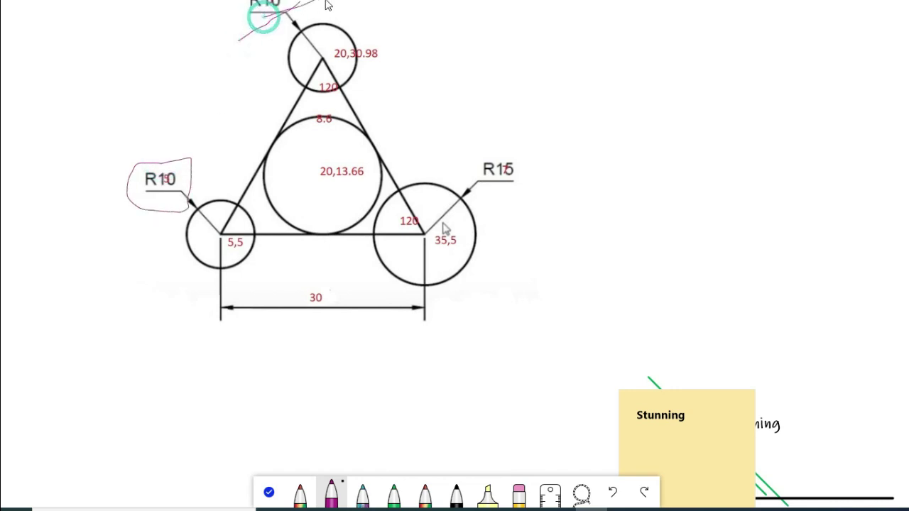
{"action": "mouse_move", "coordinate": [462, 159]}
{"action": "left_mouse_down"}
{"action": "mouse_move", "coordinate": [492, 207]}
{"action": "mouse_move", "coordinate": [526, 187]}
{"action": "mouse_move", "coordinate": [514, 150]}
{"action": "mouse_move", "coordinate": [538, 223]}
{"action": "left_mouse_up"}
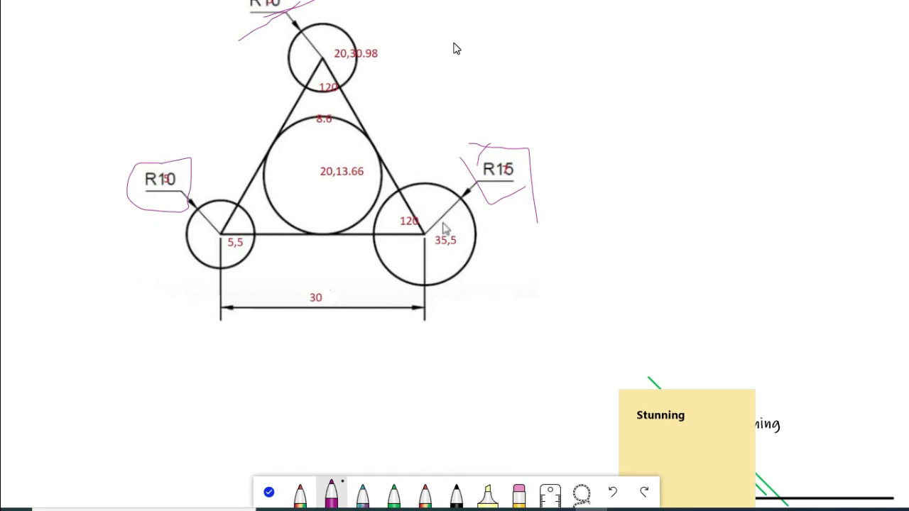
- Draw a long, nearly vertical black line to the right of the inserted drawing, keeping the black pen's current thickness
{"action": "left_click", "coordinate": [457, 497]}
{"action": "left_click", "coordinate": [458, 490]}
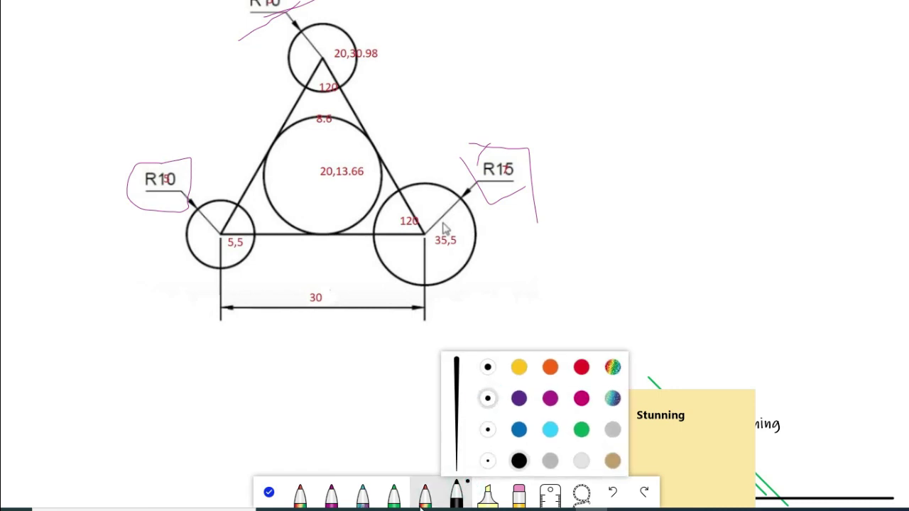
{"action": "left_click", "coordinate": [458, 491]}
{"action": "left_click_drag", "start_coordinate": [649, 98], "coordinate": [629, 332]}
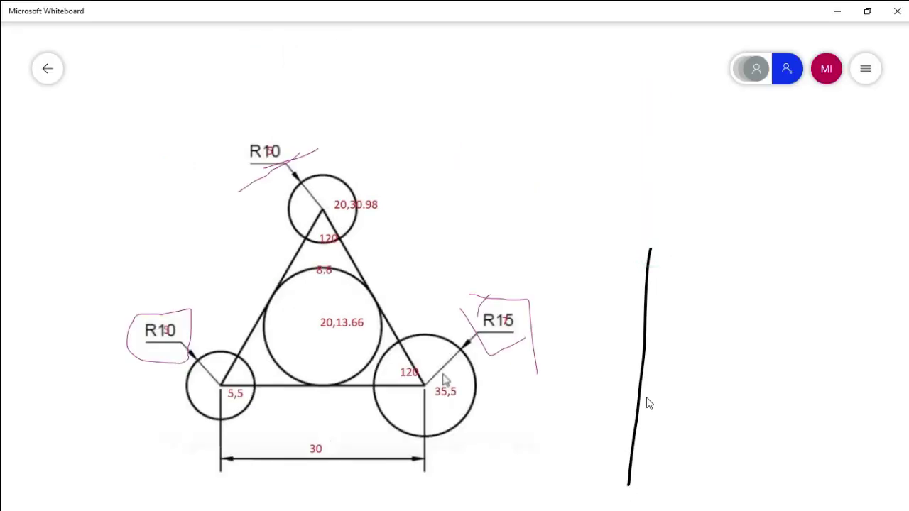
- Handwrite "ABC² + 2B" in black above and to the right of the inserted drawing
{"action": "left_click_drag", "start_coordinate": [445, 108], "coordinate": [436, 168]}
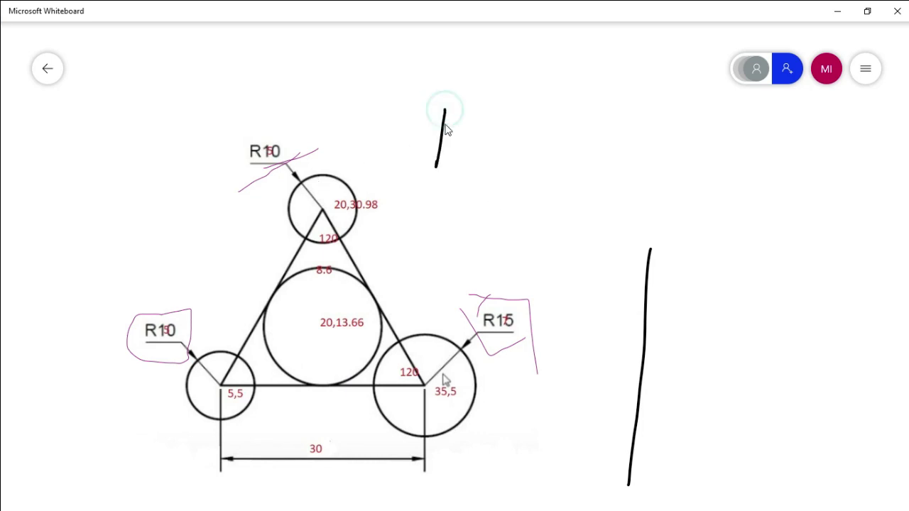
{"action": "mouse_move", "coordinate": [446, 108]}
{"action": "left_mouse_down"}
{"action": "mouse_move", "coordinate": [452, 155]}
{"action": "mouse_move", "coordinate": [451, 143]}
{"action": "left_mouse_up"}
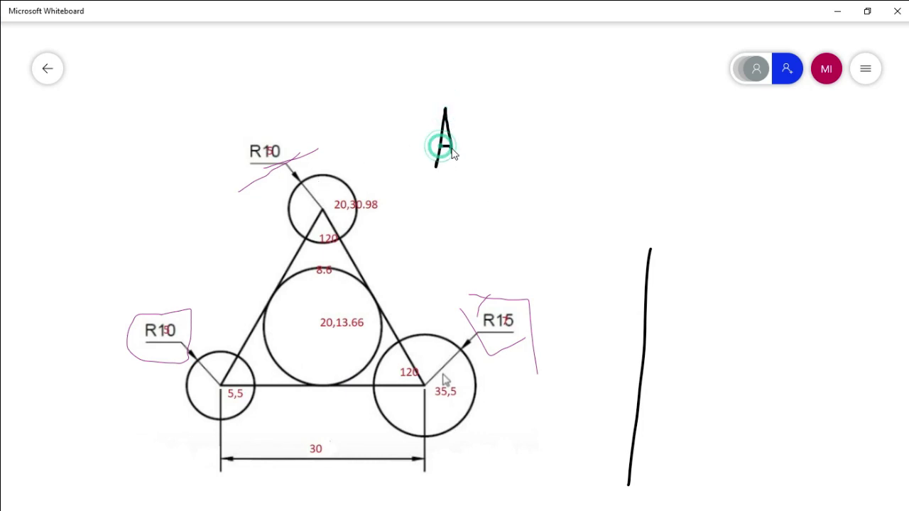
{"action": "left_click_drag", "start_coordinate": [463, 111], "coordinate": [466, 153]}
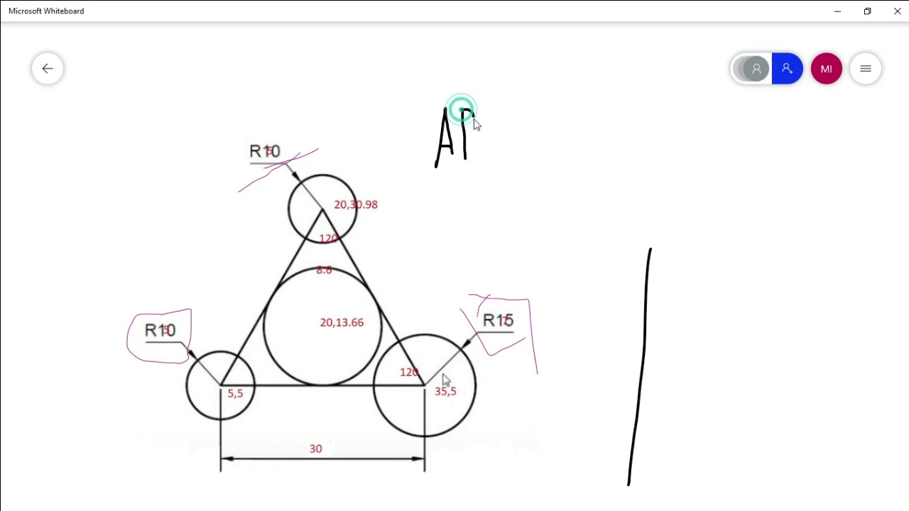
{"action": "left_click_drag", "start_coordinate": [463, 109], "coordinate": [466, 161]}
{"action": "mouse_move", "coordinate": [504, 113]}
{"action": "left_mouse_down"}
{"action": "mouse_move", "coordinate": [489, 119]}
{"action": "mouse_move", "coordinate": [507, 157]}
{"action": "left_mouse_up"}
{"action": "mouse_move", "coordinate": [511, 86]}
{"action": "left_mouse_down"}
{"action": "mouse_move", "coordinate": [531, 100]}
{"action": "mouse_move", "coordinate": [540, 168]}
{"action": "mouse_move", "coordinate": [559, 146]}
{"action": "mouse_move", "coordinate": [562, 116]}
{"action": "mouse_move", "coordinate": [566, 148]}
{"action": "mouse_move", "coordinate": [583, 151]}
{"action": "left_mouse_up"}
{"action": "mouse_move", "coordinate": [594, 106]}
{"action": "left_mouse_down"}
{"action": "mouse_move", "coordinate": [591, 163]}
{"action": "mouse_move", "coordinate": [604, 105]}
{"action": "mouse_move", "coordinate": [600, 166]}
{"action": "mouse_move", "coordinate": [593, 163]}
{"action": "left_mouse_up"}
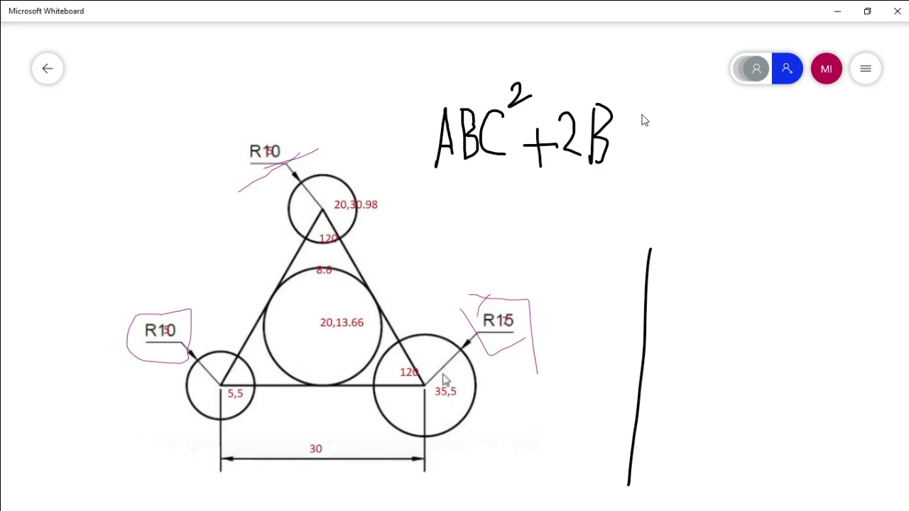
- Complete the black handwritten equation with "A = 0", handwrite the Bengali word "আমি" beneath it, and finish inking
{"action": "mouse_move", "coordinate": [643, 106]}
{"action": "left_mouse_down"}
{"action": "mouse_move", "coordinate": [622, 170]}
{"action": "mouse_move", "coordinate": [658, 161]}
{"action": "mouse_move", "coordinate": [658, 142]}
{"action": "left_mouse_up"}
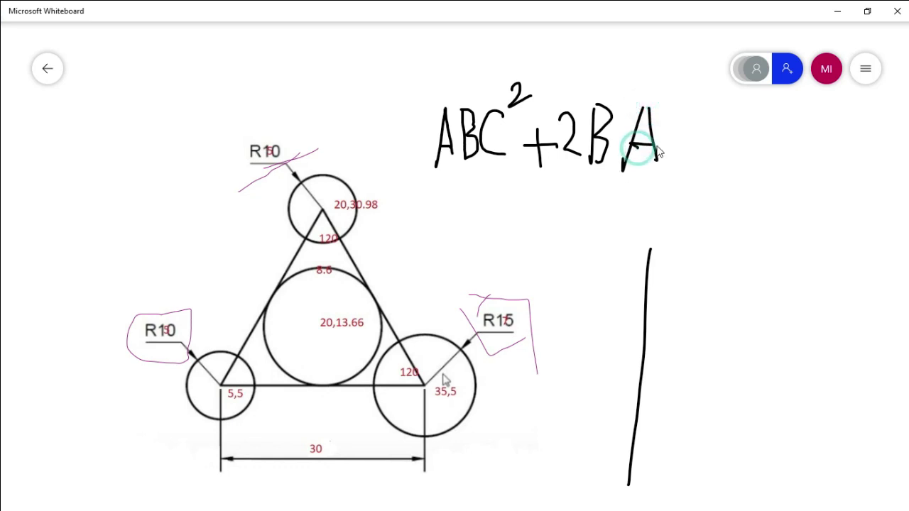
{"action": "mouse_move", "coordinate": [696, 110]}
{"action": "left_mouse_down"}
{"action": "mouse_move", "coordinate": [721, 116]}
{"action": "mouse_move", "coordinate": [721, 131]}
{"action": "mouse_move", "coordinate": [764, 132]}
{"action": "mouse_move", "coordinate": [746, 106]}
{"action": "left_mouse_up"}
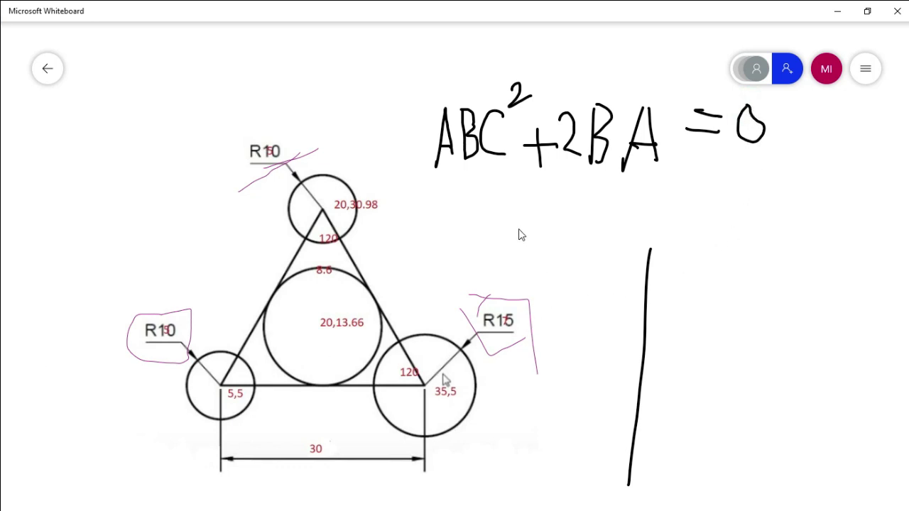
{"action": "mouse_move", "coordinate": [518, 228]}
{"action": "left_mouse_down"}
{"action": "mouse_move", "coordinate": [558, 244]}
{"action": "mouse_move", "coordinate": [533, 253]}
{"action": "mouse_move", "coordinate": [523, 230]}
{"action": "mouse_move", "coordinate": [578, 250]}
{"action": "mouse_move", "coordinate": [592, 224]}
{"action": "mouse_move", "coordinate": [598, 250]}
{"action": "mouse_move", "coordinate": [606, 248]}
{"action": "mouse_move", "coordinate": [618, 220]}
{"action": "mouse_move", "coordinate": [605, 193]}
{"action": "mouse_move", "coordinate": [638, 192]}
{"action": "mouse_move", "coordinate": [624, 255]}
{"action": "mouse_move", "coordinate": [644, 247]}
{"action": "mouse_move", "coordinate": [643, 217]}
{"action": "mouse_move", "coordinate": [621, 222]}
{"action": "mouse_move", "coordinate": [649, 220]}
{"action": "left_mouse_up"}
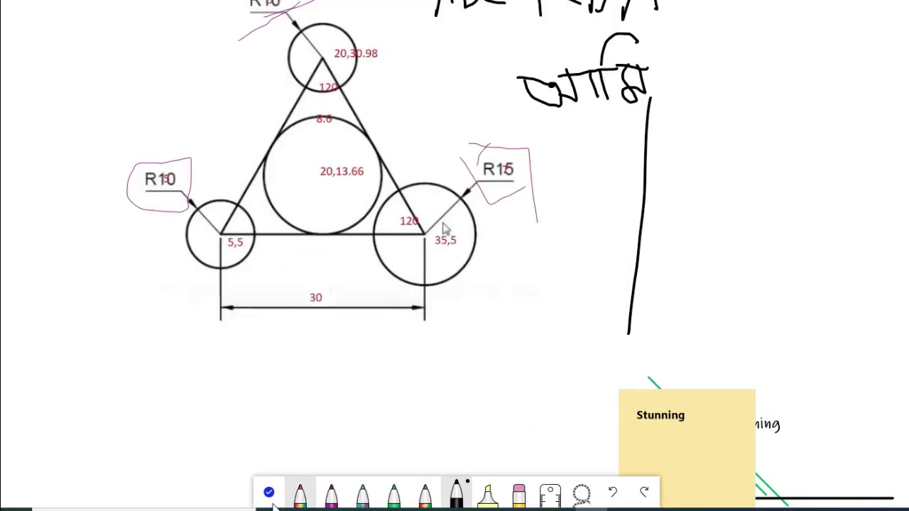
{"action": "left_click", "coordinate": [269, 493]}
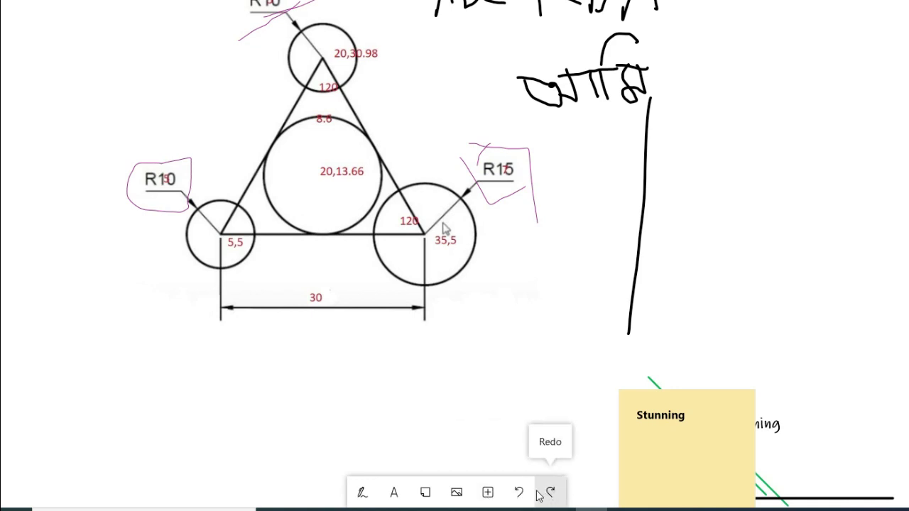
- Insert a note grid over the drawing and enter "dfdg" in its first note
{"action": "left_click", "coordinate": [488, 493]}
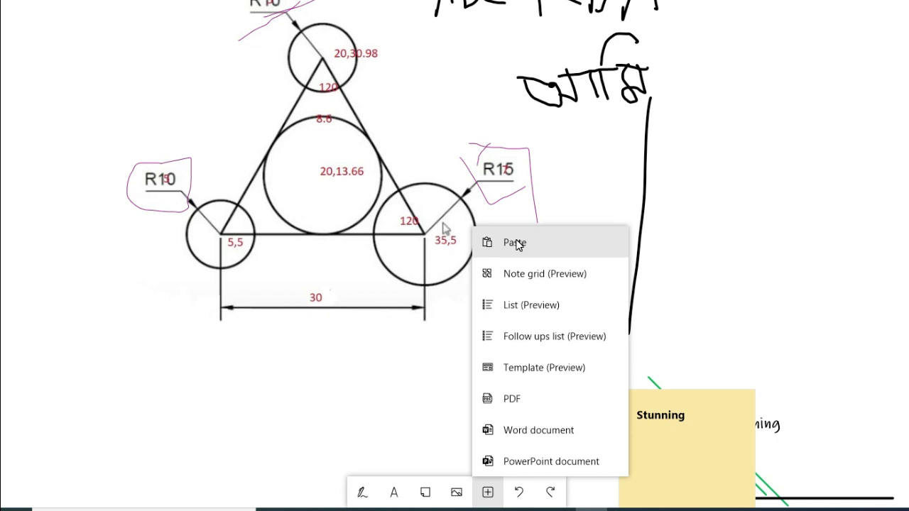
{"action": "left_click", "coordinate": [444, 227]}
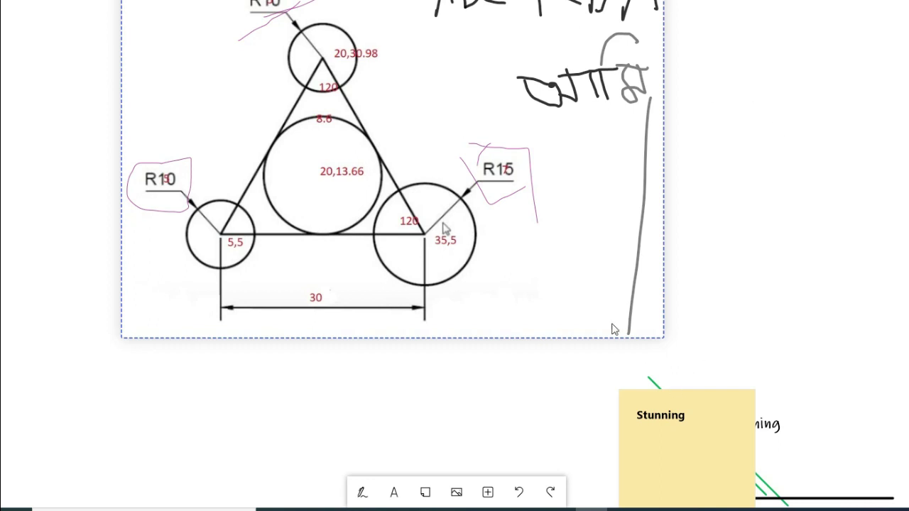
{"action": "left_click", "coordinate": [490, 495]}
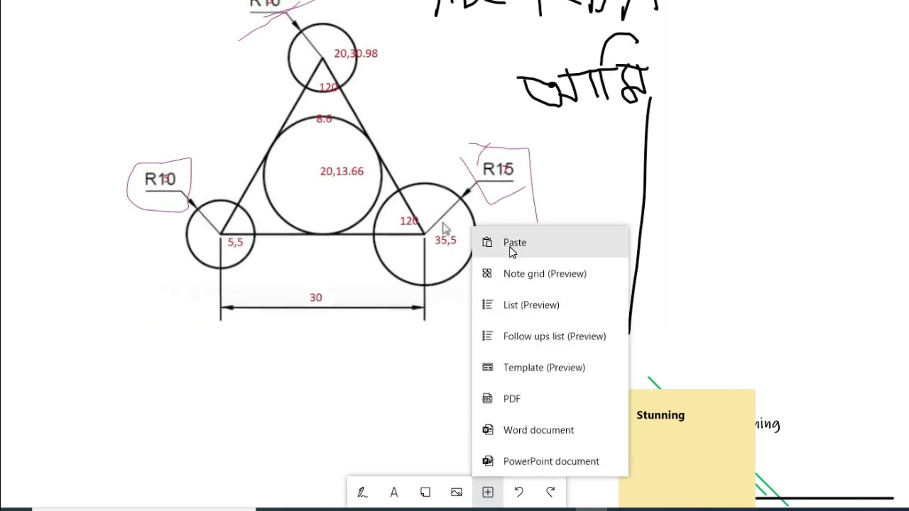
{"action": "left_click", "coordinate": [495, 283]}
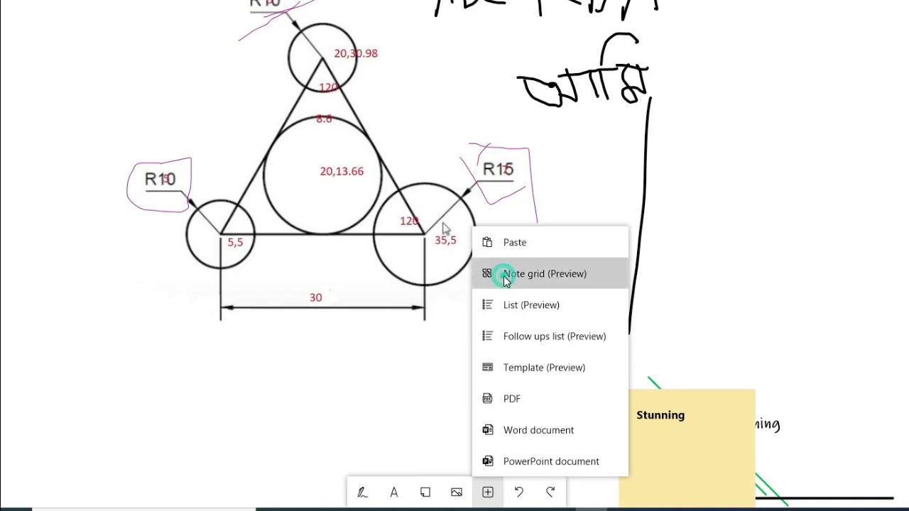
{"action": "mouse_move", "coordinate": [765, 209]}
{"action": "left_mouse_down"}
{"action": "mouse_move", "coordinate": [605, 211]}
{"action": "mouse_move", "coordinate": [385, 130]}
{"action": "mouse_move", "coordinate": [335, 0]}
{"action": "left_mouse_up"}
{"action": "left_click_drag", "start_coordinate": [335, 142], "coordinate": [336, 143]}
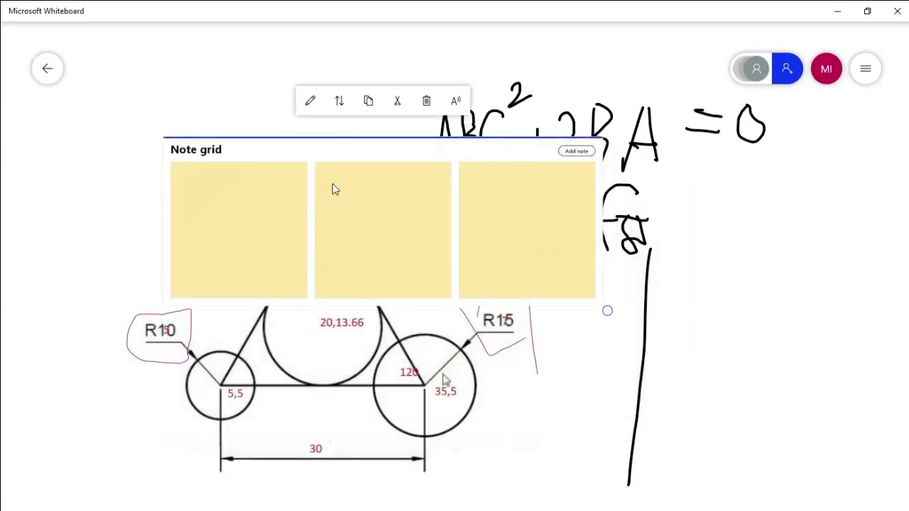
{"action": "left_click", "coordinate": [192, 178]}
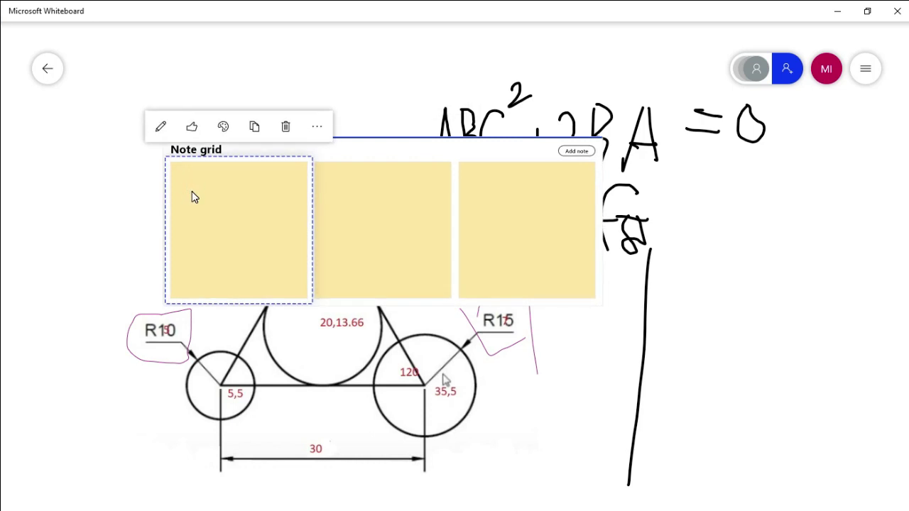
{"action": "left_click", "coordinate": [192, 192]}
{"action": "type", "text": "dfdg"}
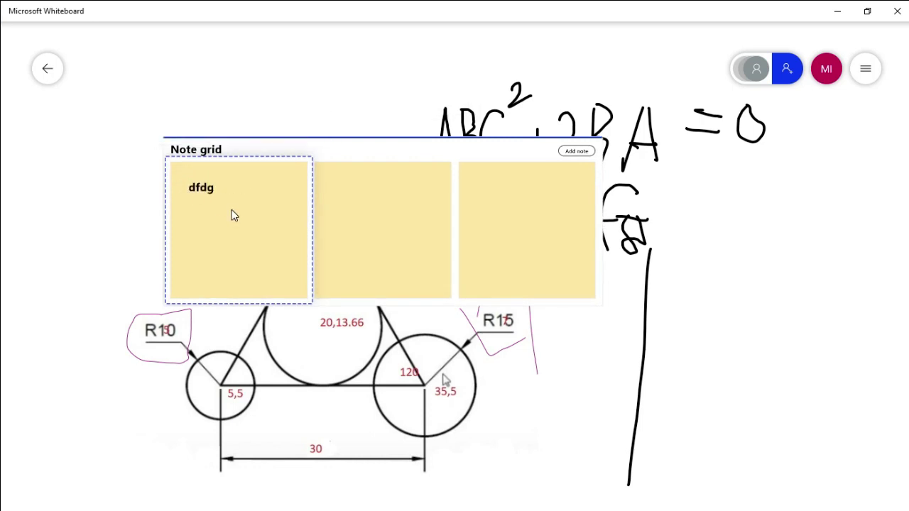
- Color the grid's middle note light blue and enter "asdsfdv" in it
{"action": "left_click", "coordinate": [381, 204]}
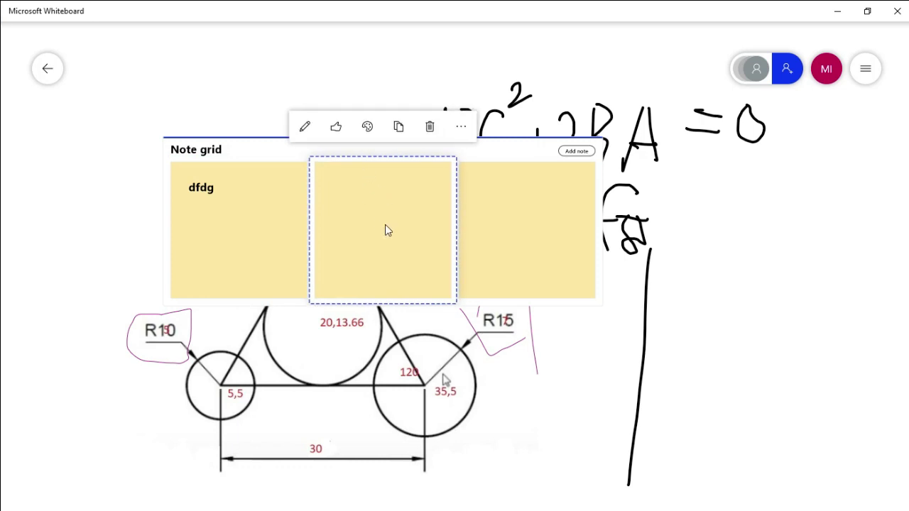
{"action": "left_click", "coordinate": [364, 130]}
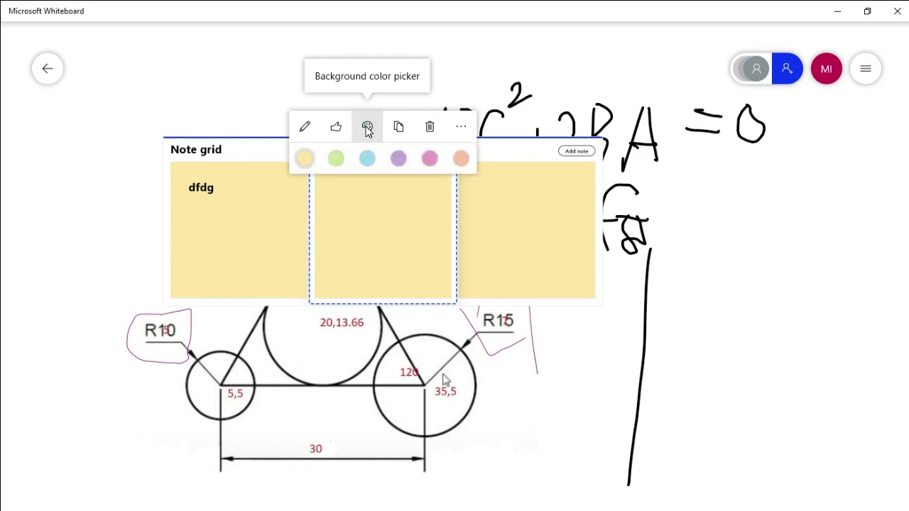
{"action": "left_click", "coordinate": [364, 159]}
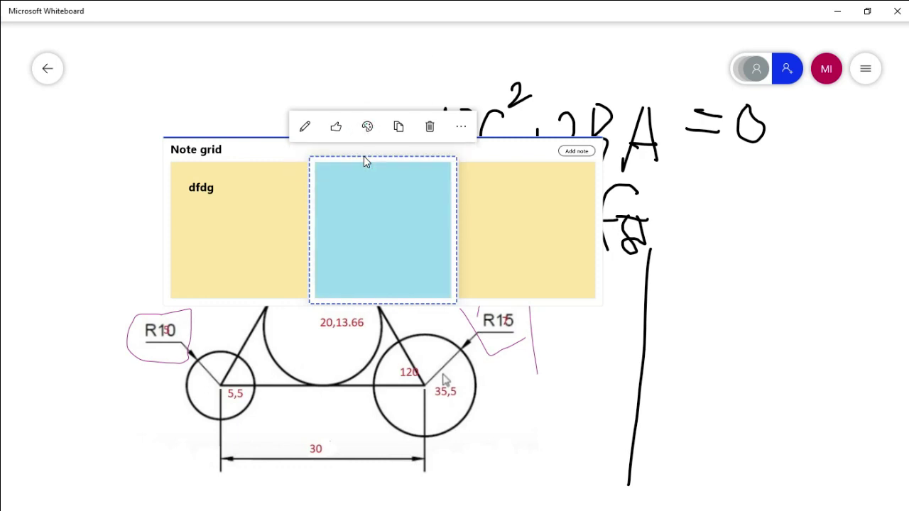
{"action": "left_click", "coordinate": [305, 126]}
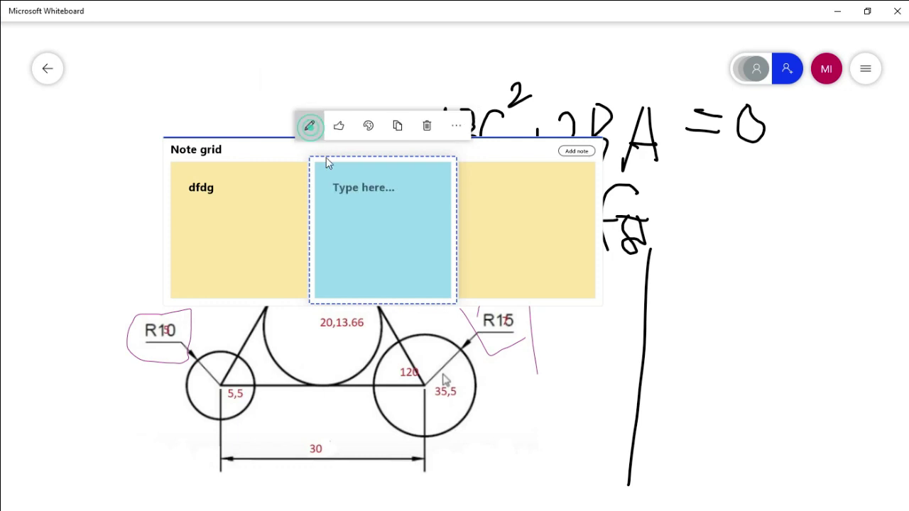
{"action": "type", "text": "asdsfdv"}
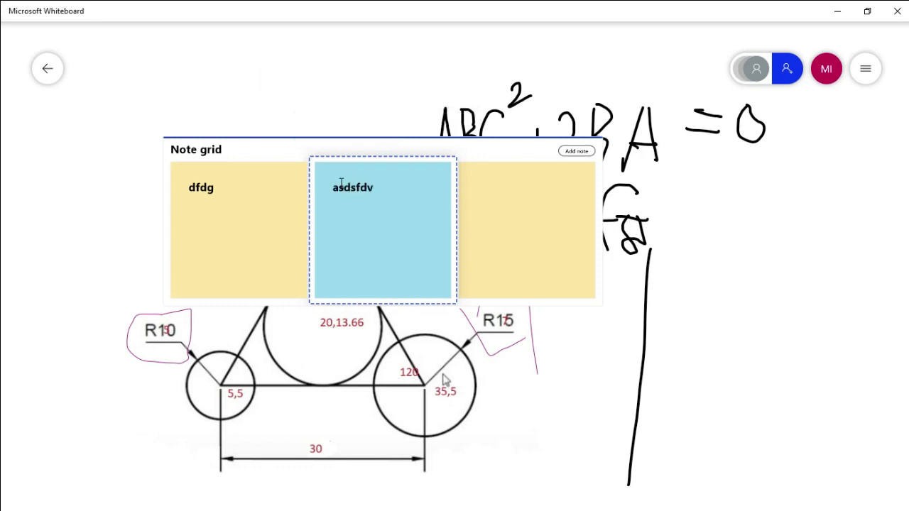
- Color the grid's third note orange and enter "fdgdfg" in it
{"action": "left_click", "coordinate": [559, 197]}
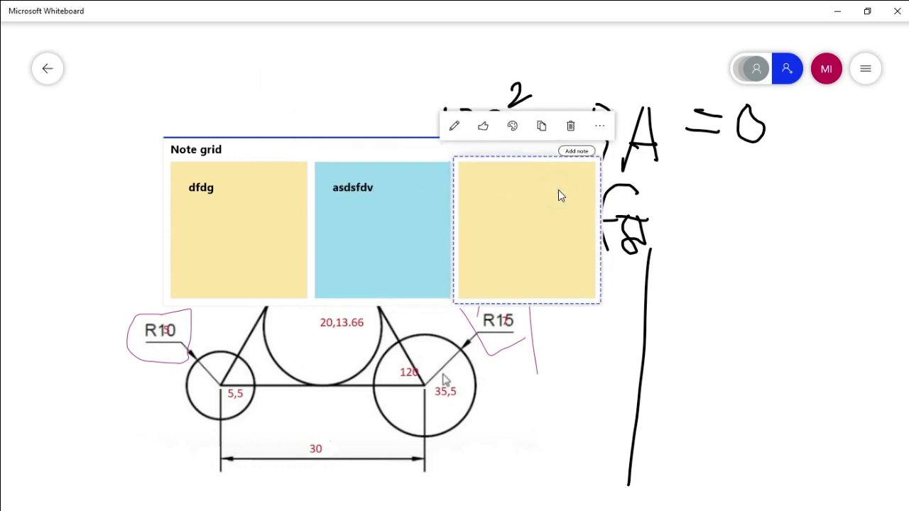
{"action": "left_click", "coordinate": [512, 126]}
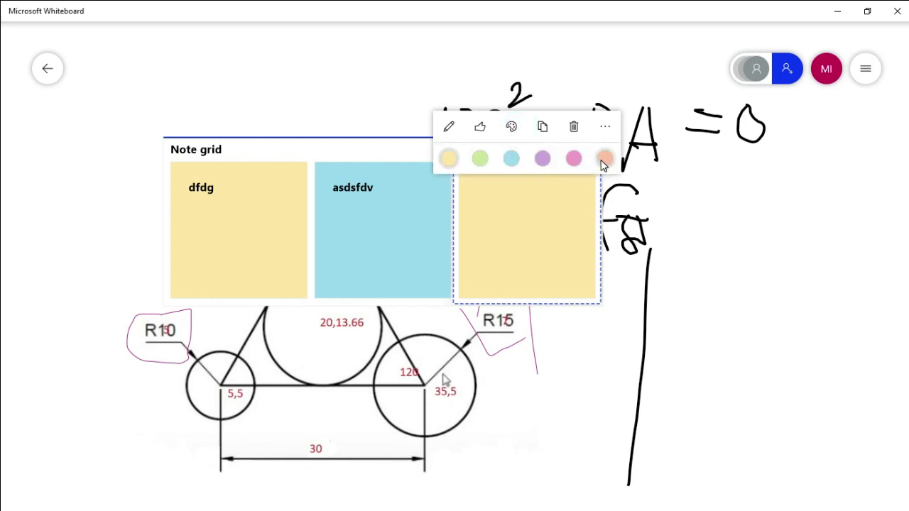
{"action": "left_click", "coordinate": [606, 158]}
{"action": "left_click", "coordinate": [448, 128]}
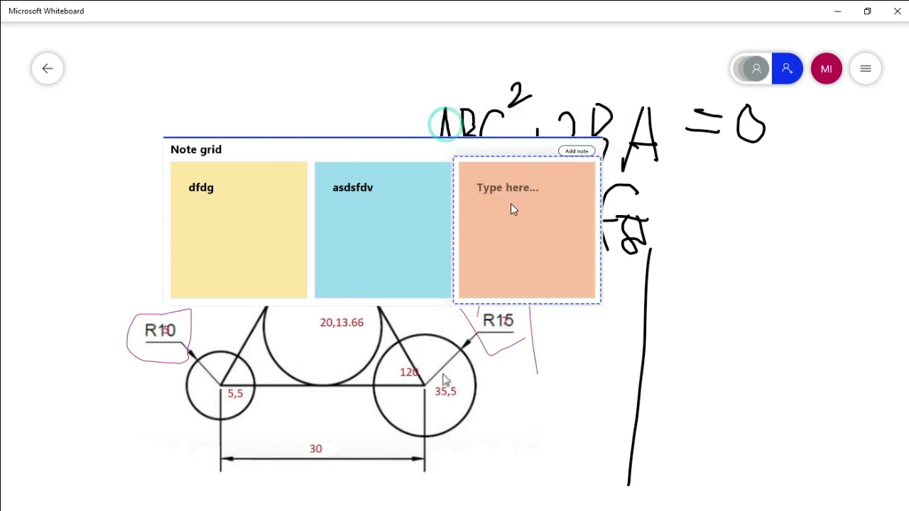
{"action": "type", "text": "fdgdfg"}
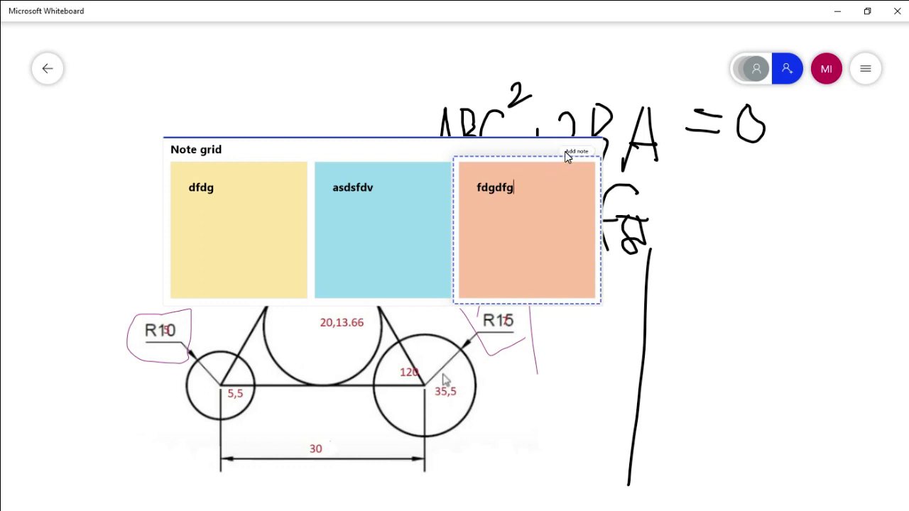
- Add a fourth note to the note grid and enter "fdgdf" in it
{"action": "left_click", "coordinate": [566, 154]}
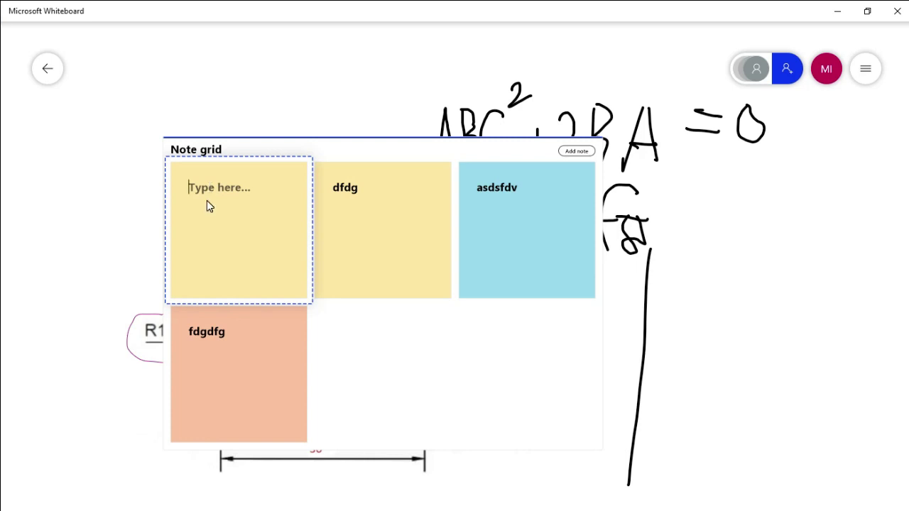
{"action": "type", "text": "fdgdf"}
{"action": "left_click", "coordinate": [237, 182]}
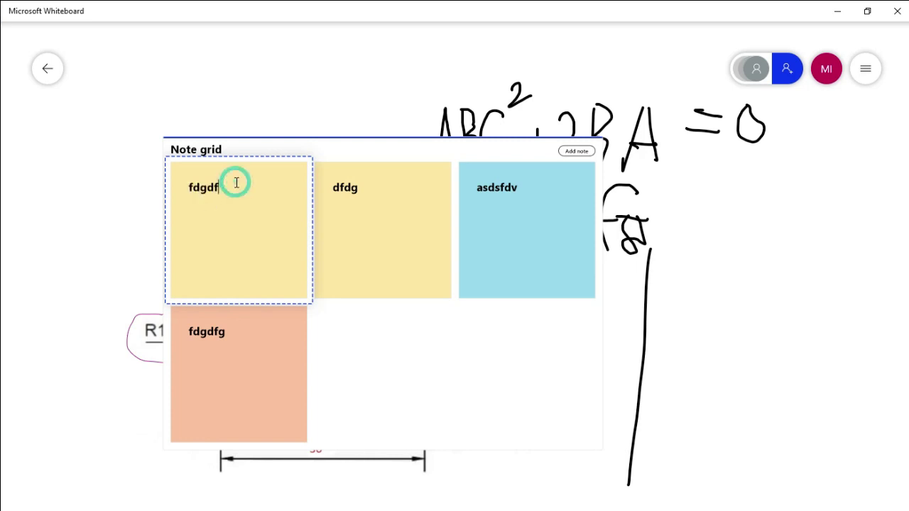
- Shift the note grid slightly down and to the right, and delete the "fdgdf" note from it
{"action": "left_click_drag", "start_coordinate": [233, 179], "coordinate": [249, 209]}
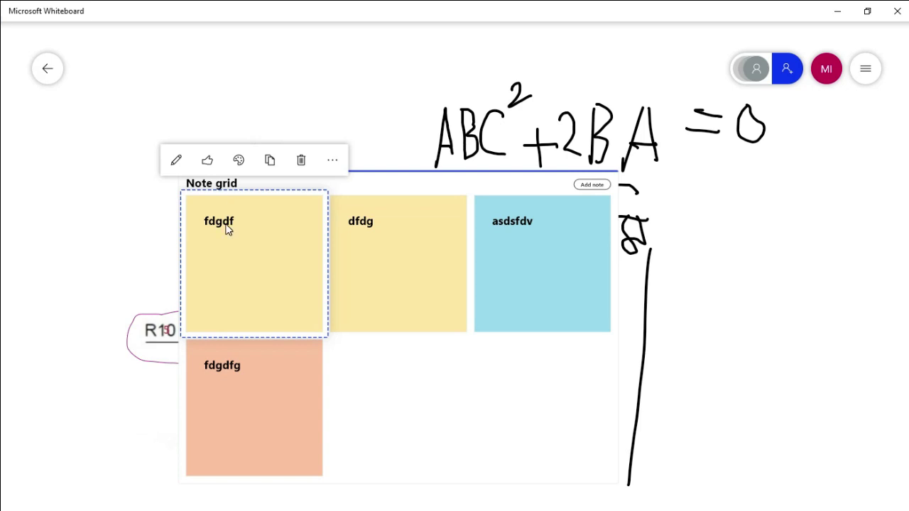
{"action": "left_click", "coordinate": [206, 160]}
{"action": "left_click", "coordinate": [301, 162]}
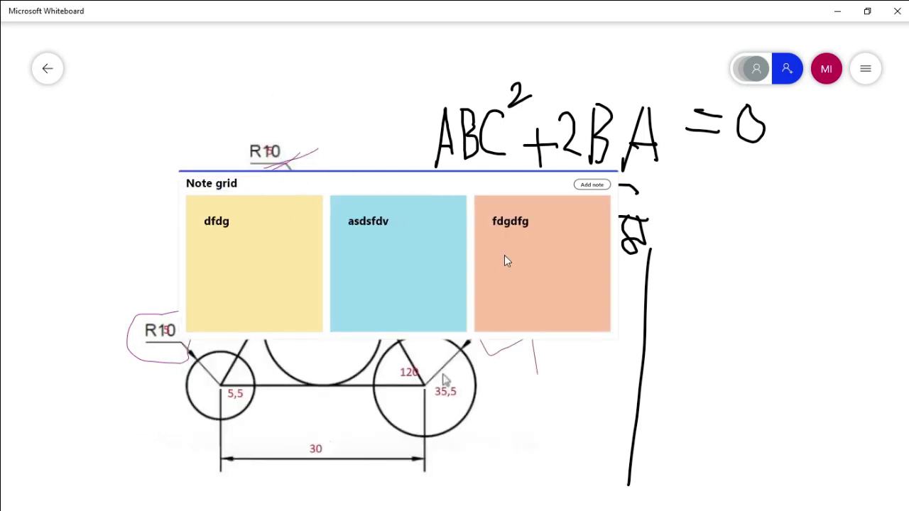
- Insert a list on the empty canvas area to the right of the note grid
{"action": "scroll", "coordinate": [806, 189], "scroll_direction": "down", "scroll_amount": 3}
{"action": "scroll", "coordinate": [609, 410], "scroll_direction": "up", "scroll_amount": 4}
{"action": "scroll", "coordinate": [609, 410], "scroll_direction": "right", "scroll_amount": 6}
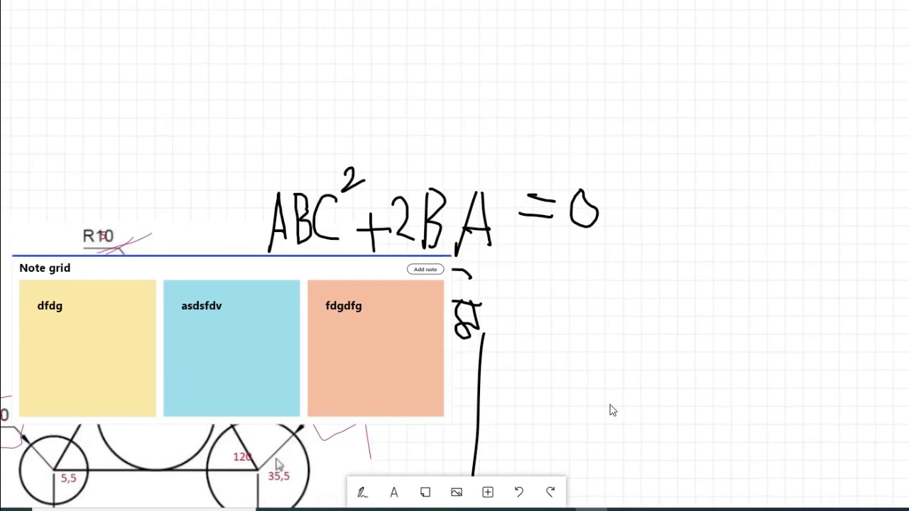
{"action": "scroll", "coordinate": [497, 462], "scroll_direction": "down", "scroll_amount": 1}
{"action": "left_click", "coordinate": [487, 492]}
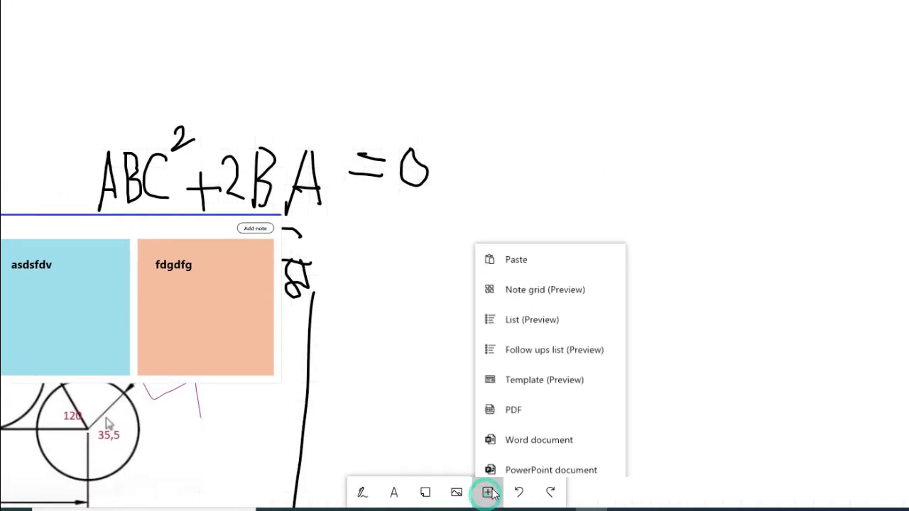
{"action": "left_click", "coordinate": [507, 305]}
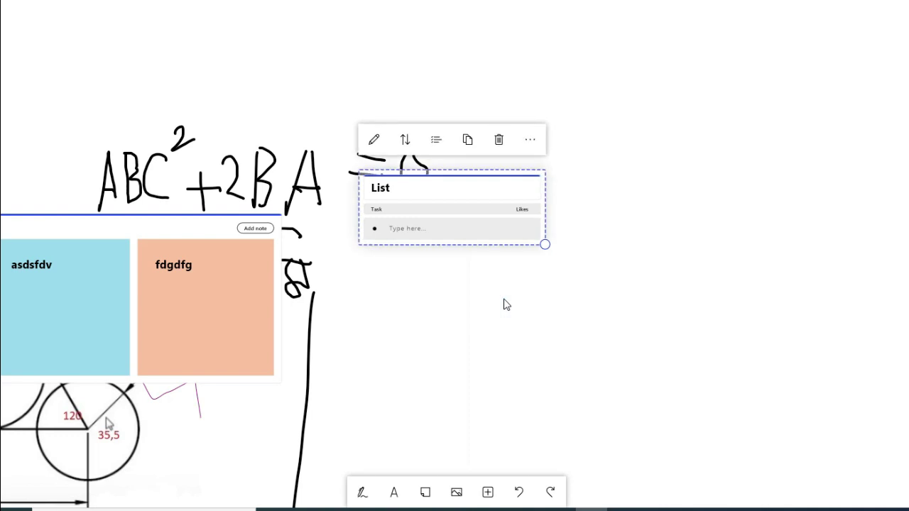
- Fill the list with the items "vdsfb", "agvwe", "qewgwer", "qerg" and "eqrg", and like the "qerg" item
{"action": "left_click", "coordinate": [407, 231]}
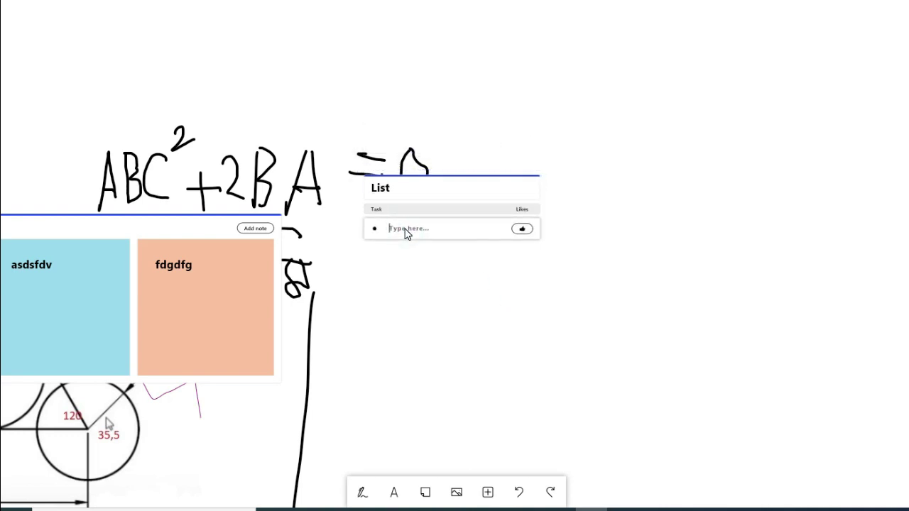
{"action": "type", "text": "vdsfb"}
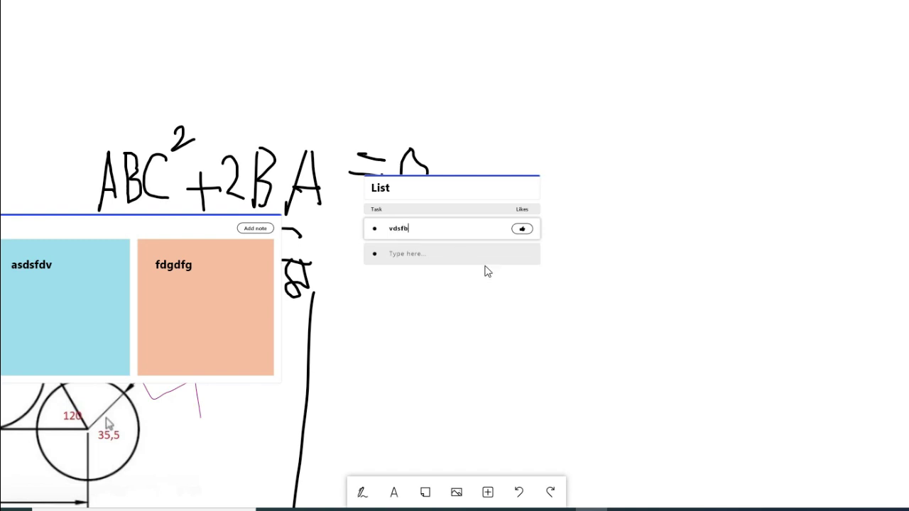
{"action": "left_click", "coordinate": [435, 254]}
{"action": "type", "text": "agvwe"}
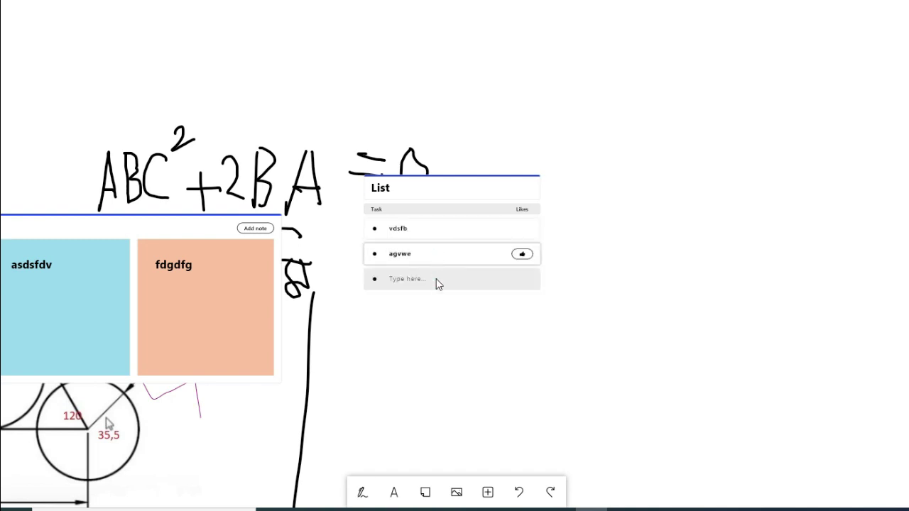
{"action": "left_click", "coordinate": [438, 281]}
{"action": "type", "text": "qewgwer"}
{"action": "left_click", "coordinate": [437, 304]}
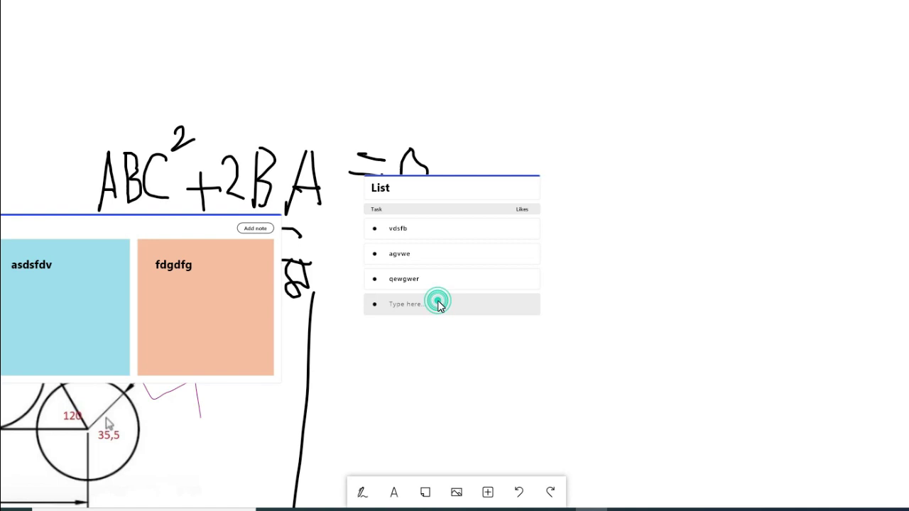
{"action": "type", "text": "qerg"}
{"action": "left_click", "coordinate": [432, 335]}
{"action": "type", "text": "eqr"}
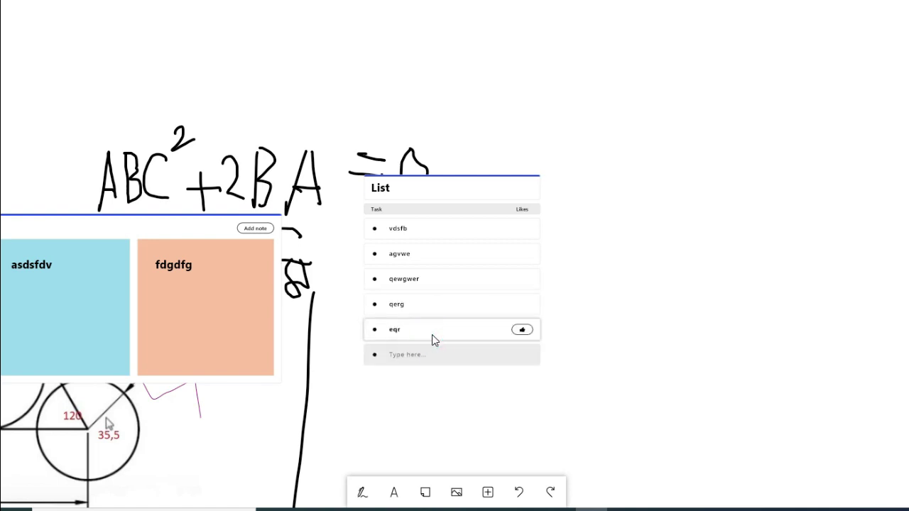
{"action": "type", "text": "g"}
{"action": "left_click", "coordinate": [425, 310]}
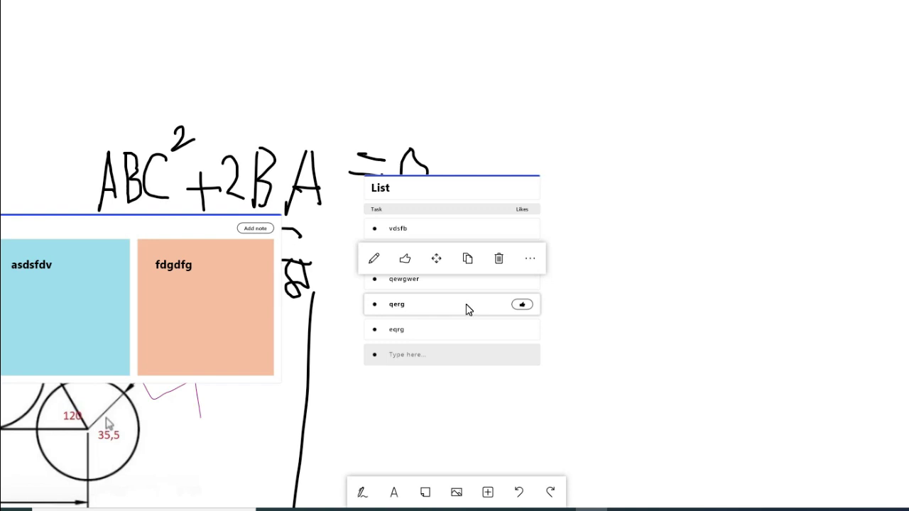
{"action": "left_click", "coordinate": [522, 305]}
- Insert a follow ups list on the canvas beside the filled list
{"action": "left_click", "coordinate": [488, 492]}
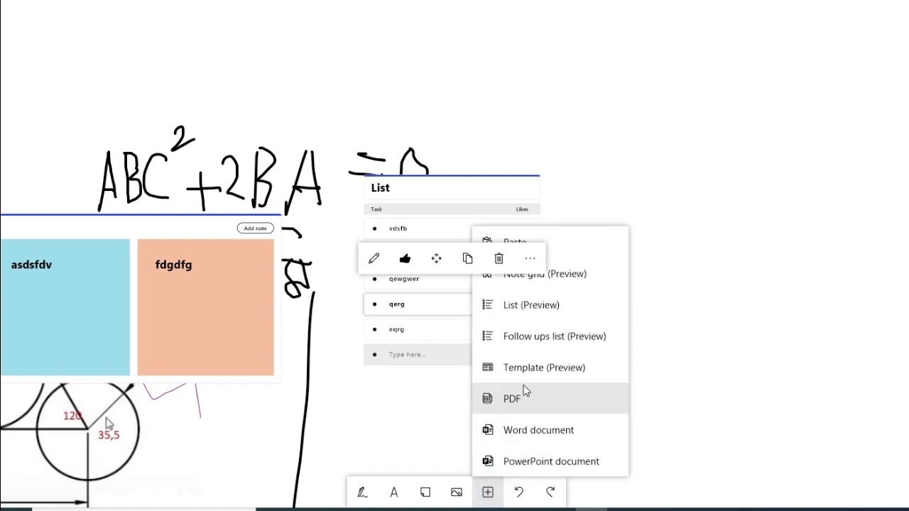
{"action": "left_click", "coordinate": [576, 342]}
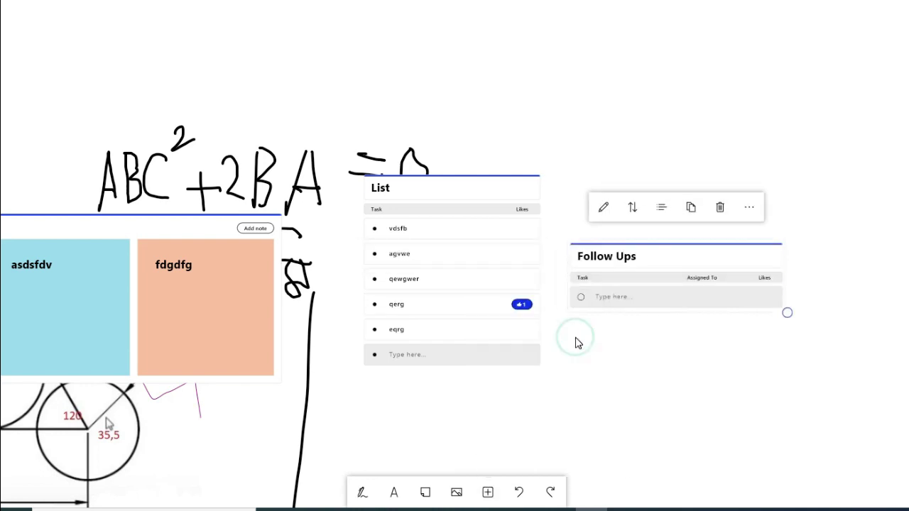
- Add the task "asgtw" to the follow ups list and assign it to the suggested person
{"action": "left_click", "coordinate": [625, 301]}
{"action": "type", "text": "asgtw"}
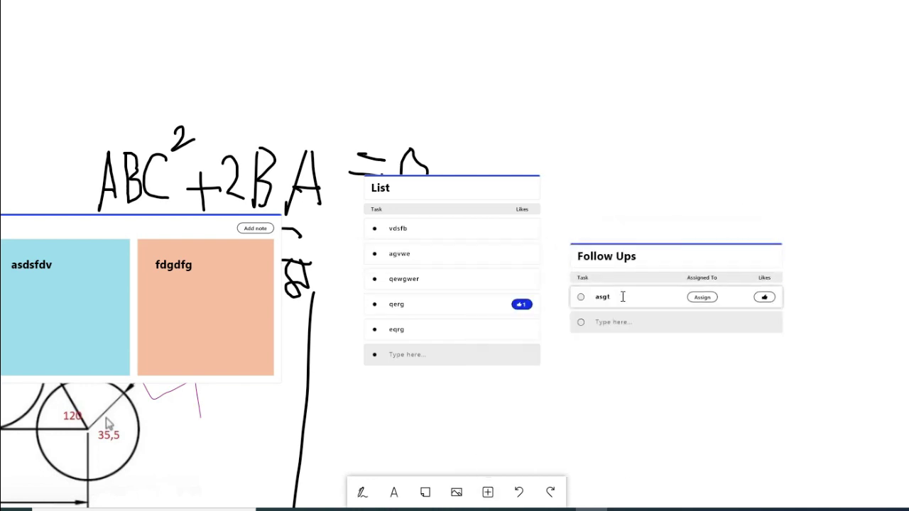
{"action": "left_click", "coordinate": [703, 297]}
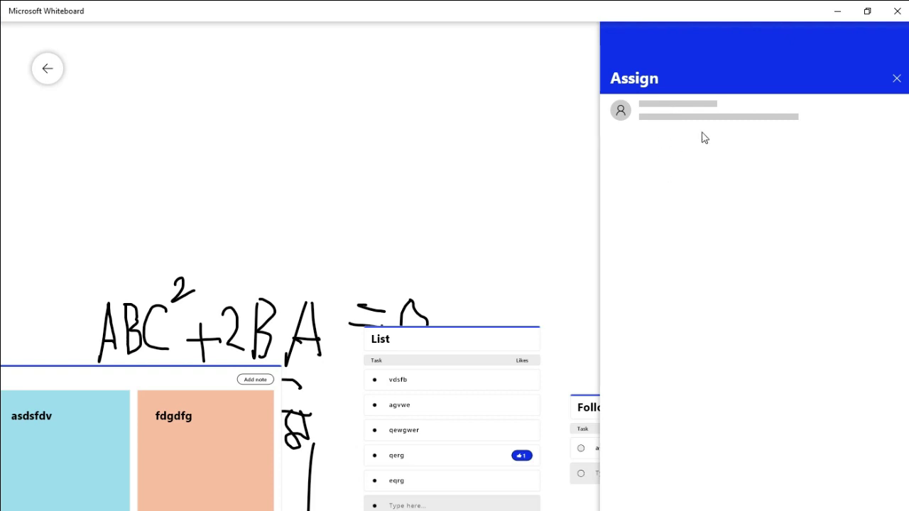
{"action": "left_click", "coordinate": [683, 110]}
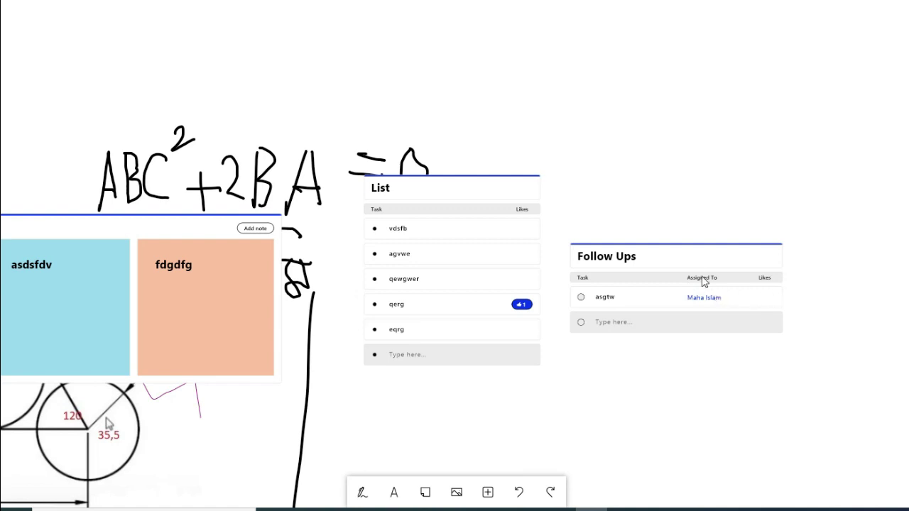
- Move the follow ups list up to the empty canvas above the filled list, and like its "asgtw" task
{"action": "left_click_drag", "start_coordinate": [686, 258], "coordinate": [652, 126]}
{"action": "mouse_move", "coordinate": [704, 168]}
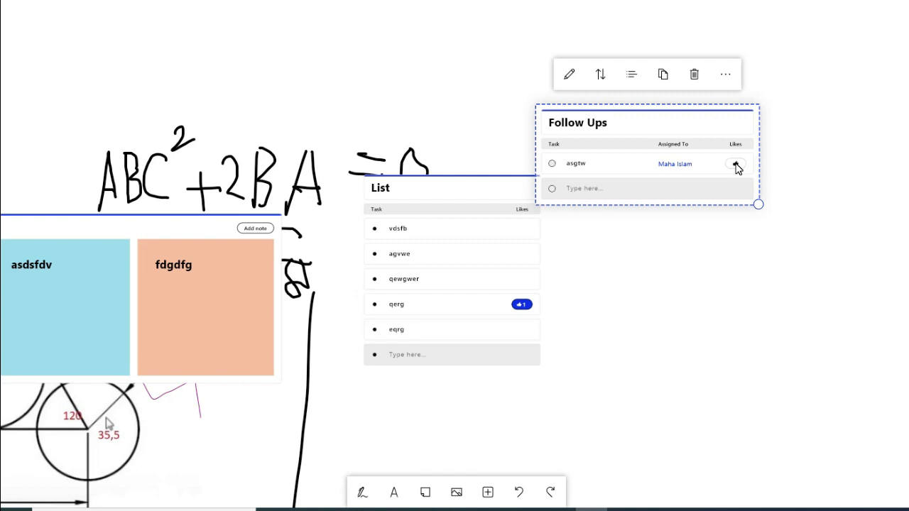
{"action": "left_click", "coordinate": [736, 165]}
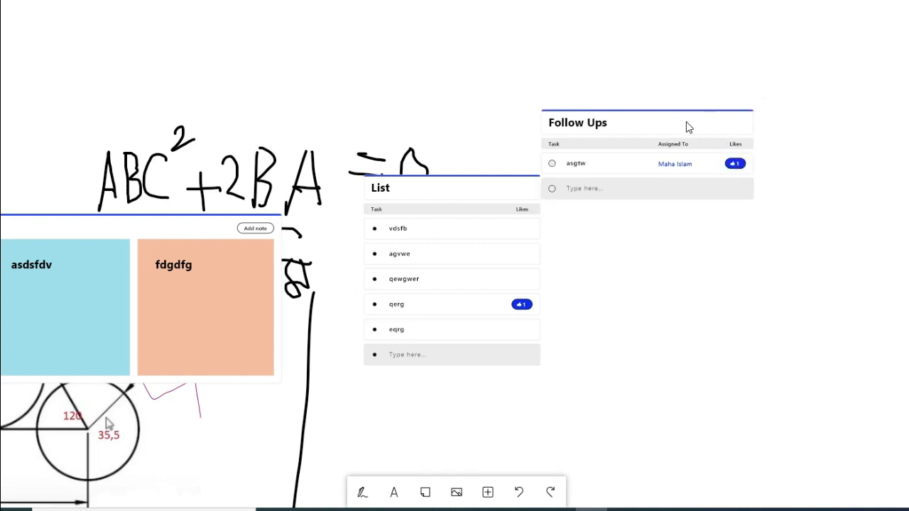
{"action": "left_click_drag", "start_coordinate": [680, 124], "coordinate": [671, 41]}
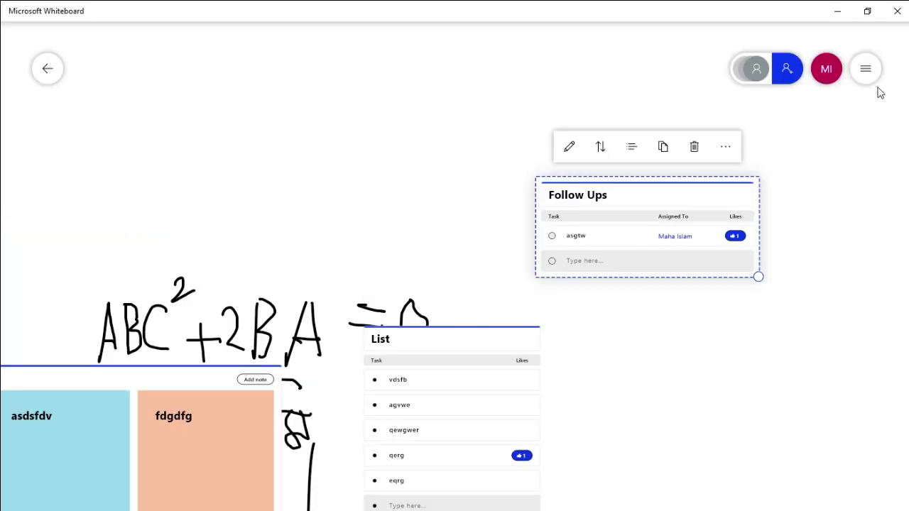
- Switch Active pen on and back off in the board settings, and close the settings
{"action": "left_click", "coordinate": [867, 71]}
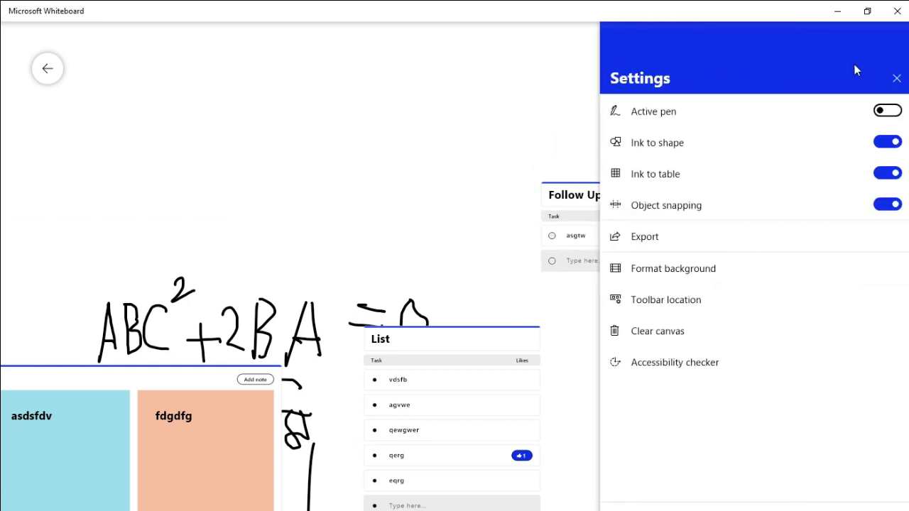
{"action": "left_click", "coordinate": [881, 113]}
{"action": "left_click", "coordinate": [881, 113]}
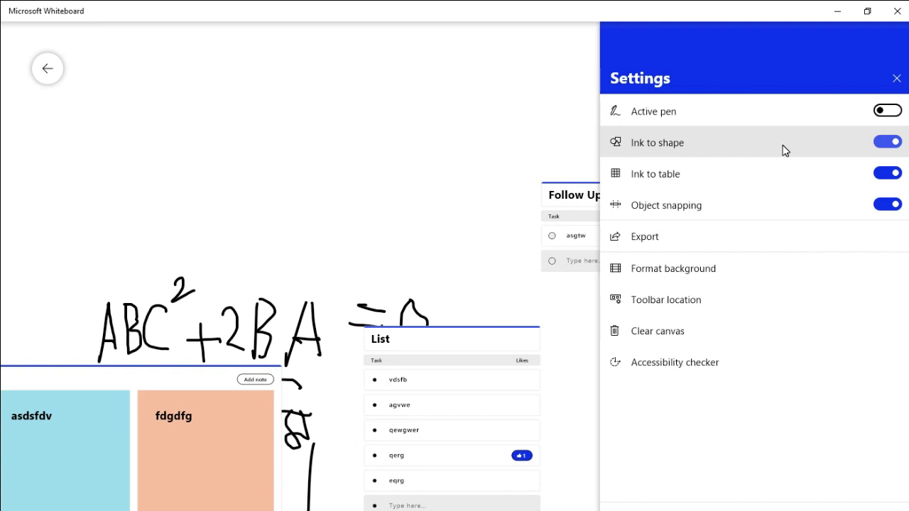
{"action": "key", "text": "Escape"}
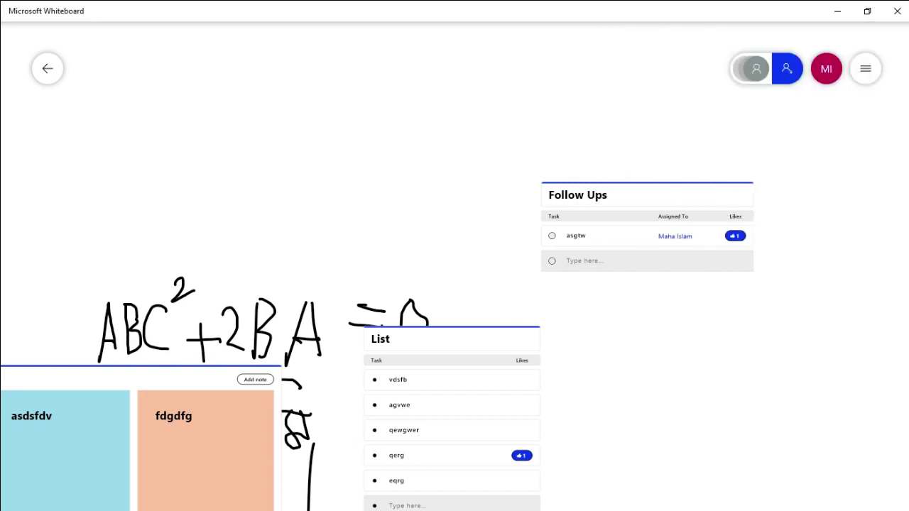
- Draw a rough circle, a triangle and a square with the multicolour pen on the empty canvas above the filled list
{"action": "mouse_move", "coordinate": [278, 102]}
{"action": "left_mouse_down"}
{"action": "mouse_move", "coordinate": [250, 129]}
{"action": "mouse_move", "coordinate": [284, 189]}
{"action": "mouse_move", "coordinate": [319, 178]}
{"action": "mouse_move", "coordinate": [312, 134]}
{"action": "mouse_move", "coordinate": [281, 103]}
{"action": "left_mouse_up"}
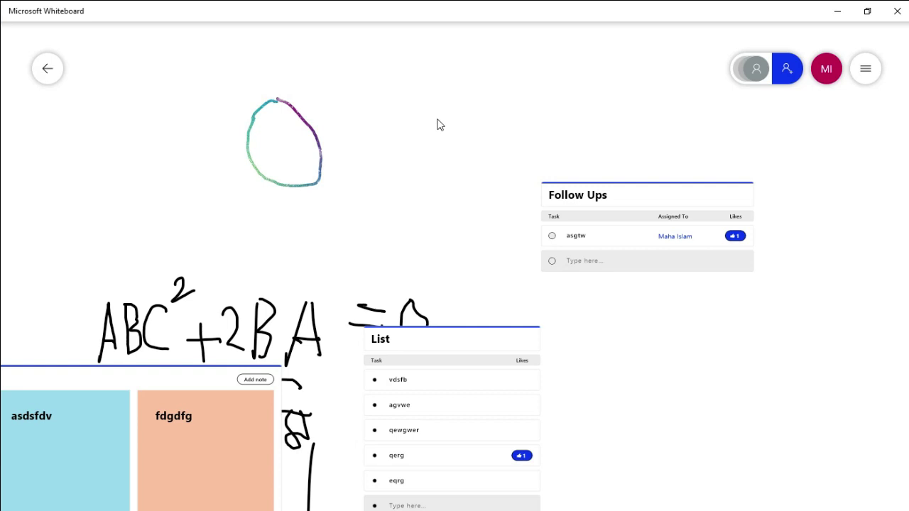
{"action": "mouse_move", "coordinate": [377, 164]}
{"action": "left_mouse_down"}
{"action": "mouse_move", "coordinate": [493, 163]}
{"action": "mouse_move", "coordinate": [425, 95]}
{"action": "mouse_move", "coordinate": [384, 158]}
{"action": "left_mouse_up"}
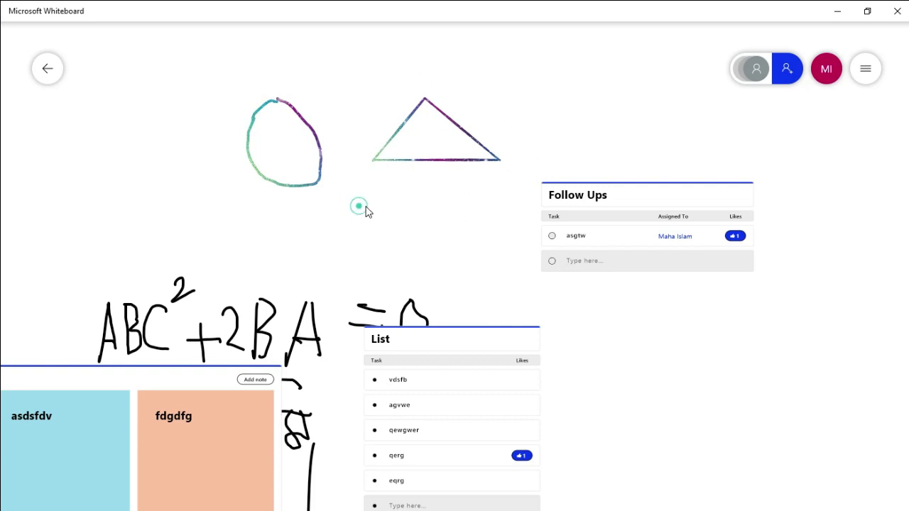
{"action": "mouse_move", "coordinate": [360, 205]}
{"action": "left_mouse_down"}
{"action": "mouse_move", "coordinate": [441, 205]}
{"action": "mouse_move", "coordinate": [445, 252]}
{"action": "left_mouse_up"}
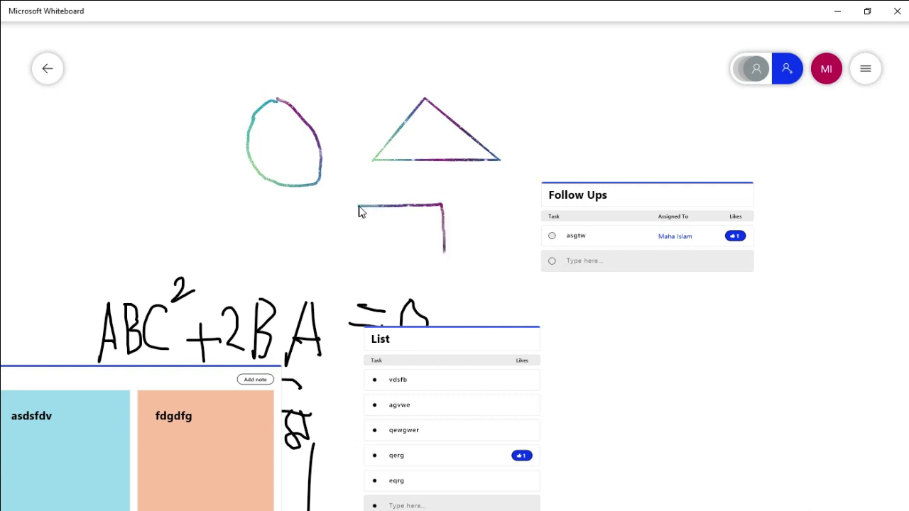
{"action": "mouse_move", "coordinate": [359, 207]}
{"action": "left_mouse_down"}
{"action": "mouse_move", "coordinate": [366, 263]}
{"action": "mouse_move", "coordinate": [449, 268]}
{"action": "left_mouse_up"}
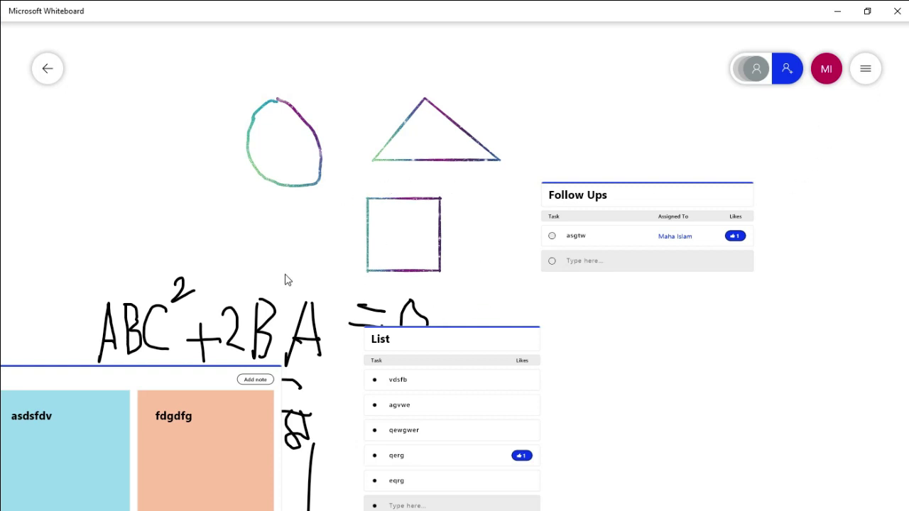
{"action": "left_click", "coordinate": [865, 69]}
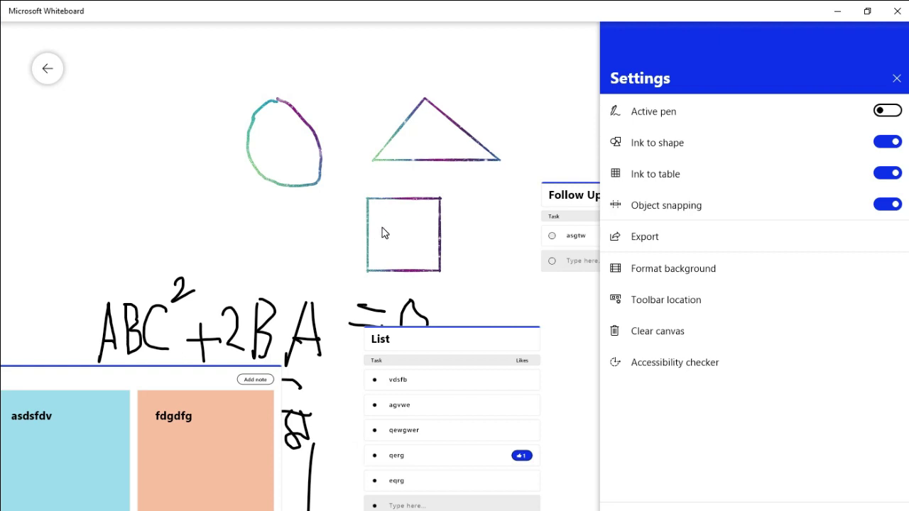
{"action": "left_click_drag", "start_coordinate": [368, 242], "coordinate": [439, 240]}
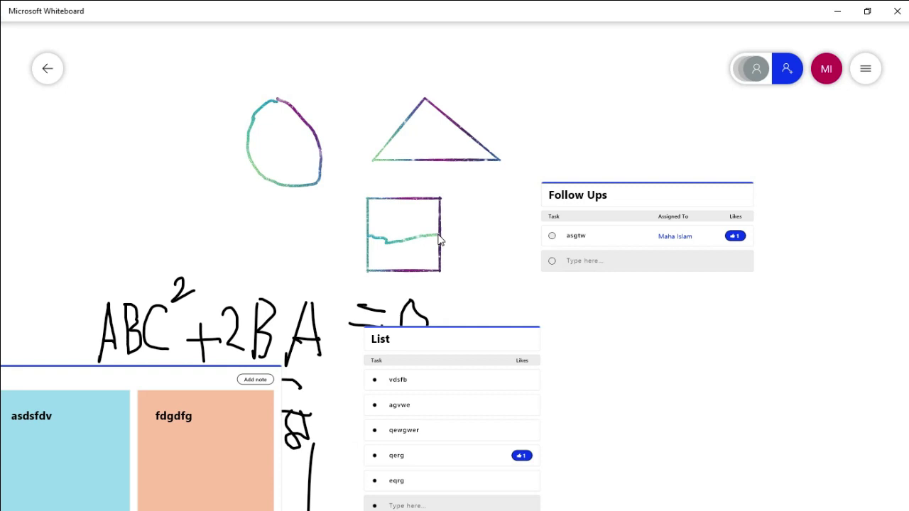
{"action": "left_click", "coordinate": [384, 241]}
{"action": "key", "text": "ctrl+z"}
- Draw a horizontal line across the square's middle to turn it into a two-row table, and extend it to five columns
{"action": "left_click", "coordinate": [367, 236]}
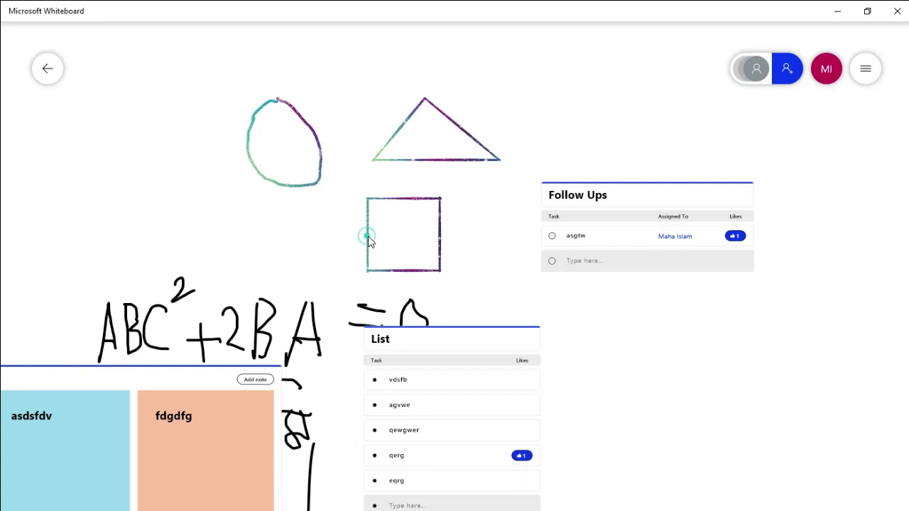
{"action": "left_click_drag", "start_coordinate": [367, 236], "coordinate": [440, 242]}
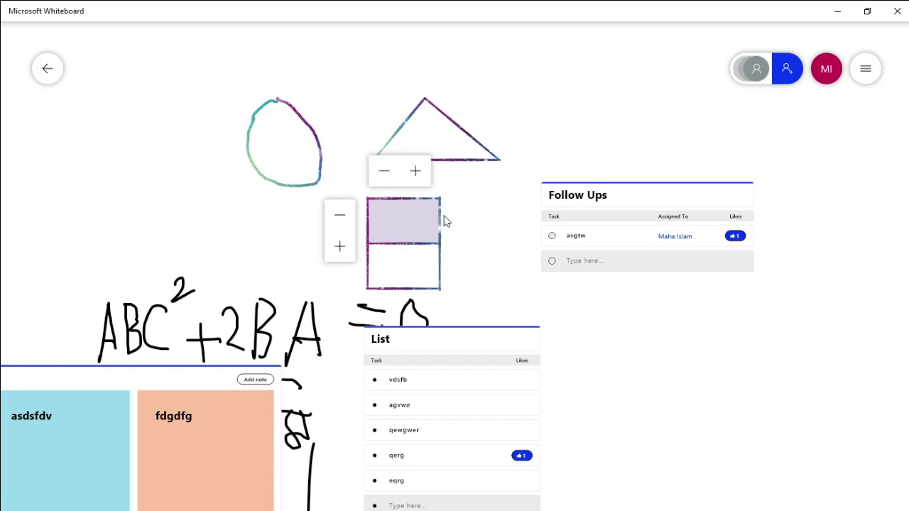
{"action": "left_click", "coordinate": [416, 173]}
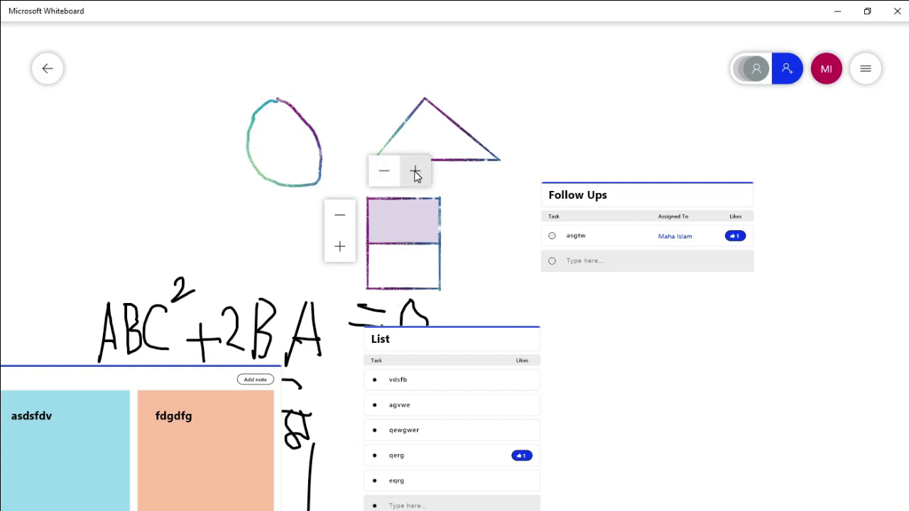
{"action": "left_click", "coordinate": [415, 171]}
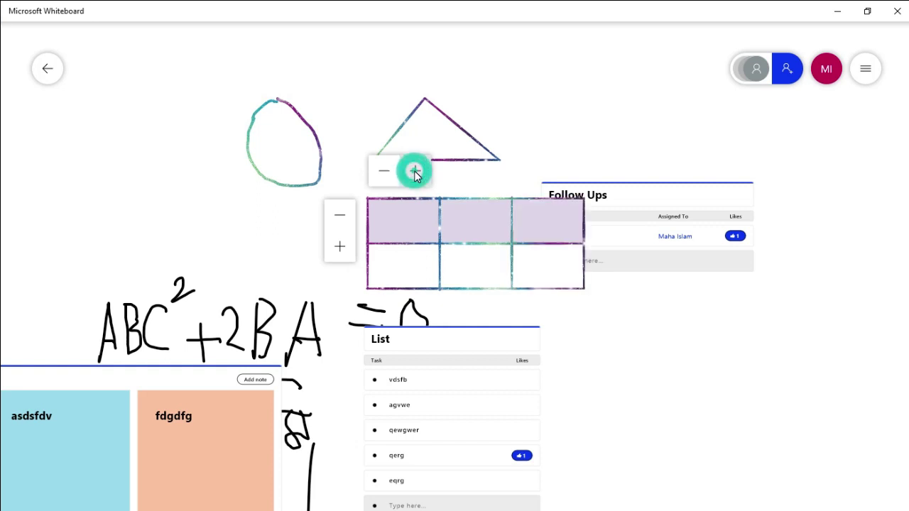
{"action": "left_click", "coordinate": [416, 172]}
{"action": "left_click", "coordinate": [415, 171]}
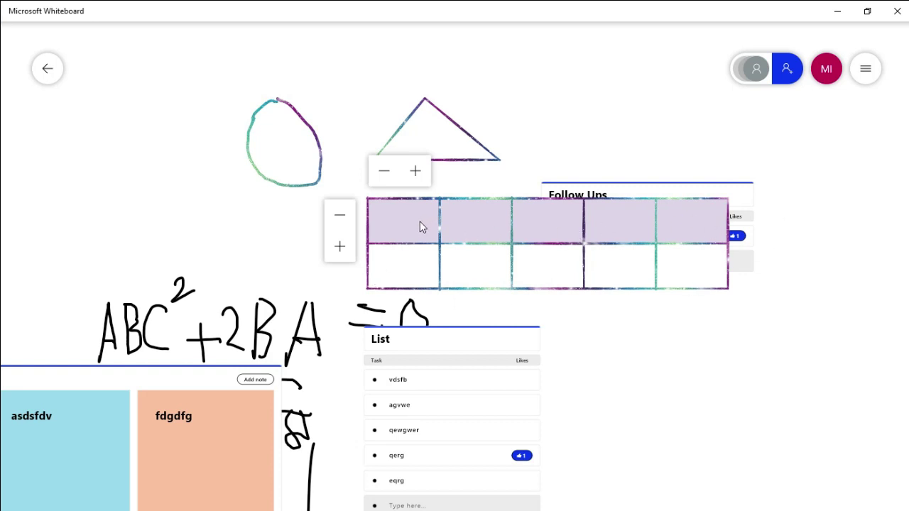
- Add rows to the inked table until it has seven rows
{"action": "left_click", "coordinate": [339, 257]}
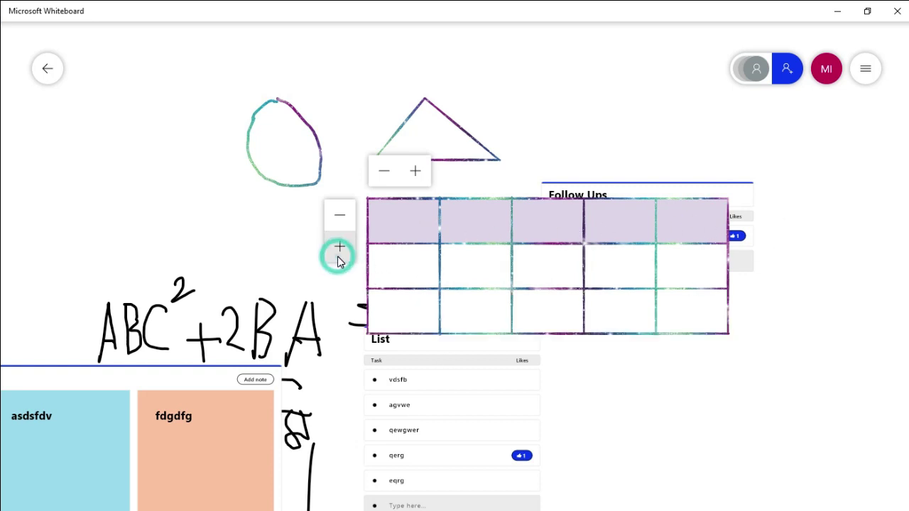
{"action": "left_click", "coordinate": [339, 248]}
{"action": "left_click", "coordinate": [339, 248]}
{"action": "left_click", "coordinate": [338, 248]}
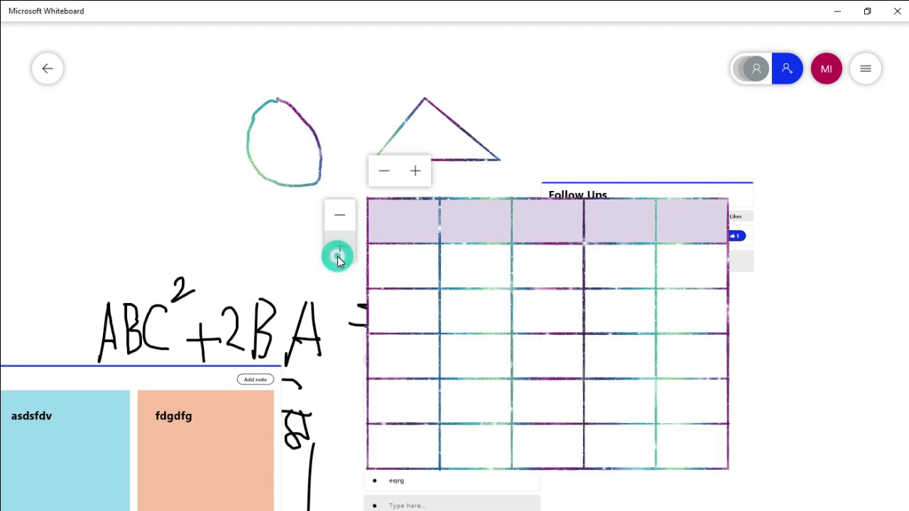
{"action": "left_click", "coordinate": [338, 250]}
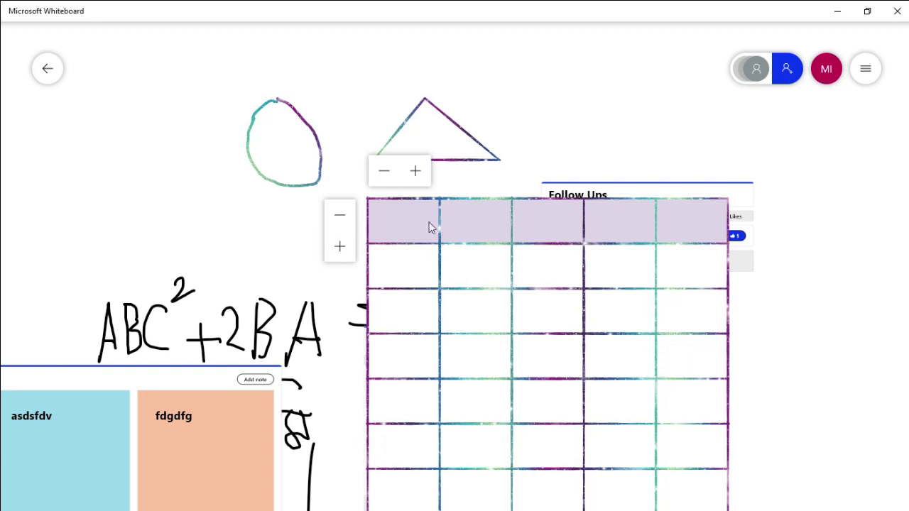
- Handwrite "A" and "B" in the first two header cells of the table
{"action": "left_click", "coordinate": [402, 223]}
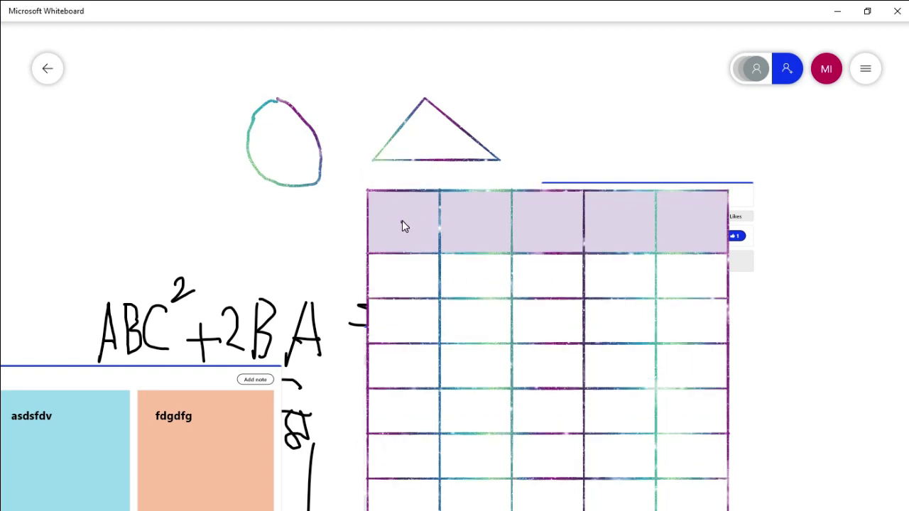
{"action": "left_click", "coordinate": [402, 222]}
{"action": "left_click_drag", "start_coordinate": [395, 213], "coordinate": [397, 252]}
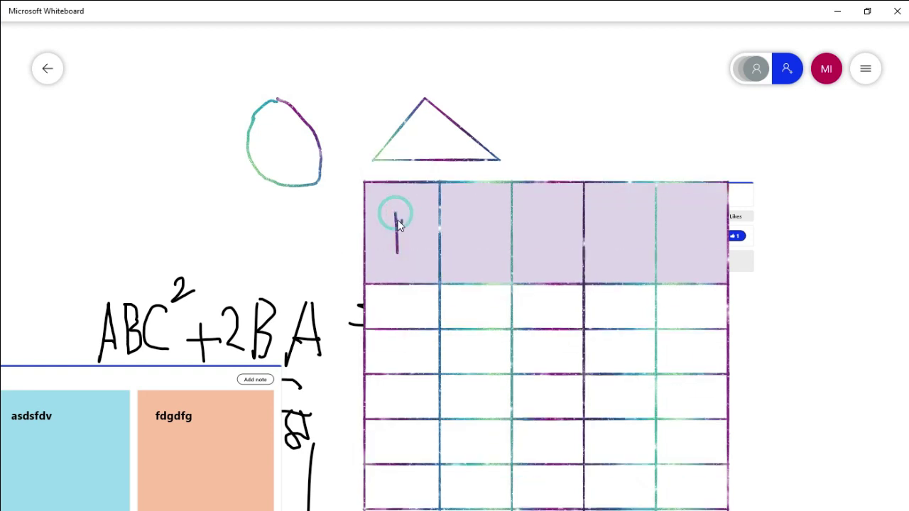
{"action": "left_click_drag", "start_coordinate": [396, 214], "coordinate": [410, 231]}
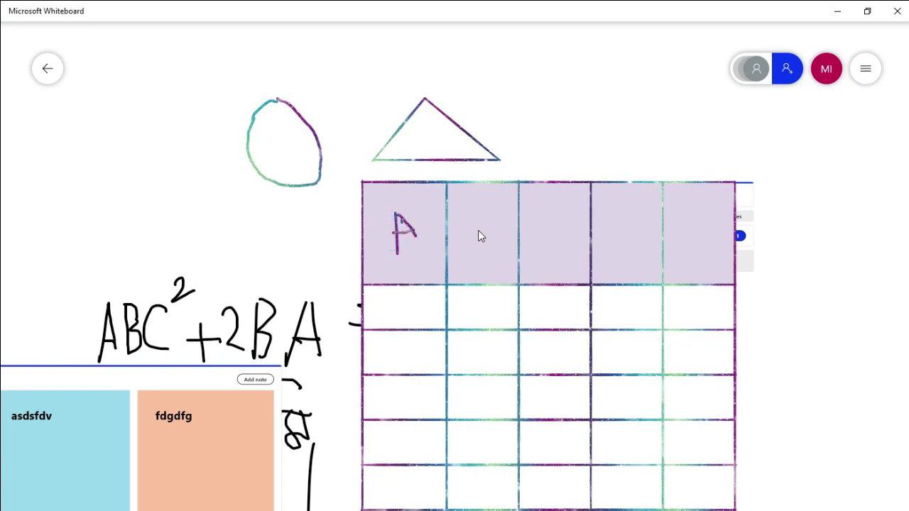
{"action": "left_click_drag", "start_coordinate": [491, 234], "coordinate": [479, 270]}
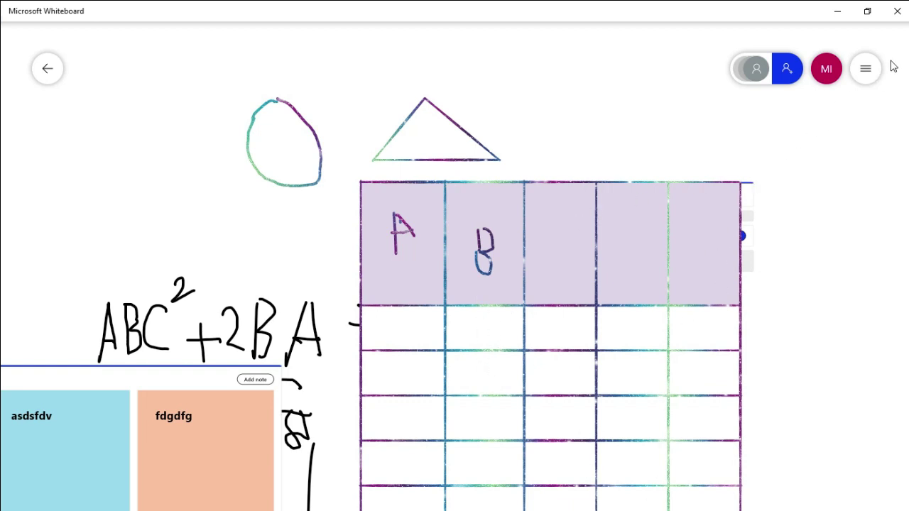
- Set the board's grid background to Graph, and close the background settings
{"action": "left_click", "coordinate": [865, 68]}
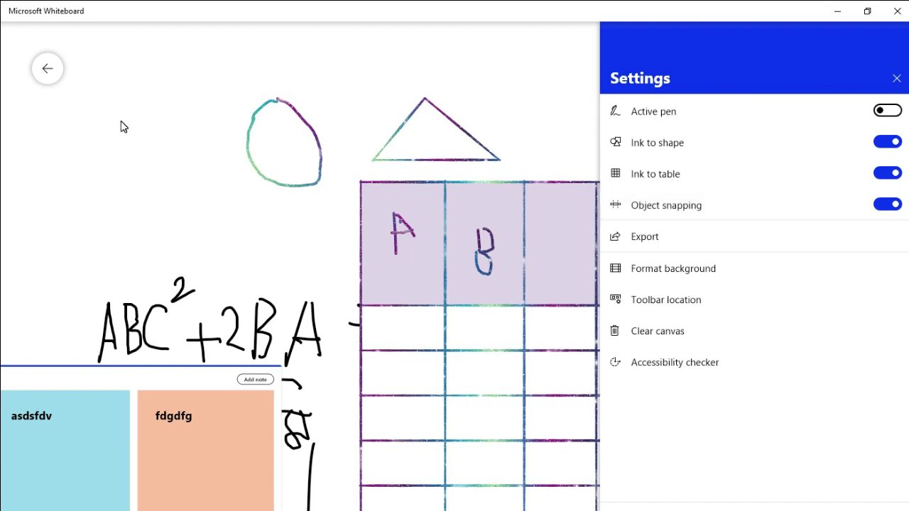
{"action": "left_click", "coordinate": [677, 281]}
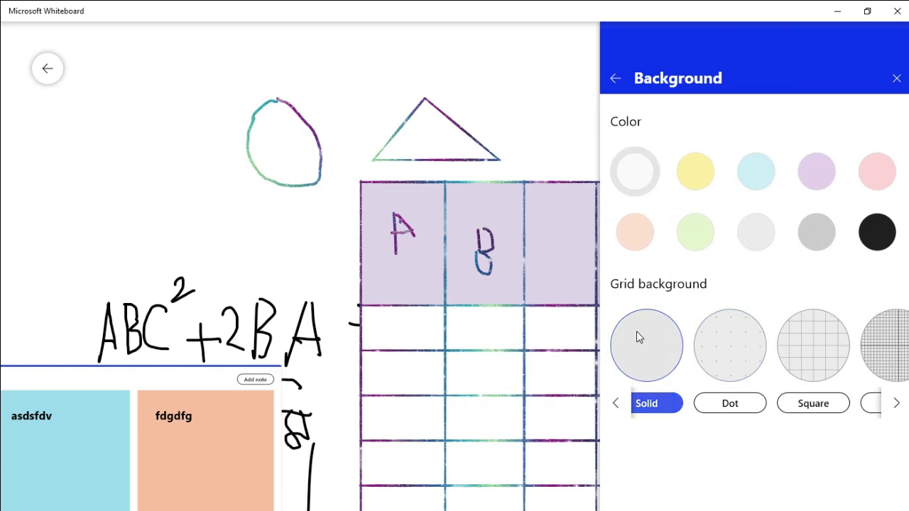
{"action": "left_click", "coordinate": [893, 404]}
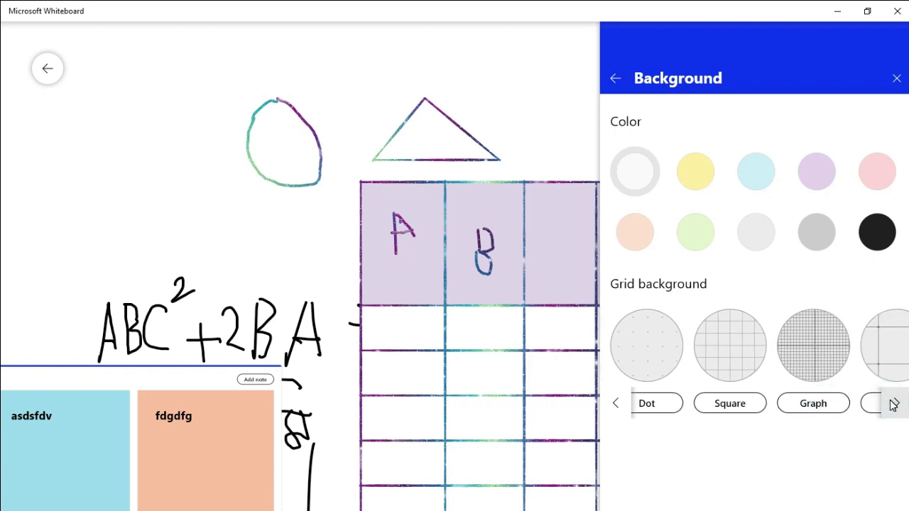
{"action": "left_click", "coordinate": [894, 403]}
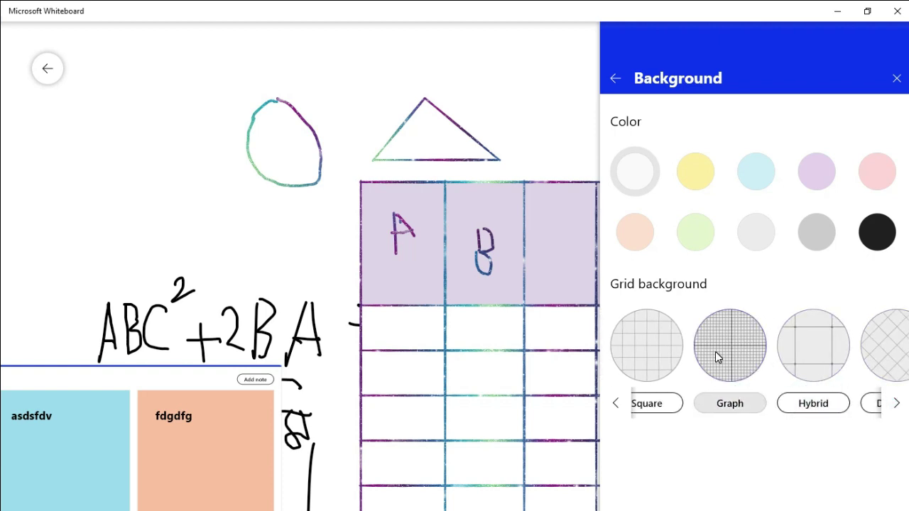
{"action": "left_click", "coordinate": [715, 352]}
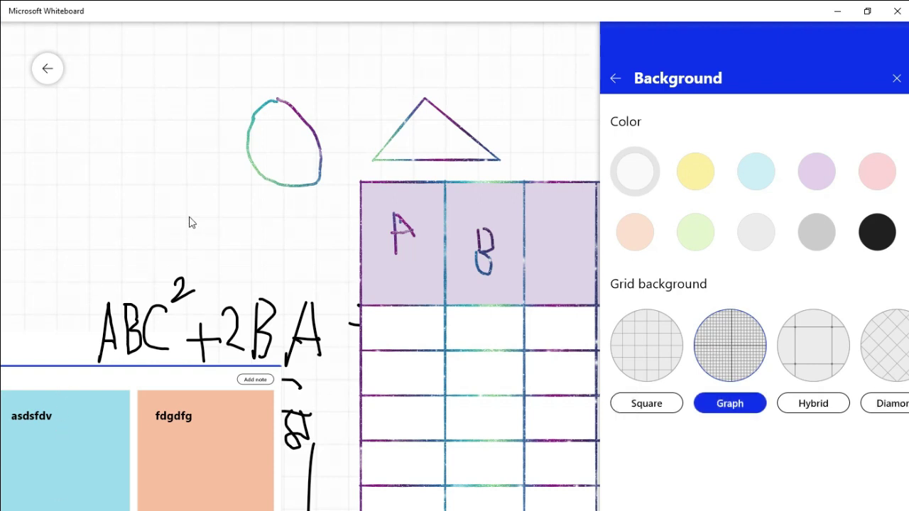
{"action": "left_click", "coordinate": [897, 78]}
- Inspect the graph grid up close on an empty area of the canvas
{"action": "left_click_drag", "start_coordinate": [633, 125], "coordinate": [657, 231]}
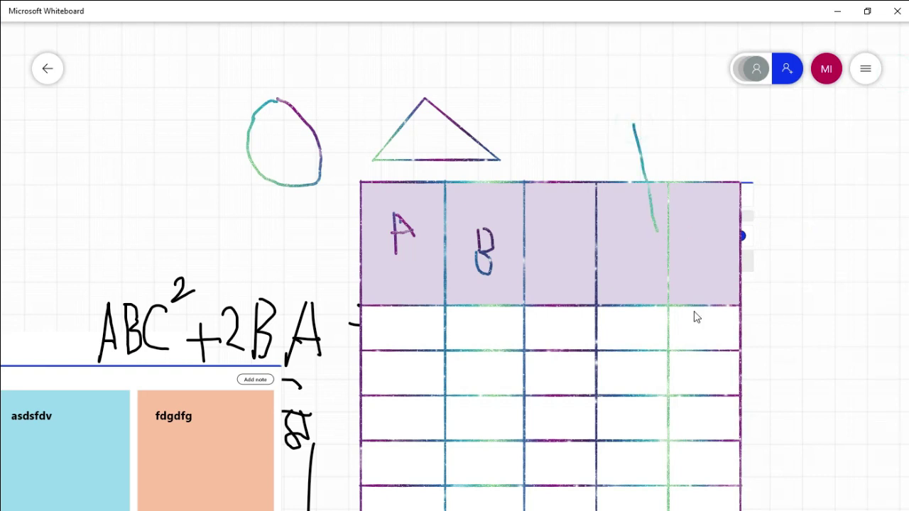
{"action": "left_click_drag", "start_coordinate": [172, 175], "coordinate": [454, 508]}
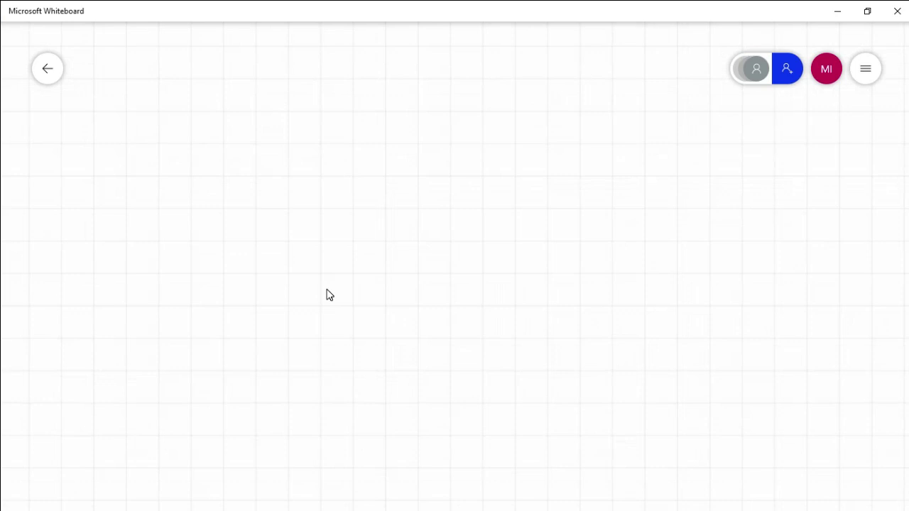
{"action": "scroll", "coordinate": [329, 294], "scroll_direction": "up", "scroll_amount": 5}
{"action": "scroll", "coordinate": [329, 295], "scroll_direction": "up", "scroll_amount": 12}
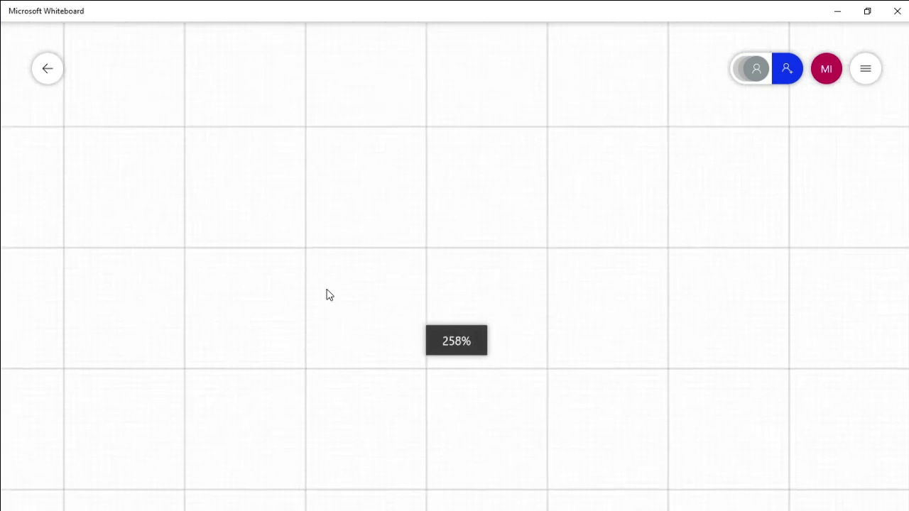
- Scribble a small green patch on an enlarged area of the graph grid and erase it
{"action": "scroll", "coordinate": [328, 294], "scroll_direction": "up", "scroll_amount": 2}
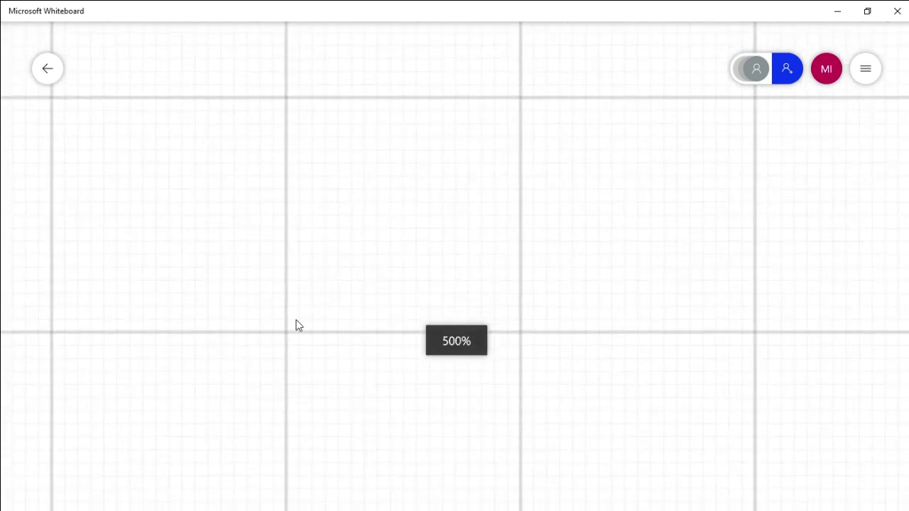
{"action": "left_click_drag", "start_coordinate": [285, 337], "coordinate": [341, 299]}
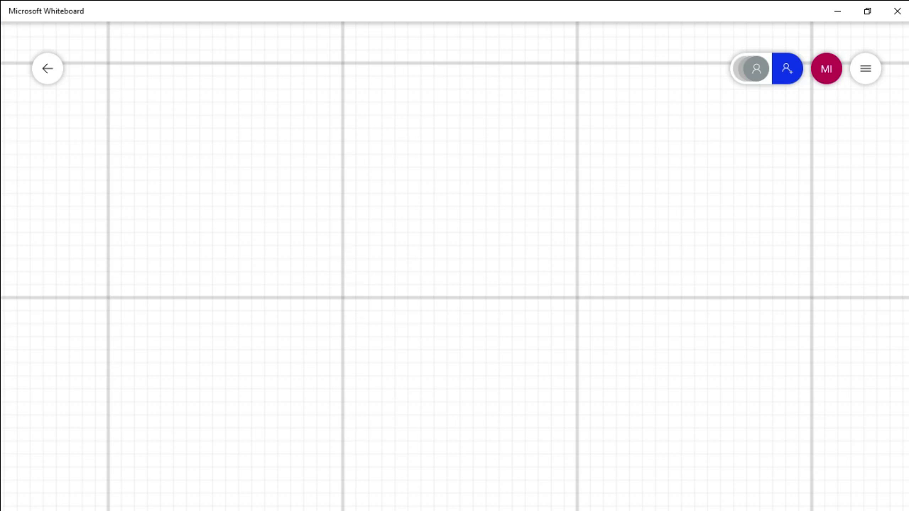
{"action": "left_click", "coordinate": [636, 144]}
{"action": "left_click_drag", "start_coordinate": [636, 143], "coordinate": [661, 142]}
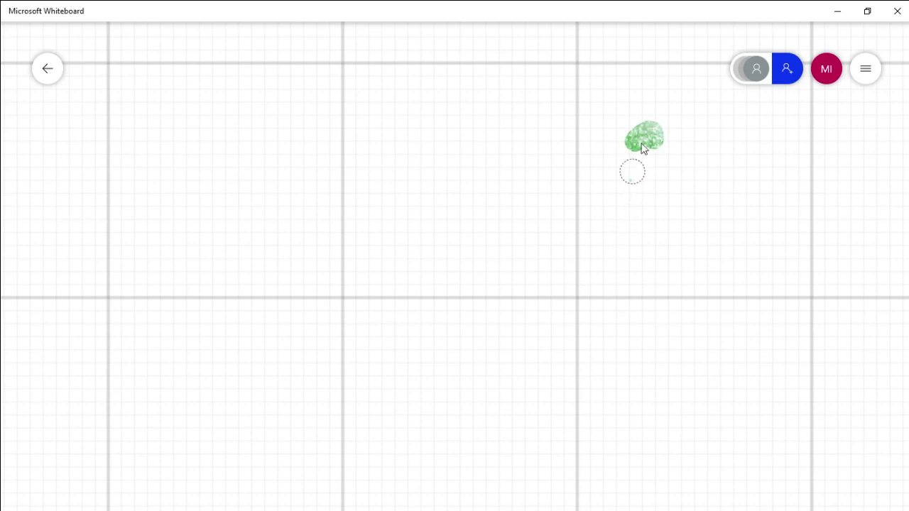
{"action": "mouse_move", "coordinate": [633, 171]}
{"action": "left_mouse_down"}
{"action": "mouse_move", "coordinate": [650, 118]}
{"action": "mouse_move", "coordinate": [625, 143]}
{"action": "mouse_move", "coordinate": [667, 149]}
{"action": "left_mouse_up"}
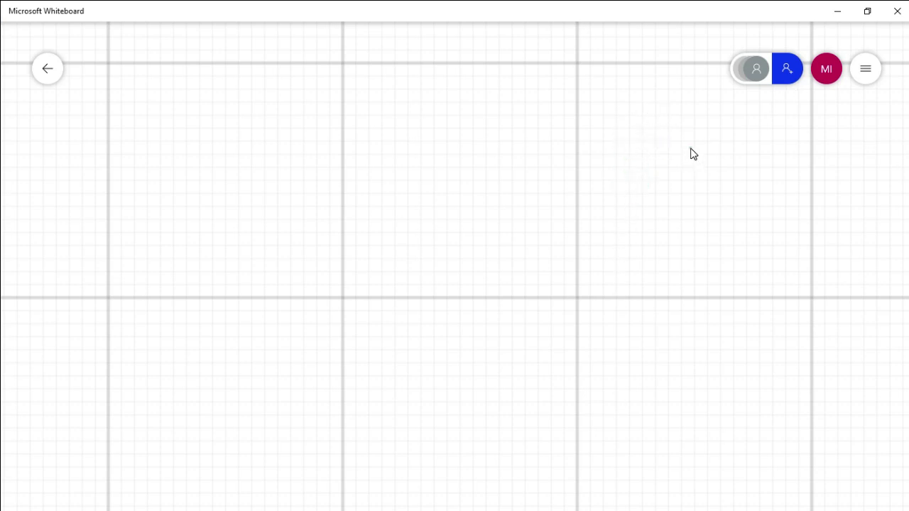
- Handwrite the coordinate pair "(2, 3)" in black ink on the graph grid
{"action": "mouse_move", "coordinate": [689, 147]}
{"action": "left_mouse_down"}
{"action": "mouse_move", "coordinate": [704, 150]}
{"action": "mouse_move", "coordinate": [688, 171]}
{"action": "mouse_move", "coordinate": [726, 174]}
{"action": "left_mouse_up"}
{"action": "mouse_move", "coordinate": [755, 133]}
{"action": "left_mouse_down"}
{"action": "mouse_move", "coordinate": [759, 158]}
{"action": "mouse_move", "coordinate": [775, 170]}
{"action": "mouse_move", "coordinate": [764, 174]}
{"action": "left_mouse_up"}
{"action": "left_click_drag", "start_coordinate": [782, 111], "coordinate": [799, 186]}
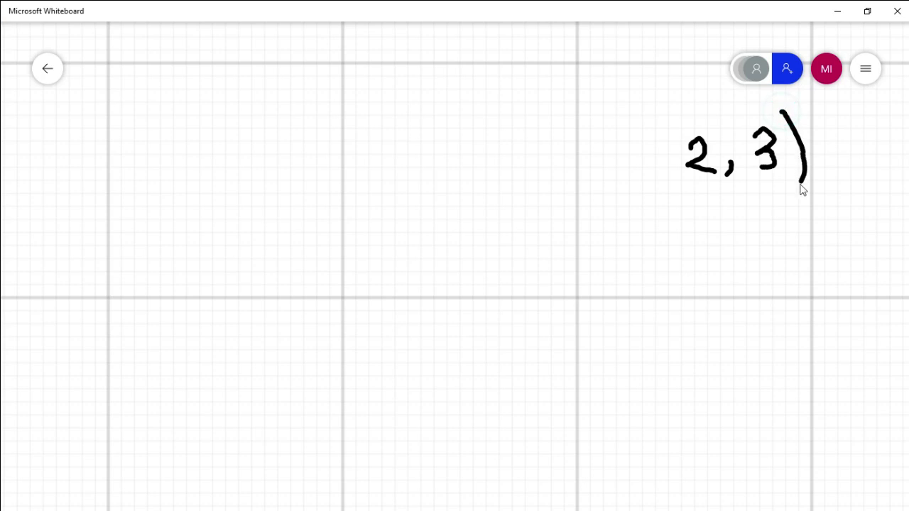
{"action": "left_click_drag", "start_coordinate": [686, 114], "coordinate": [683, 201]}
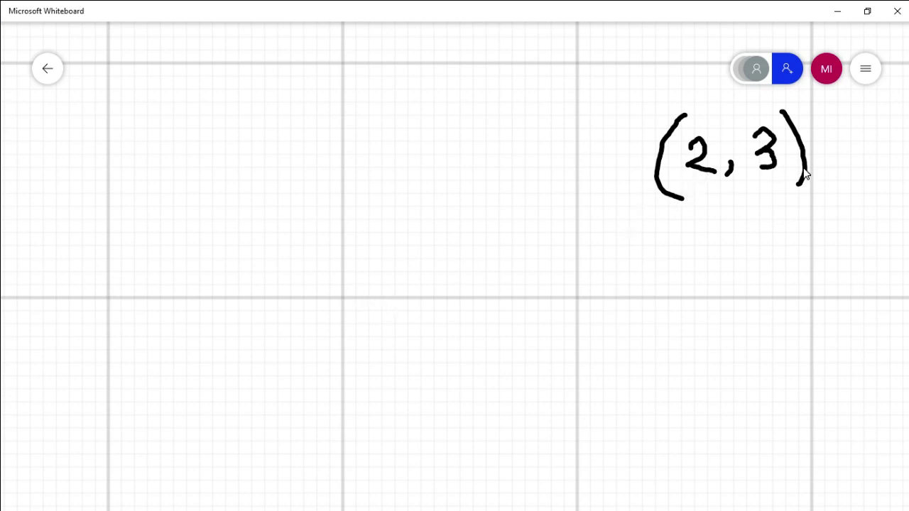
- Mark three dots up and two dots across from a grid-line crossing, and label their ends "3" and "2" in black ink
{"action": "left_click", "coordinate": [342, 283]}
{"action": "left_click", "coordinate": [342, 272]}
{"action": "left_click", "coordinate": [352, 297]}
{"action": "left_click", "coordinate": [368, 298]}
{"action": "left_click", "coordinate": [341, 283]}
{"action": "left_click", "coordinate": [341, 256]}
{"action": "left_click", "coordinate": [315, 252]}
{"action": "mouse_move", "coordinate": [316, 253]}
{"action": "left_mouse_down"}
{"action": "mouse_move", "coordinate": [319, 278]}
{"action": "mouse_move", "coordinate": [313, 273]}
{"action": "left_mouse_up"}
{"action": "mouse_move", "coordinate": [376, 307]}
{"action": "left_mouse_down"}
{"action": "mouse_move", "coordinate": [384, 327]}
{"action": "mouse_move", "coordinate": [409, 326]}
{"action": "left_mouse_up"}
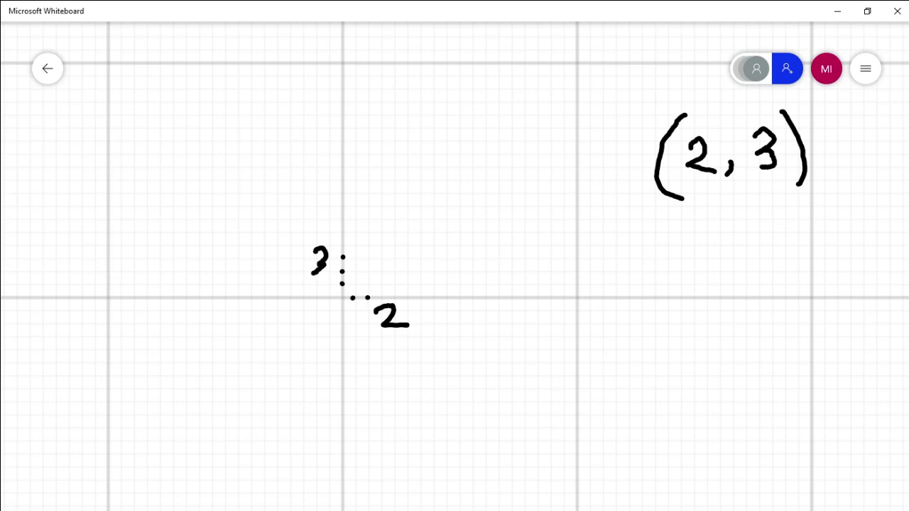
- Show the ruler, tilt it, and draw a straight galaxy-ink line along it diagonally through the plotted dots
{"action": "key", "text": "ctrl+r"}
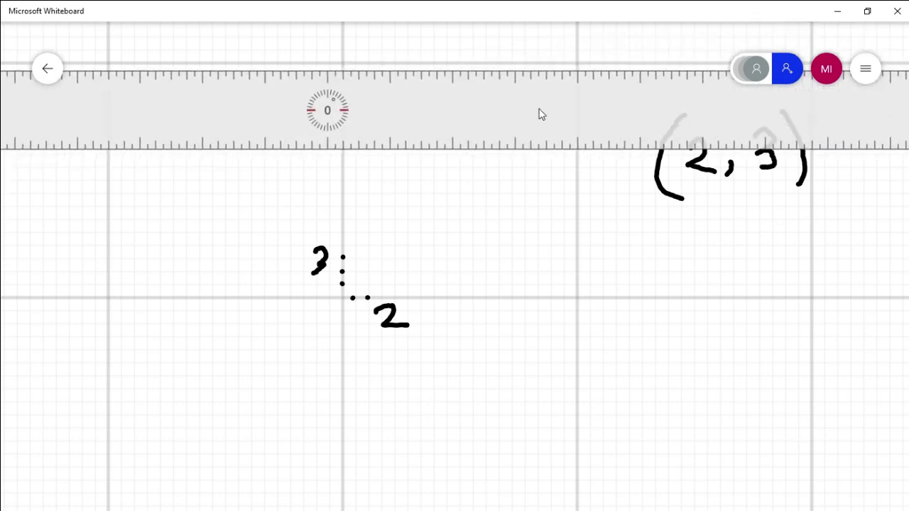
{"action": "scroll", "coordinate": [583, 271], "scroll_direction": "up", "scroll_amount": 1}
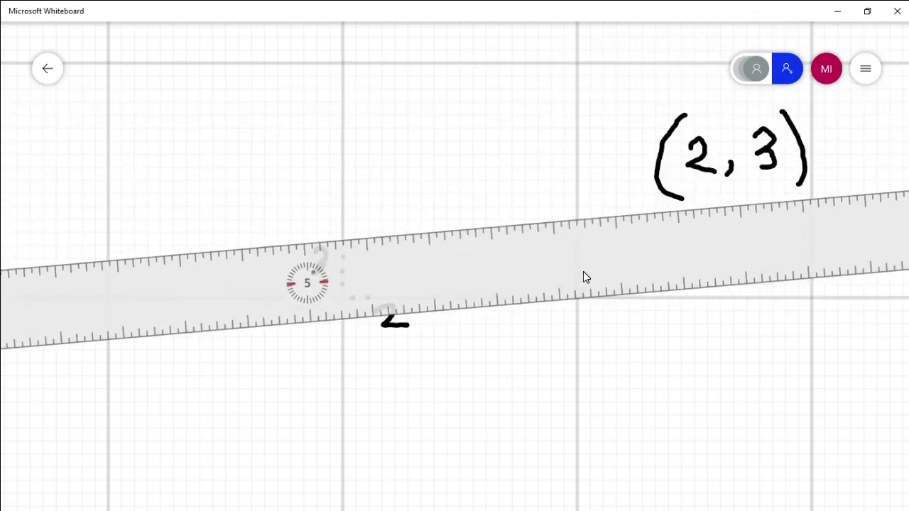
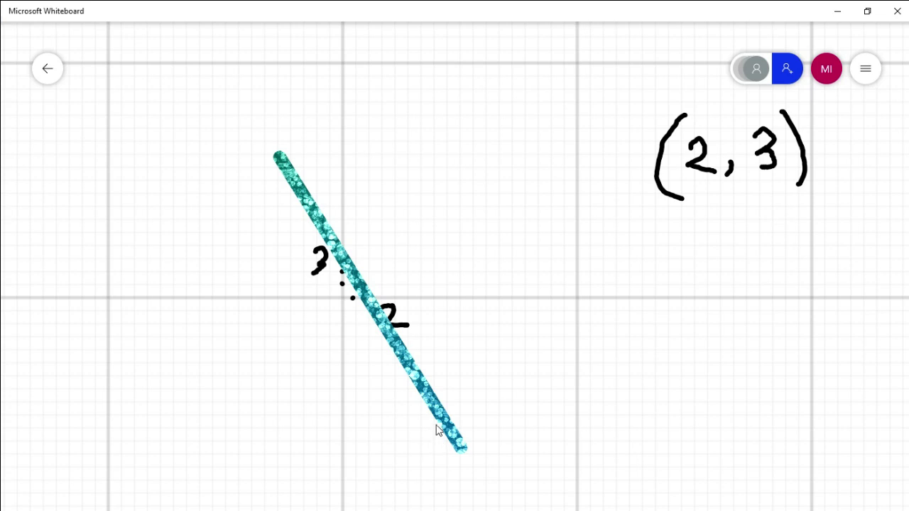
{"action": "scroll", "coordinate": [535, 384], "scroll_direction": "down", "scroll_amount": 6}
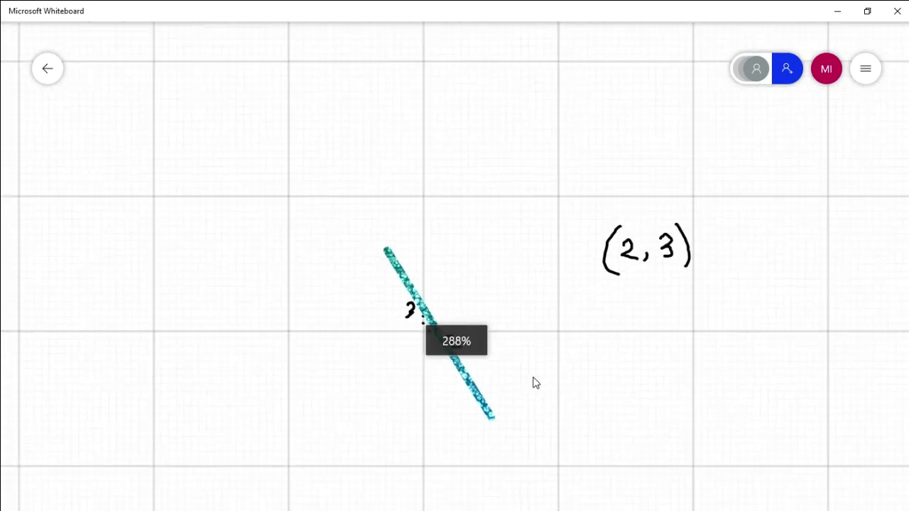
{"action": "left_click", "coordinate": [865, 71]}
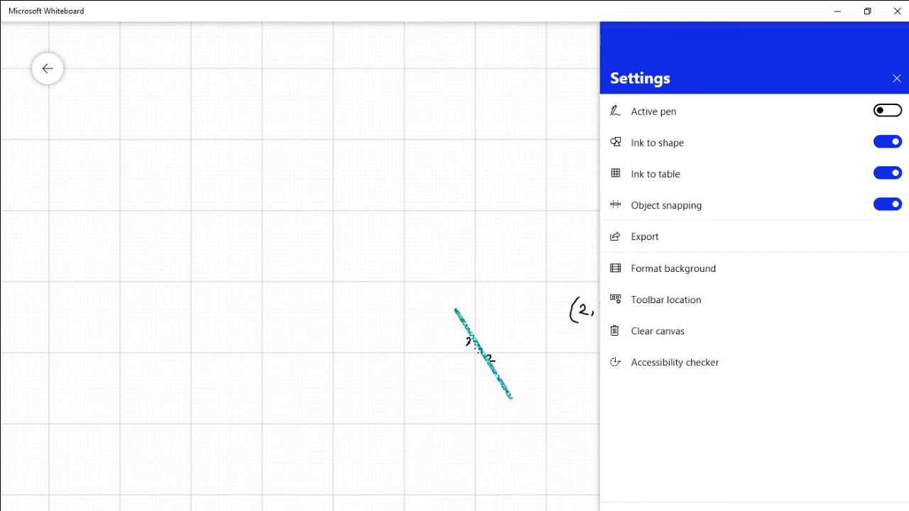
{"action": "key", "text": "Escape"}
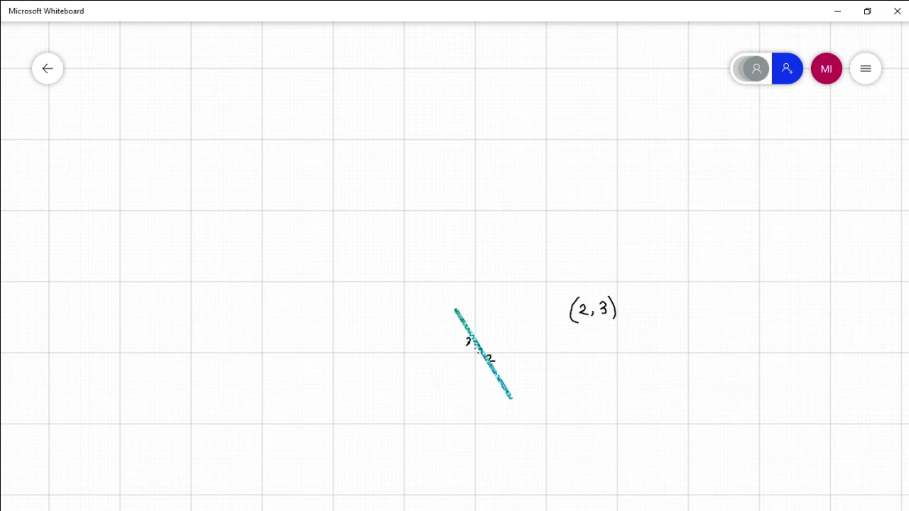
- Insert all pages of the CLP report format PDF from the Downloads folder onto the board
{"action": "left_click", "coordinate": [488, 493]}
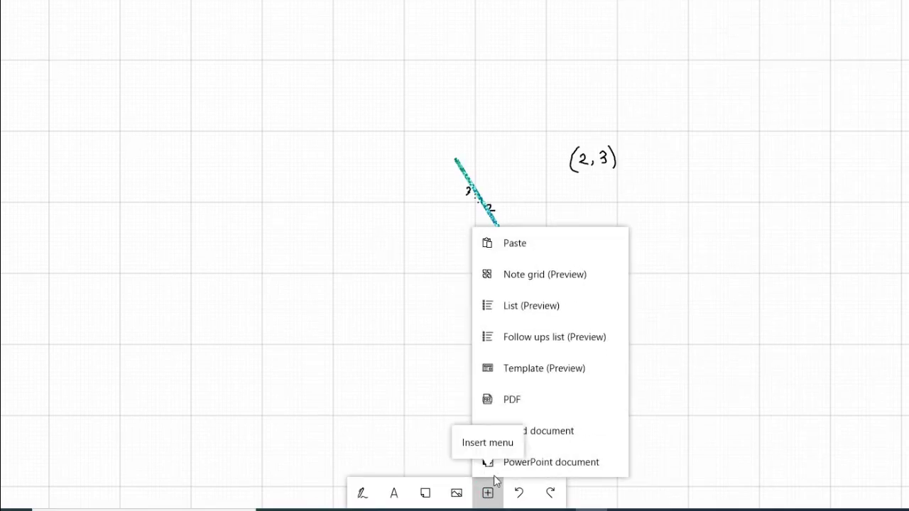
{"action": "left_click", "coordinate": [506, 400]}
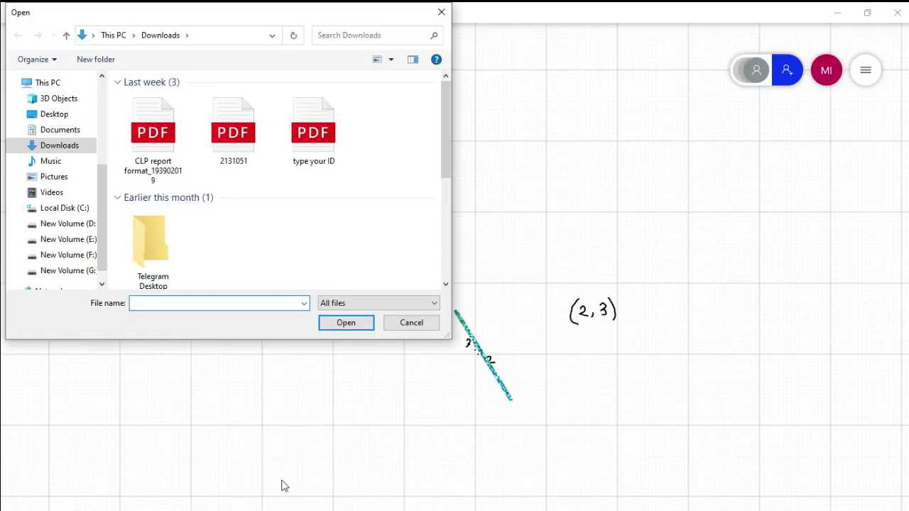
{"action": "left_click", "coordinate": [150, 146]}
{"action": "left_click", "coordinate": [329, 324]}
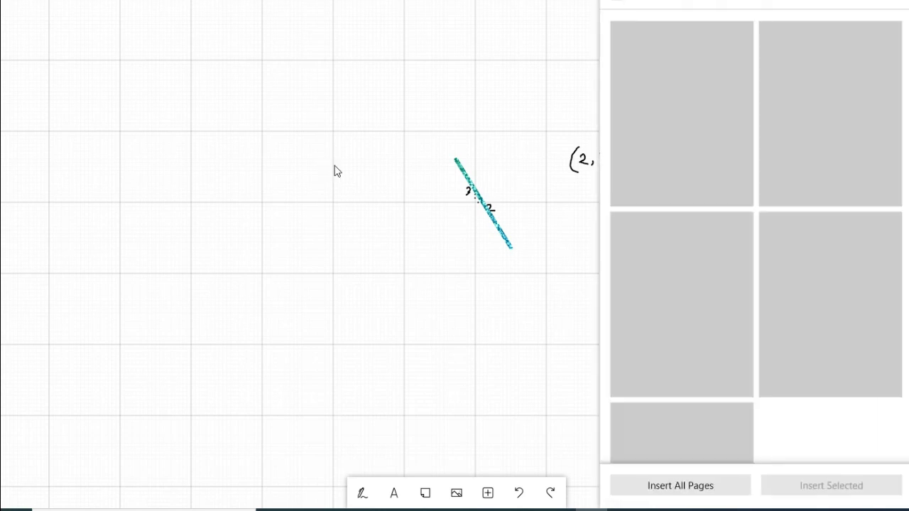
{"action": "scroll", "coordinate": [800, 247], "scroll_direction": "down", "scroll_amount": 3}
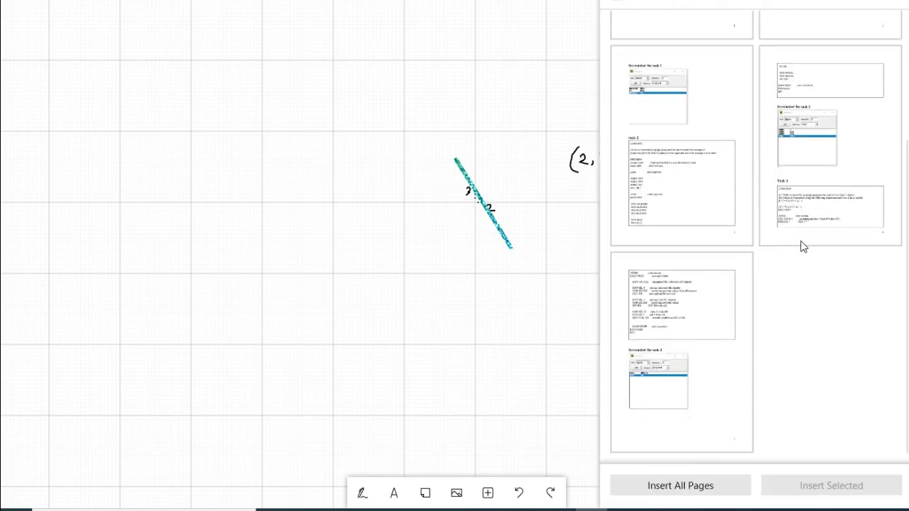
{"action": "left_click", "coordinate": [688, 293]}
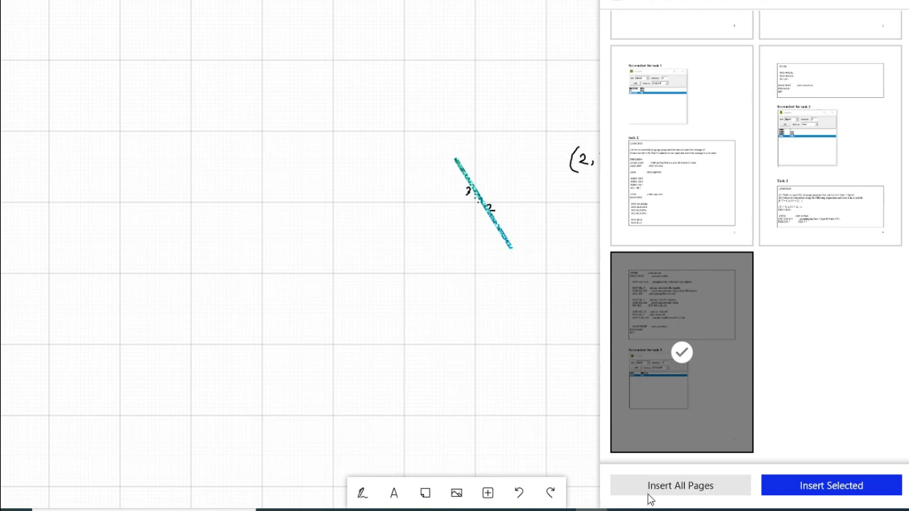
{"action": "left_click", "coordinate": [673, 488]}
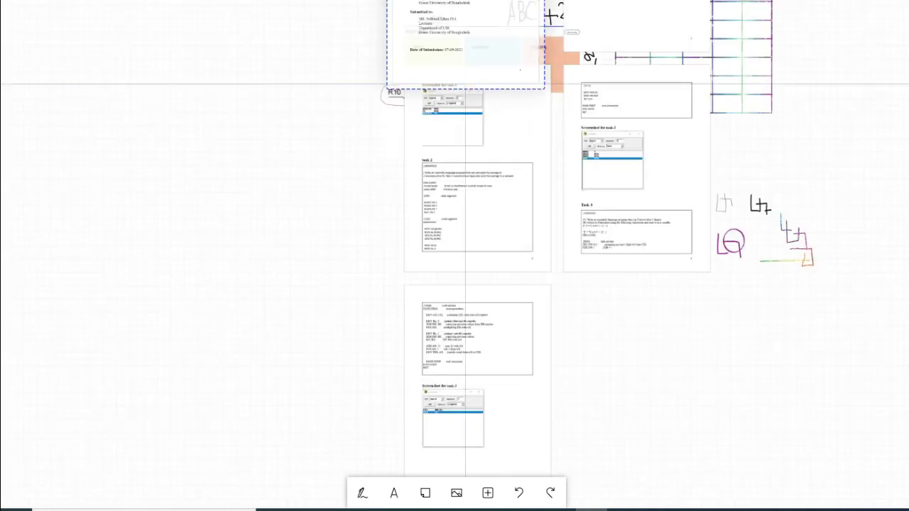
- Spread the inserted PDF pages apart and enlarge the Class Work page over the board's content
{"action": "mouse_move", "coordinate": [447, 94]}
{"action": "left_mouse_down"}
{"action": "mouse_move", "coordinate": [317, 202]}
{"action": "mouse_move", "coordinate": [186, 204]}
{"action": "left_mouse_up"}
{"action": "left_click_drag", "start_coordinate": [639, 28], "coordinate": [462, 163]}
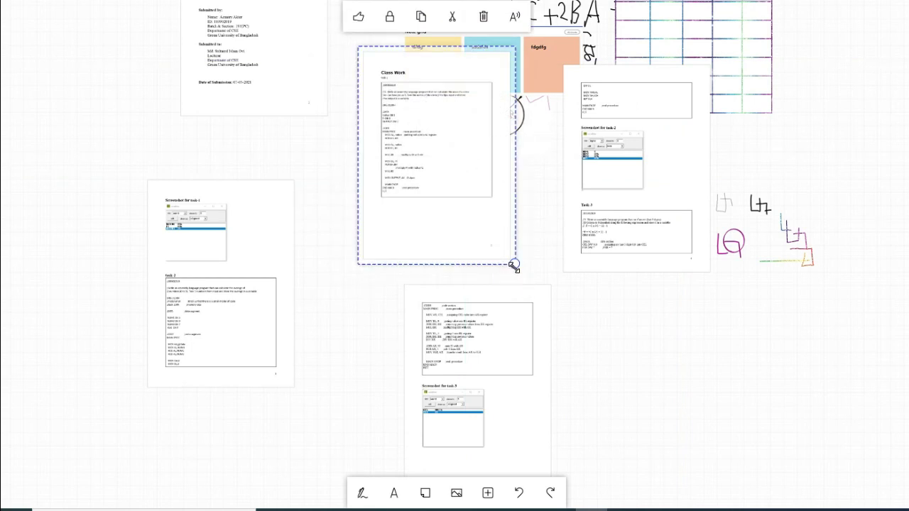
{"action": "left_click_drag", "start_coordinate": [514, 265], "coordinate": [803, 510]}
{"action": "left_click_drag", "start_coordinate": [572, 98], "coordinate": [584, 235]}
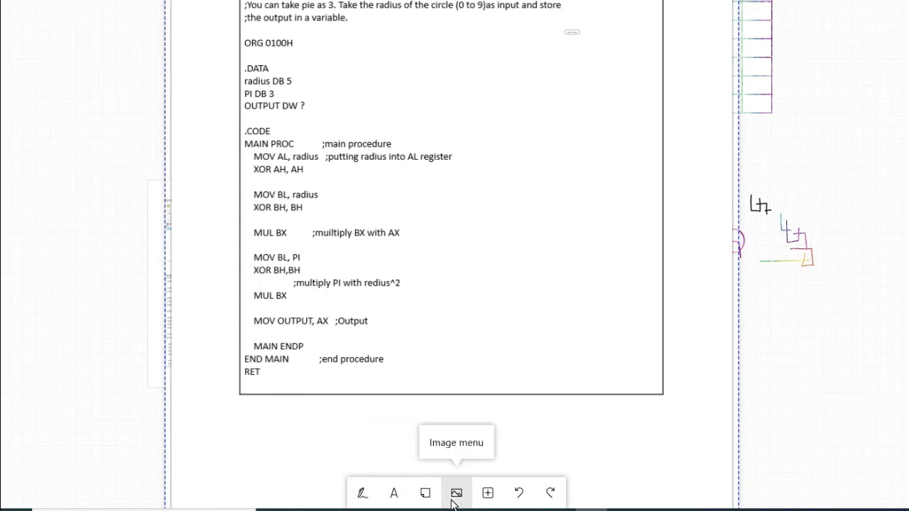
- Add a yellow sticky note on the enlarged Class Work page and position it beside the .DATA section
{"action": "left_click", "coordinate": [426, 494]}
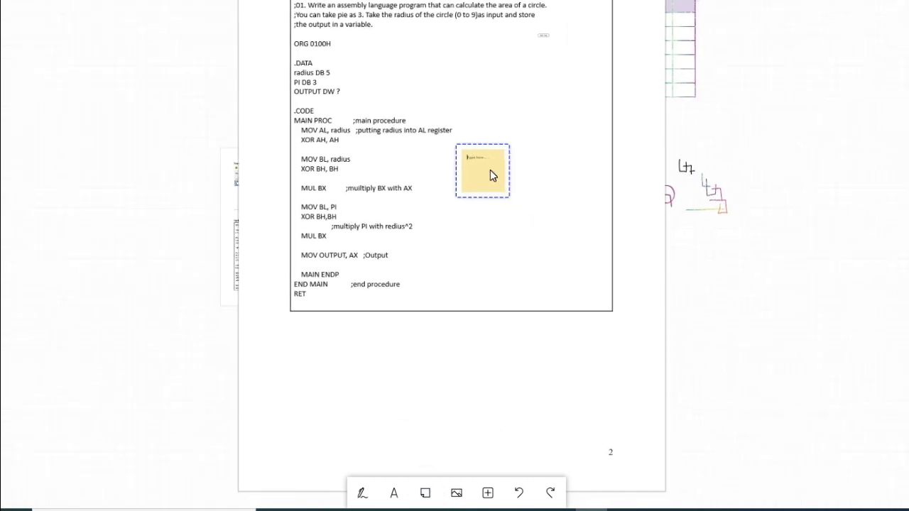
{"action": "left_click_drag", "start_coordinate": [490, 169], "coordinate": [486, 102]}
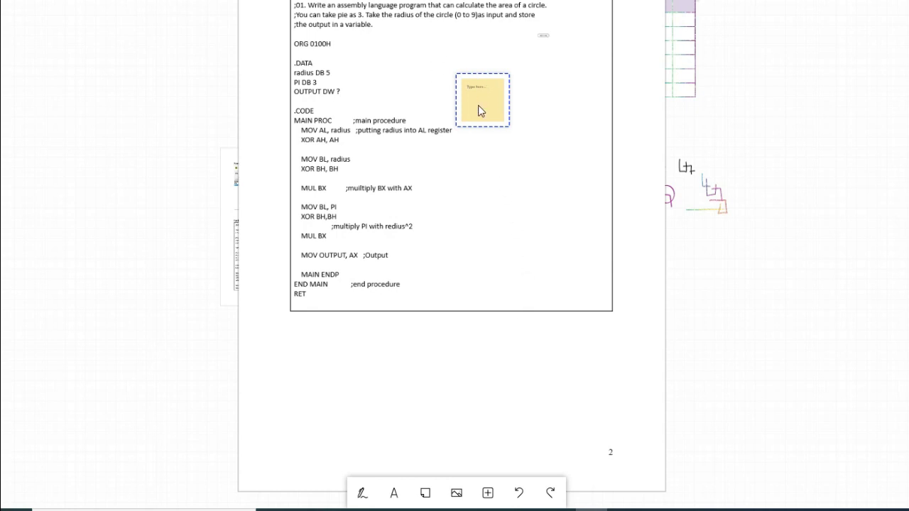
{"action": "scroll", "coordinate": [477, 111], "scroll_direction": "up", "scroll_amount": 5}
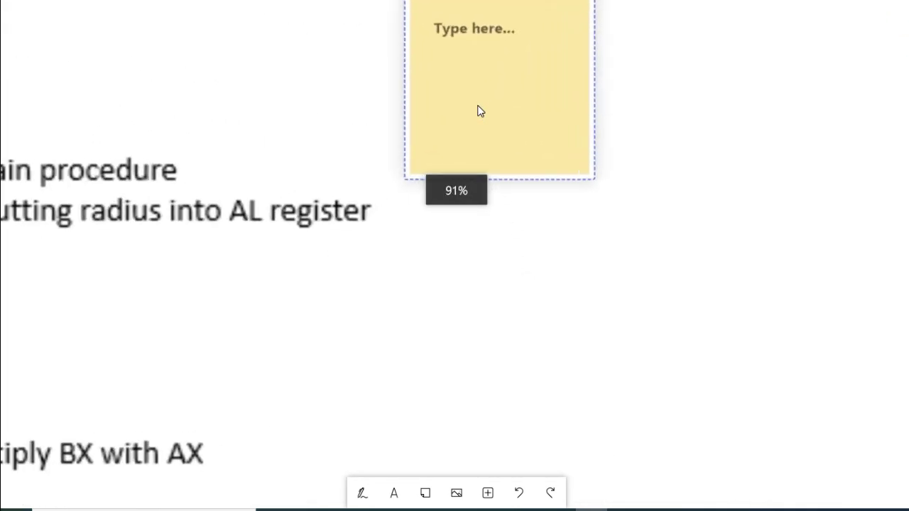
{"action": "scroll", "coordinate": [480, 110], "scroll_direction": "up", "scroll_amount": 3}
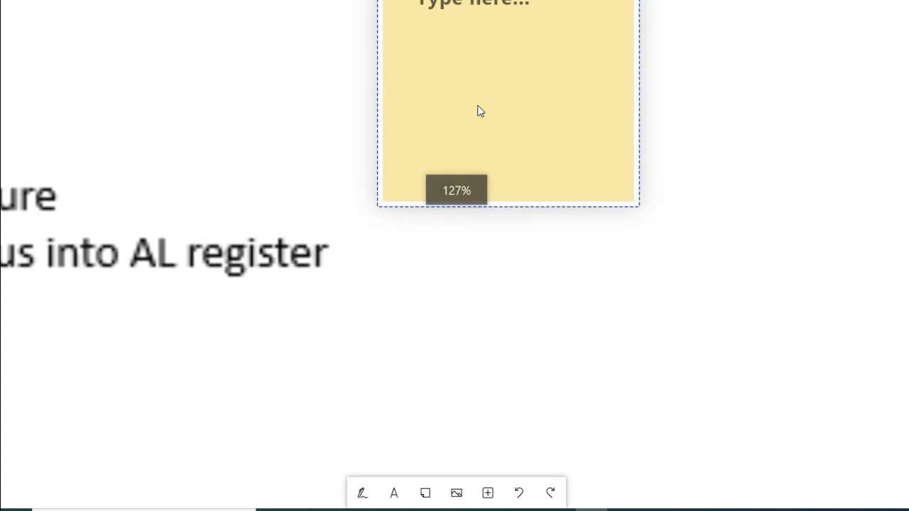
{"action": "scroll", "coordinate": [480, 111], "scroll_direction": "down", "scroll_amount": 1}
{"action": "scroll", "coordinate": [480, 110], "scroll_direction": "down", "scroll_amount": 8}
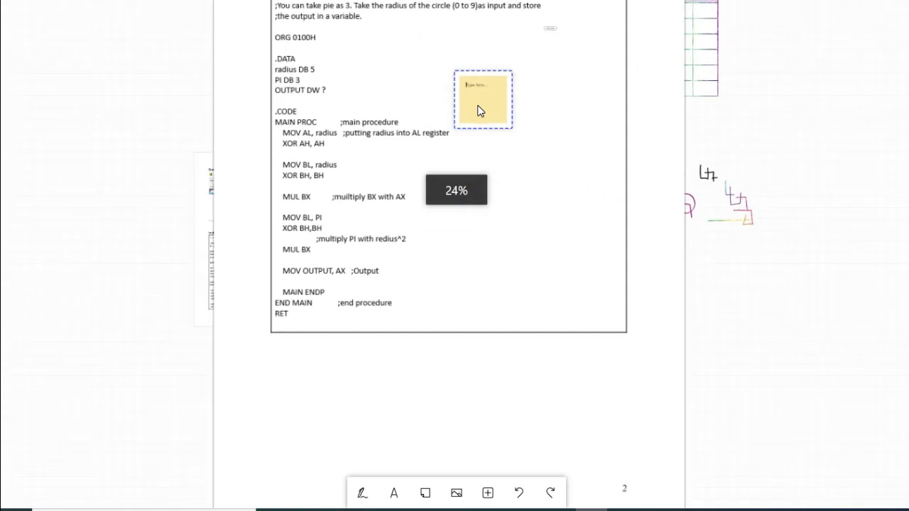
{"action": "left_click", "coordinate": [500, 491]}
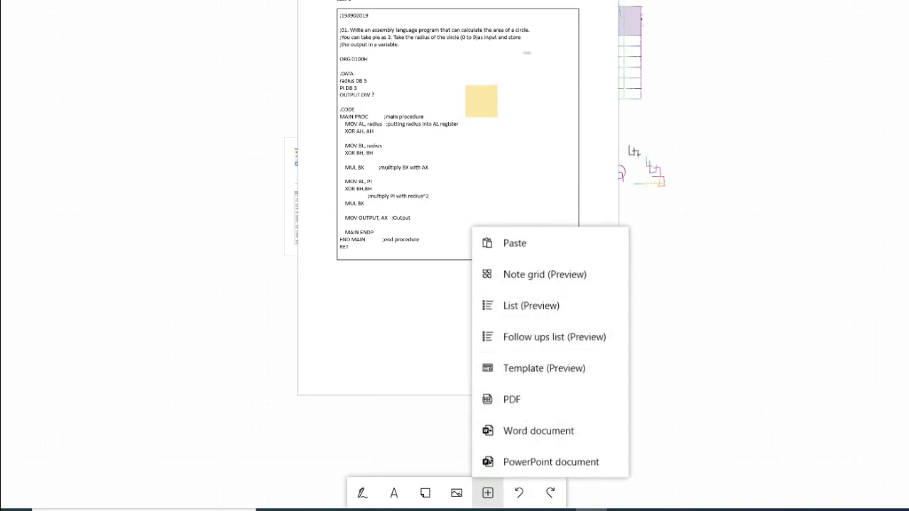
{"action": "left_click", "coordinate": [771, 6]}
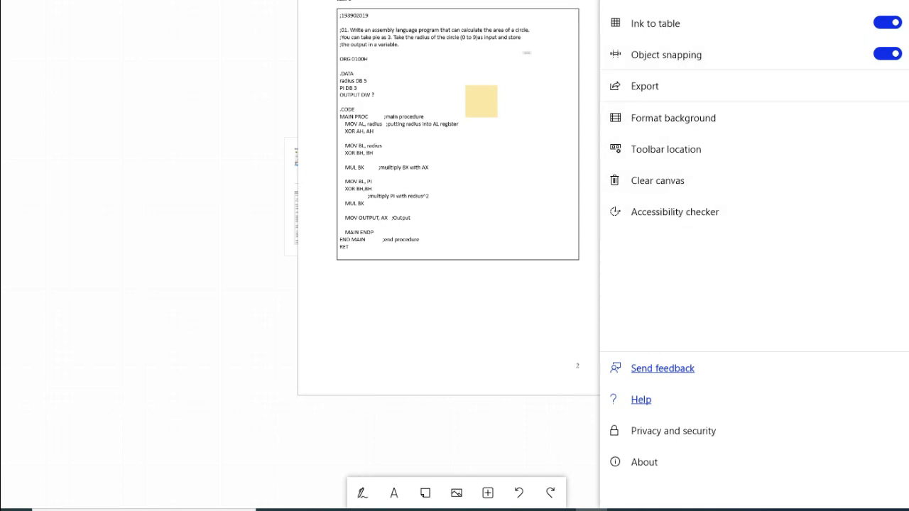
{"action": "left_click", "coordinate": [260, 392]}
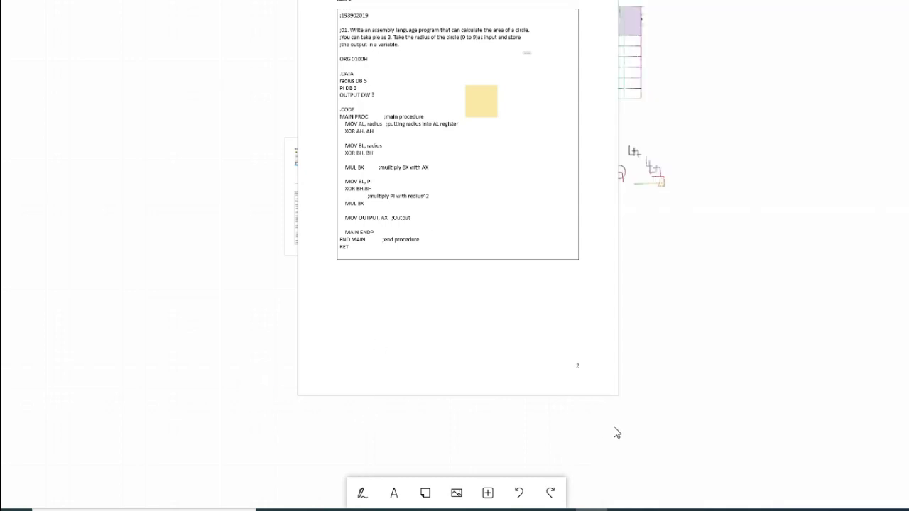
{"action": "scroll", "coordinate": [614, 433], "scroll_direction": "down", "scroll_amount": 5}
{"action": "scroll", "coordinate": [614, 432], "scroll_direction": "up", "scroll_amount": 3}
{"action": "scroll", "coordinate": [615, 432], "scroll_direction": "down", "scroll_amount": 1}
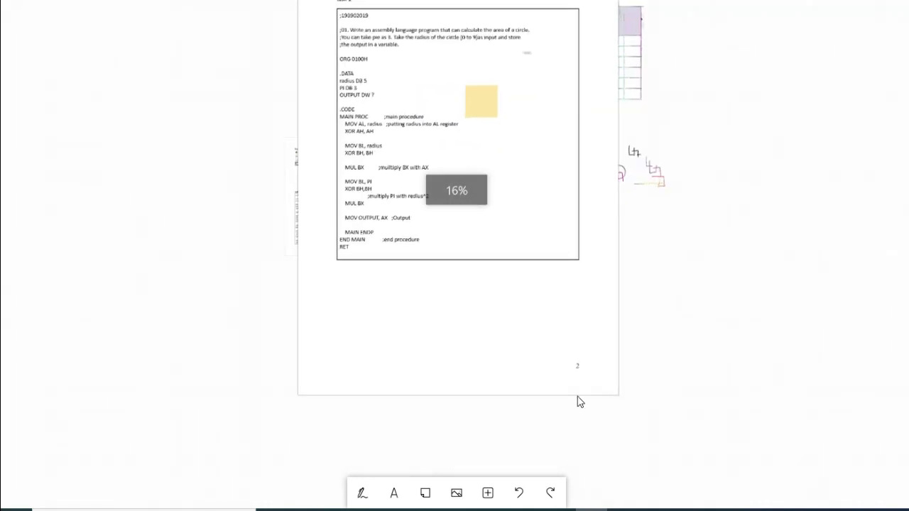
- Shrink and rotate the Class Work page, and place it on empty canvas beside the cover page
{"action": "left_click_drag", "start_coordinate": [511, 1], "coordinate": [140, 16]}
{"action": "left_click_drag", "start_coordinate": [260, 460], "coordinate": [132, 197]}
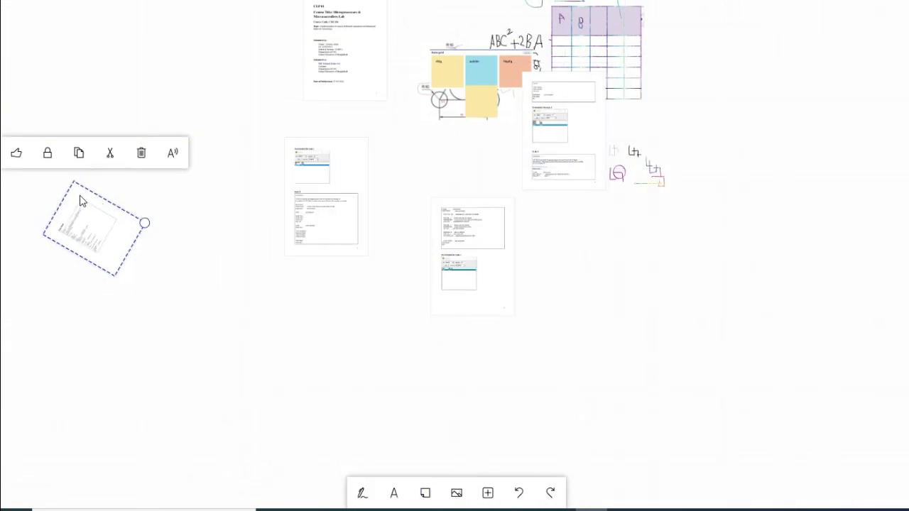
{"action": "left_click_drag", "start_coordinate": [76, 199], "coordinate": [178, 75]}
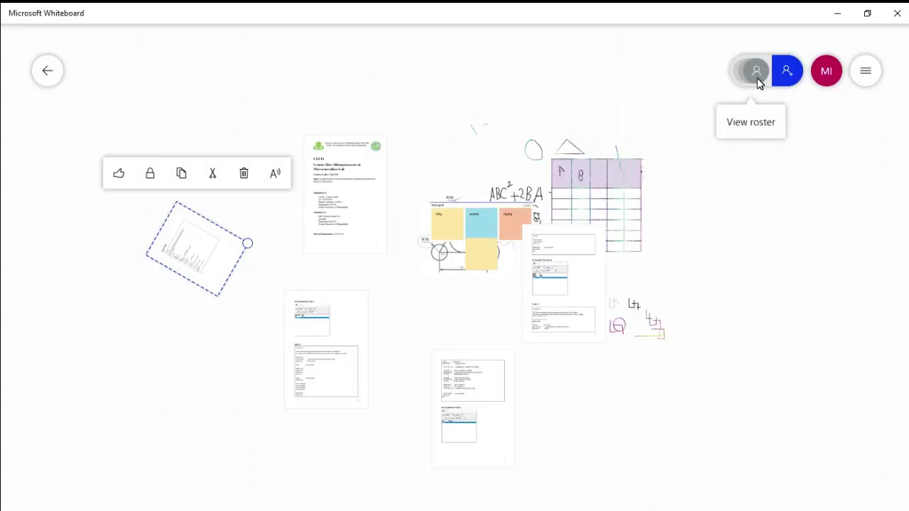
- Copy the board's web sharing link and turn web sharing off
{"action": "left_click", "coordinate": [791, 69]}
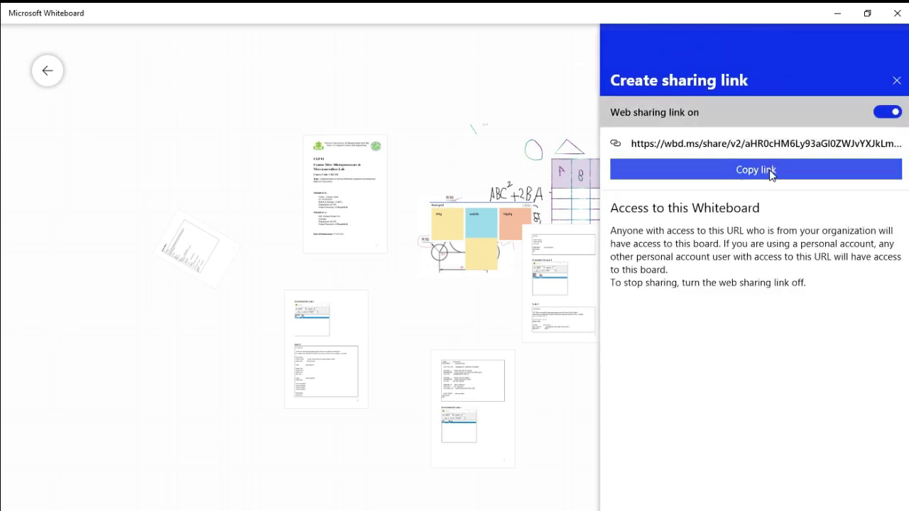
{"action": "left_click", "coordinate": [754, 176]}
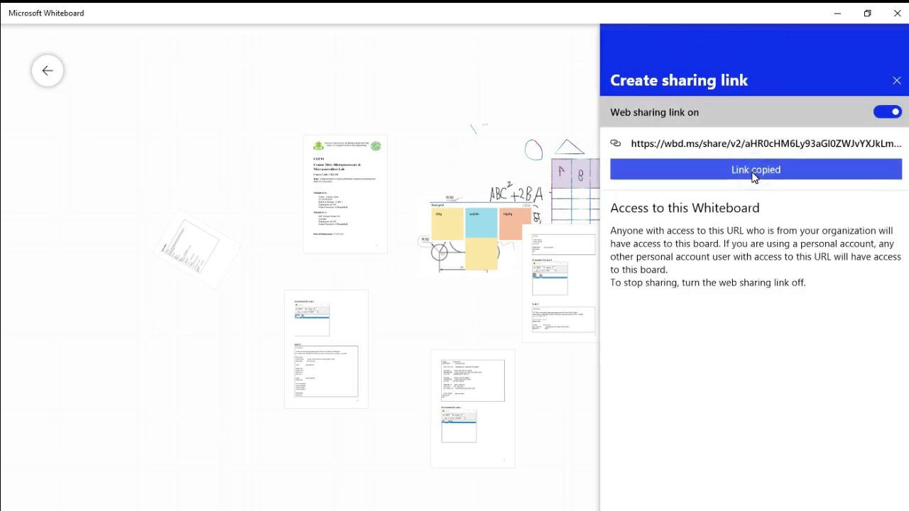
{"action": "key", "text": "shift+Tab"}
{"action": "key", "text": "space"}
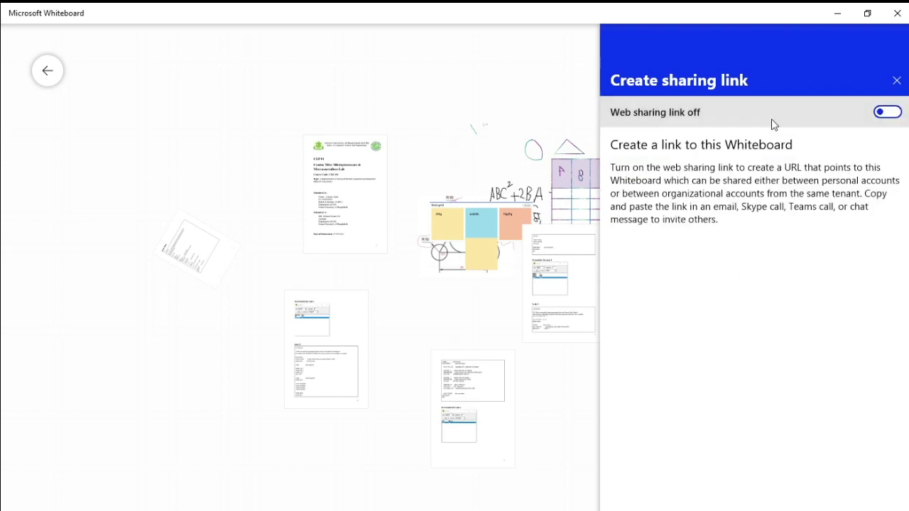
- Turn the board's web sharing link back on and leave the sharing settings
{"action": "left_click", "coordinate": [886, 114]}
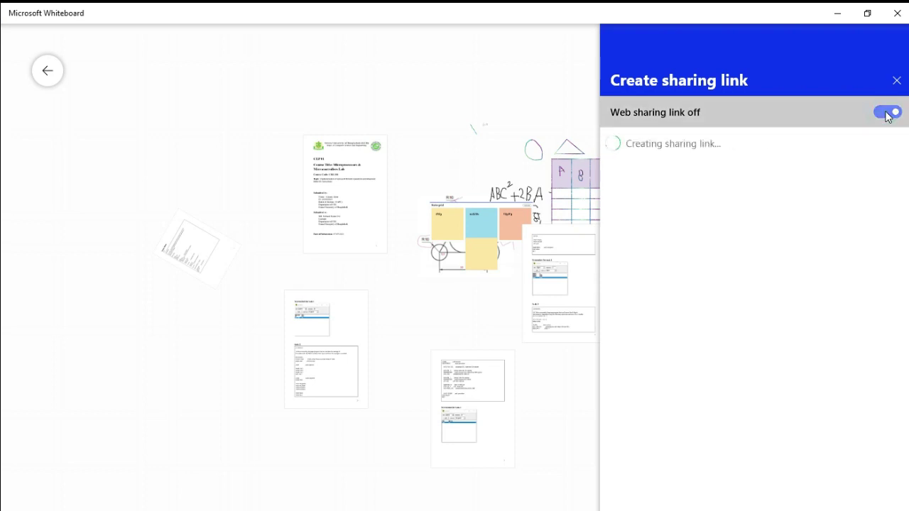
{"action": "left_click", "coordinate": [516, 414]}
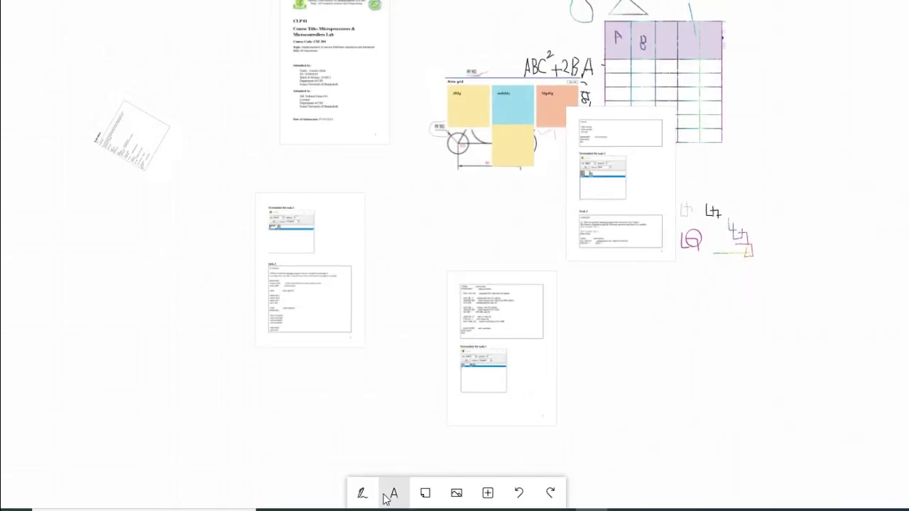
- Scribble long rainbow pen strokes across the board's content and erase the stretch of ink below and beside the lower PDF page
{"action": "left_click", "coordinate": [362, 492]}
{"action": "left_click", "coordinate": [298, 492]}
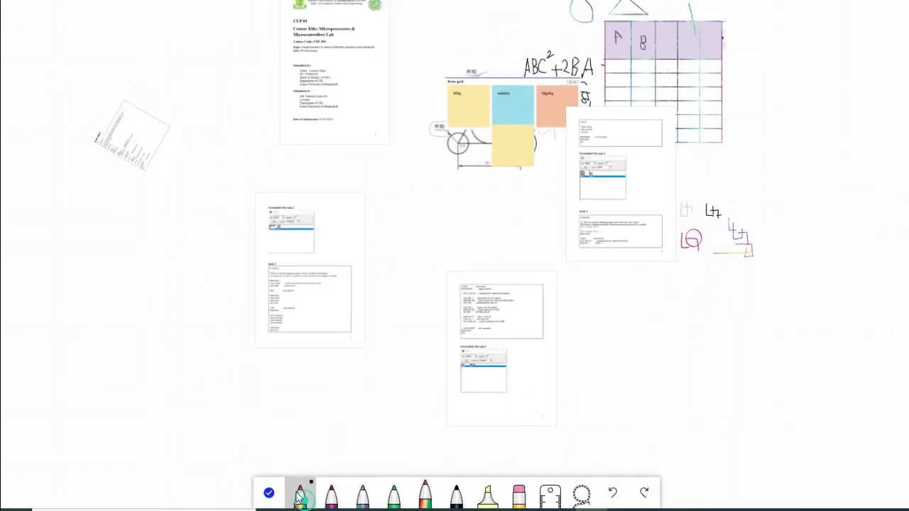
{"action": "mouse_move", "coordinate": [341, 2]}
{"action": "left_mouse_down"}
{"action": "mouse_move", "coordinate": [547, 70]}
{"action": "mouse_move", "coordinate": [654, 438]}
{"action": "mouse_move", "coordinate": [832, 142]}
{"action": "mouse_move", "coordinate": [683, 154]}
{"action": "left_mouse_up"}
{"action": "mouse_move", "coordinate": [784, 305]}
{"action": "left_mouse_down"}
{"action": "mouse_move", "coordinate": [731, 209]}
{"action": "mouse_move", "coordinate": [66, 195]}
{"action": "mouse_move", "coordinate": [165, 268]}
{"action": "left_mouse_up"}
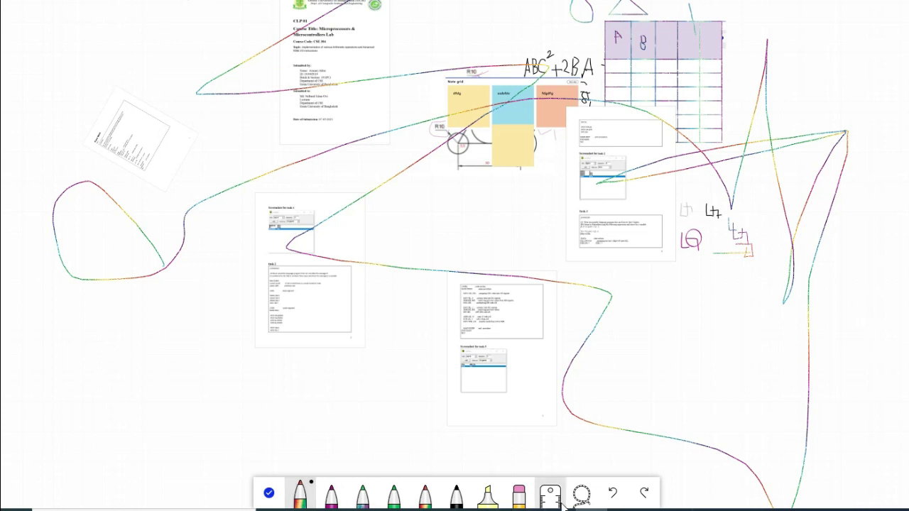
{"action": "left_click", "coordinate": [519, 494]}
{"action": "mouse_move", "coordinate": [577, 452]}
{"action": "left_mouse_down"}
{"action": "mouse_move", "coordinate": [575, 442]}
{"action": "mouse_move", "coordinate": [652, 428]}
{"action": "mouse_move", "coordinate": [809, 496]}
{"action": "mouse_move", "coordinate": [815, 307]}
{"action": "left_mouse_up"}
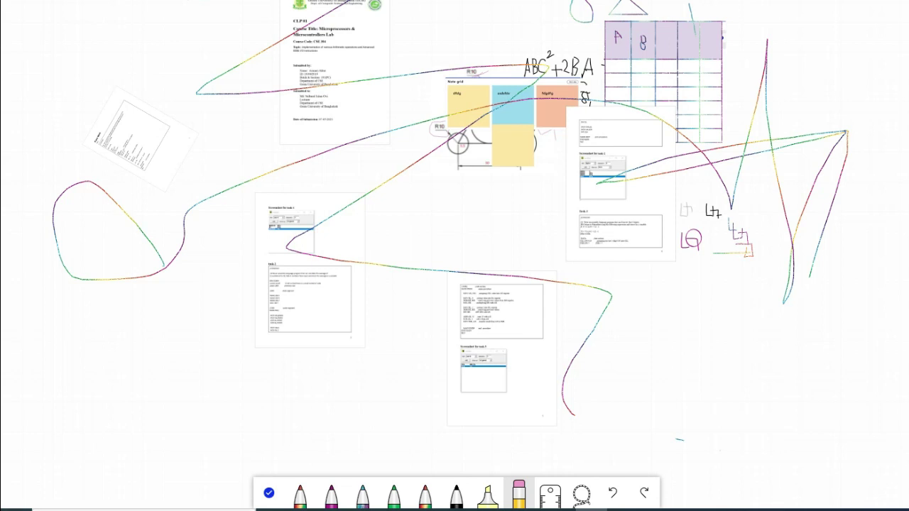
- Clear the entire canvas of all ink, notes, images and PDF pages
{"action": "left_click", "coordinate": [866, 69]}
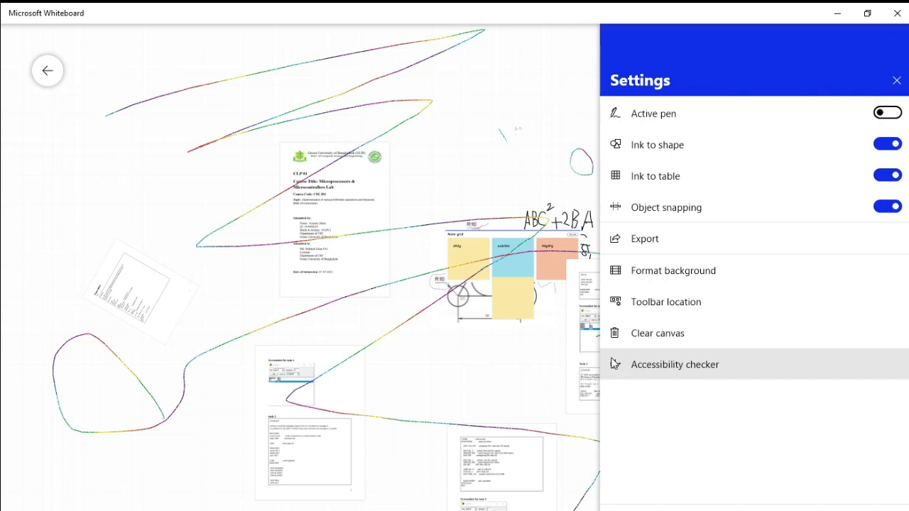
{"action": "left_click", "coordinate": [671, 336]}
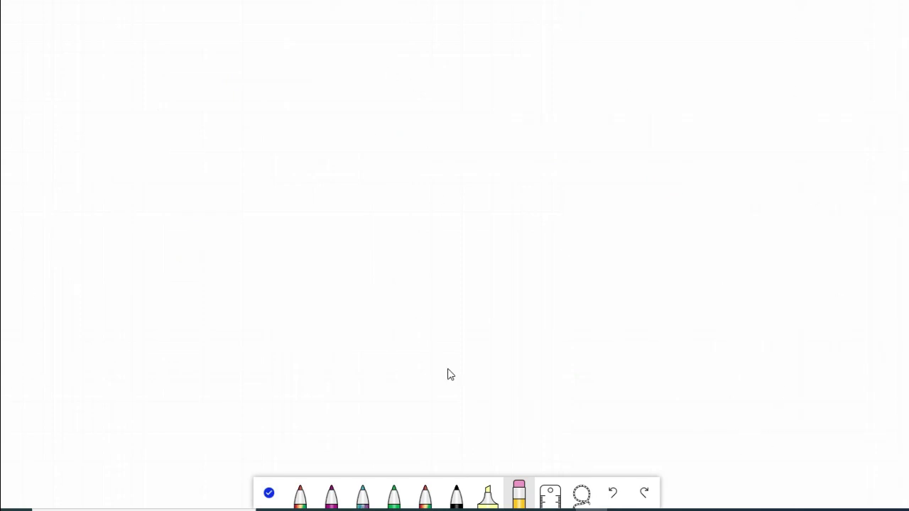
{"action": "scroll", "coordinate": [448, 375], "scroll_direction": "down", "scroll_amount": 5}
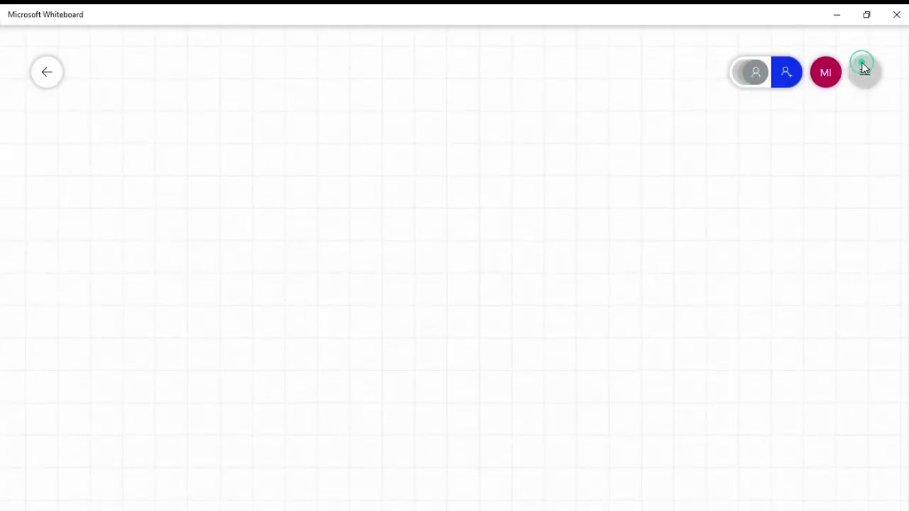
{"action": "left_click", "coordinate": [863, 69]}
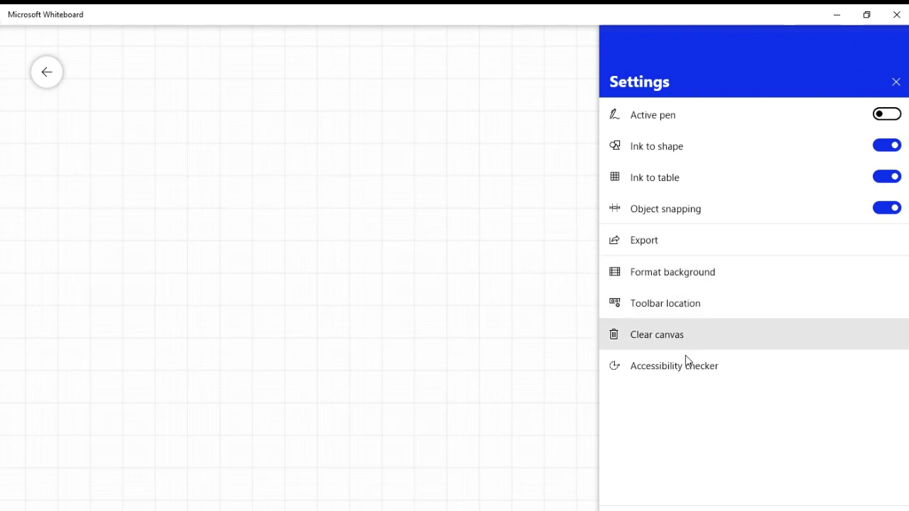
{"action": "left_click", "coordinate": [434, 456]}
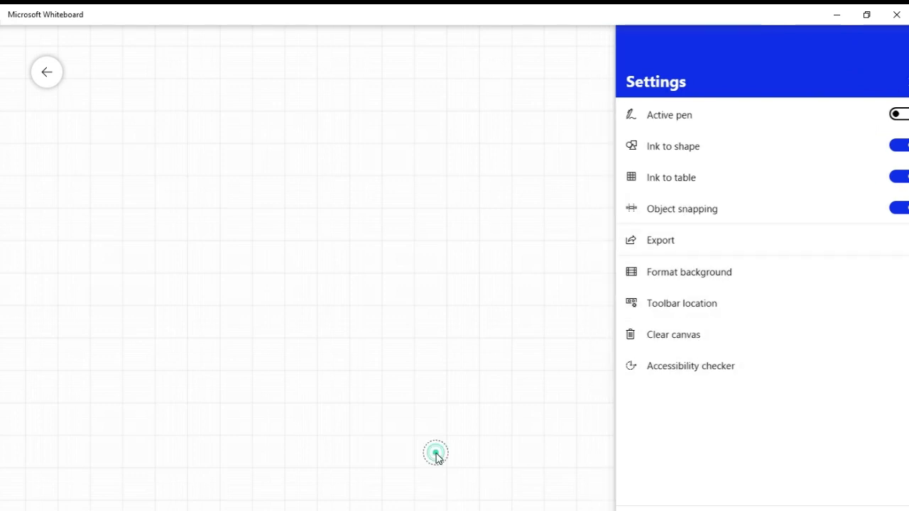